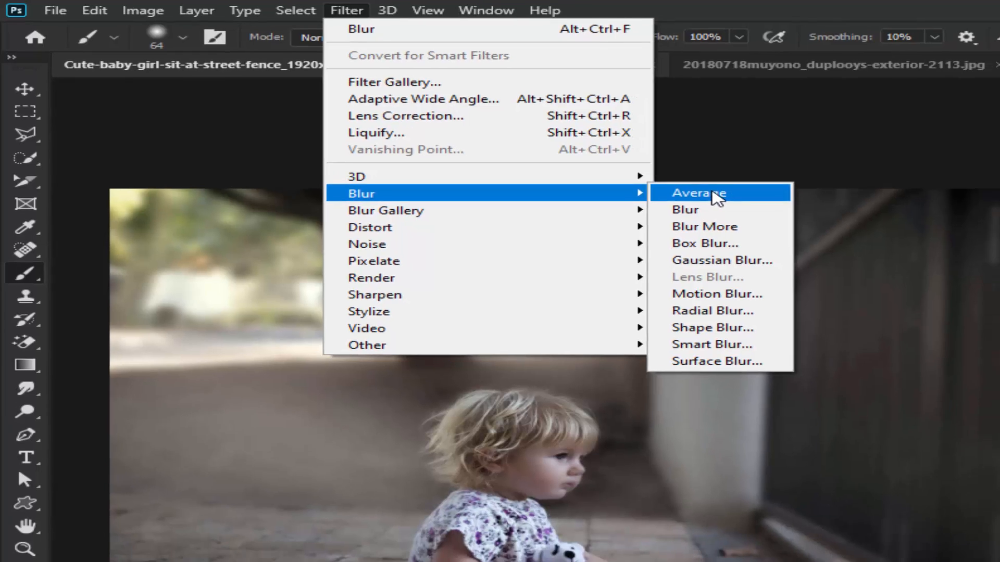
# - Apply the Average blur to the Background copy layer and set the smart filter's blending mode to Overlay
pyautogui.click(746, 204)
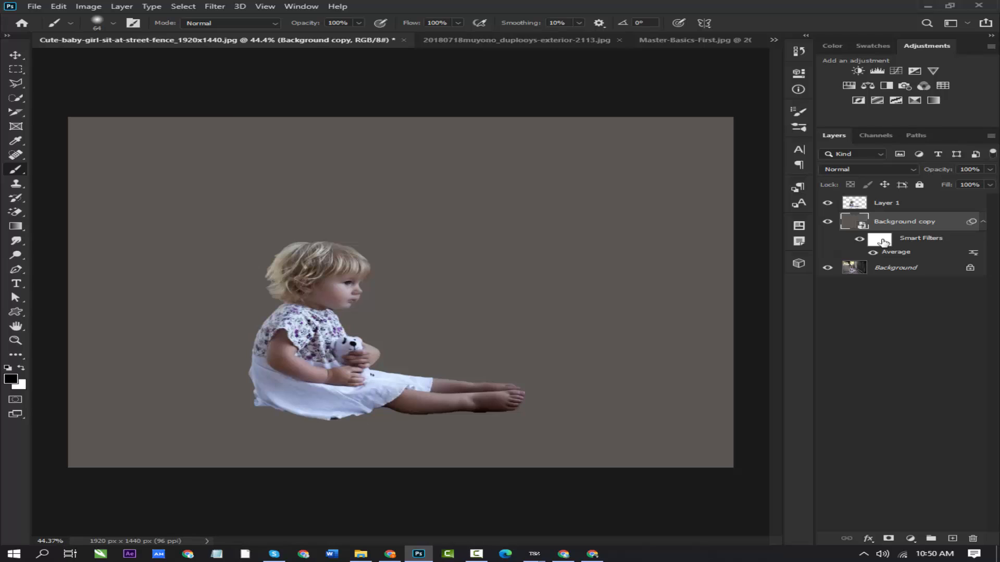
pyautogui.click(974, 253)
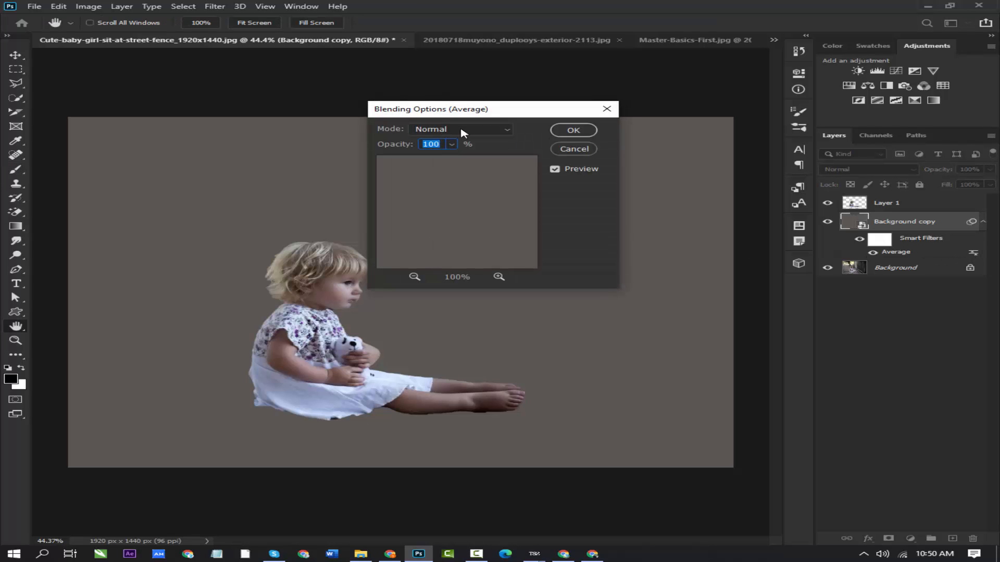
pyautogui.click(462, 133)
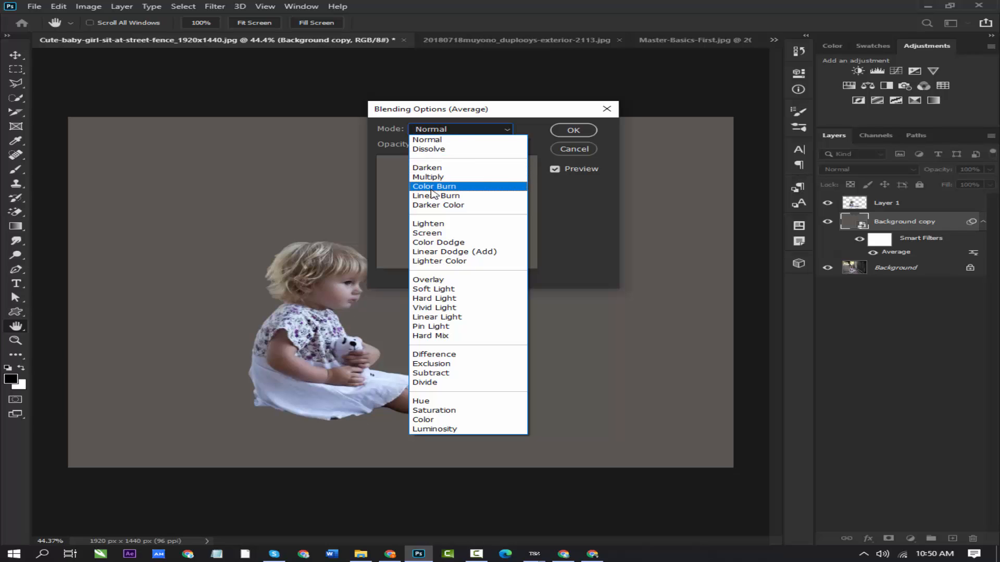
pyautogui.click(436, 281)
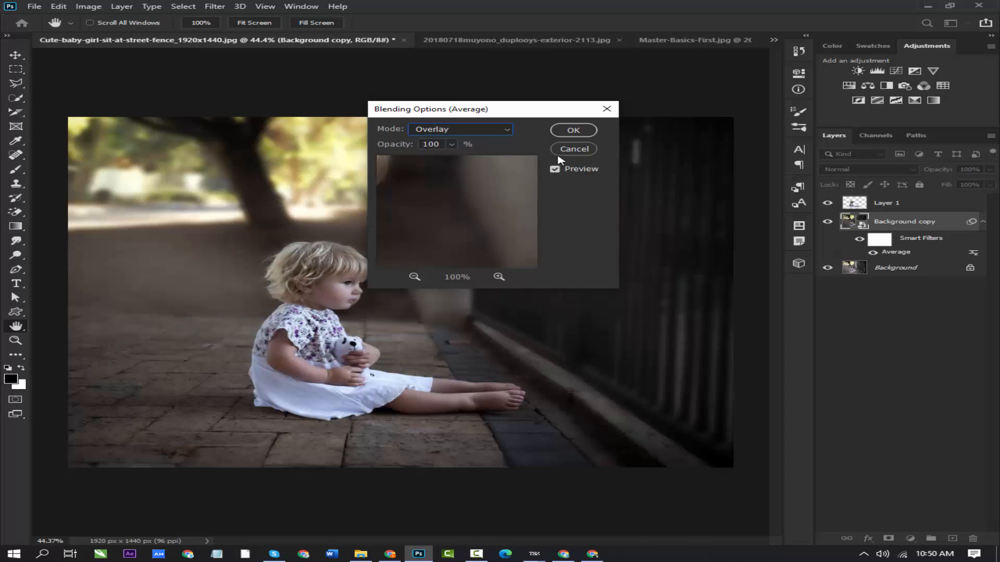
# - Try the Soft Light, Linear Light, Difference and Subtract blending modes for the Average filter
pyautogui.click(506, 129)
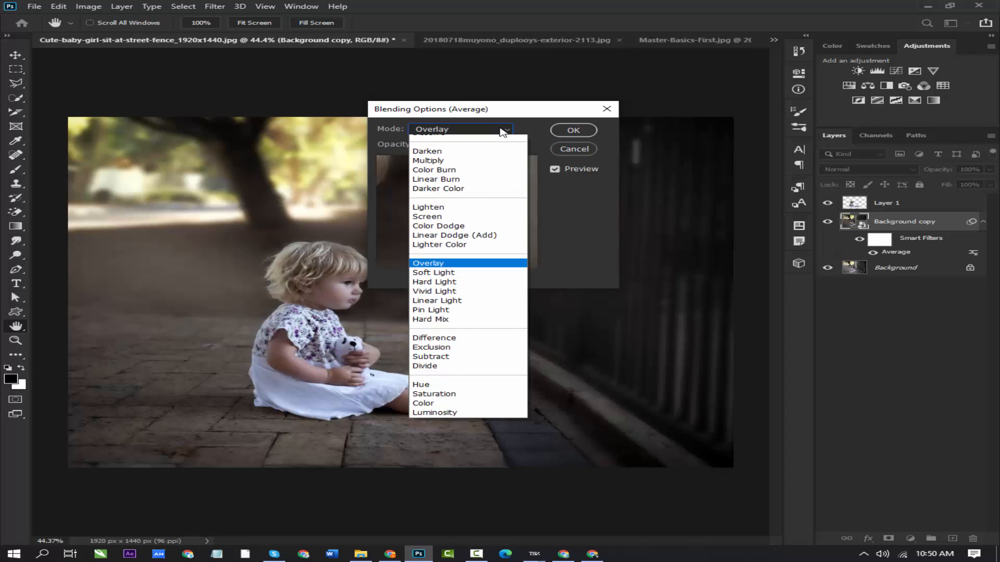
pyautogui.click(441, 284)
pyautogui.press('Down')
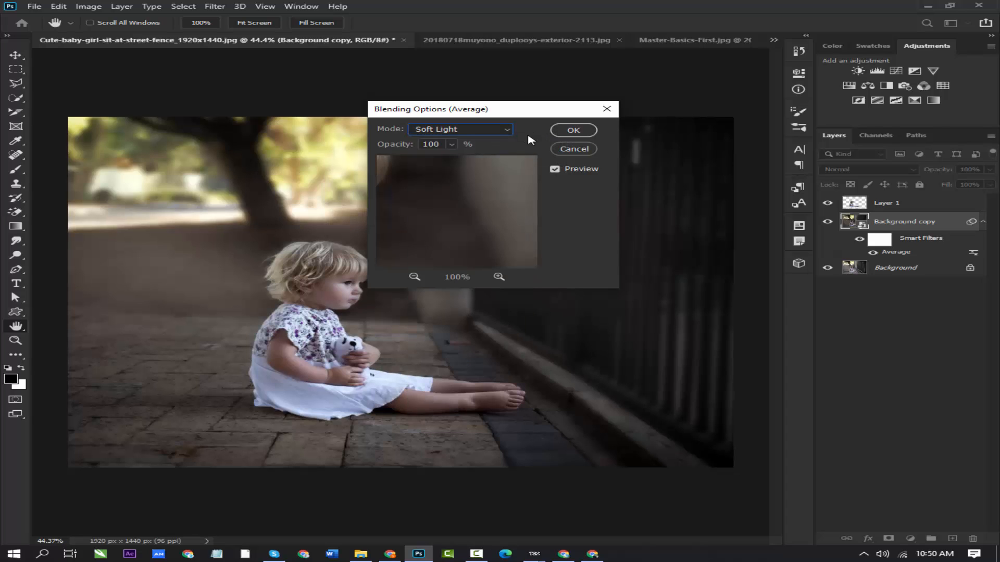
pyautogui.click(504, 130)
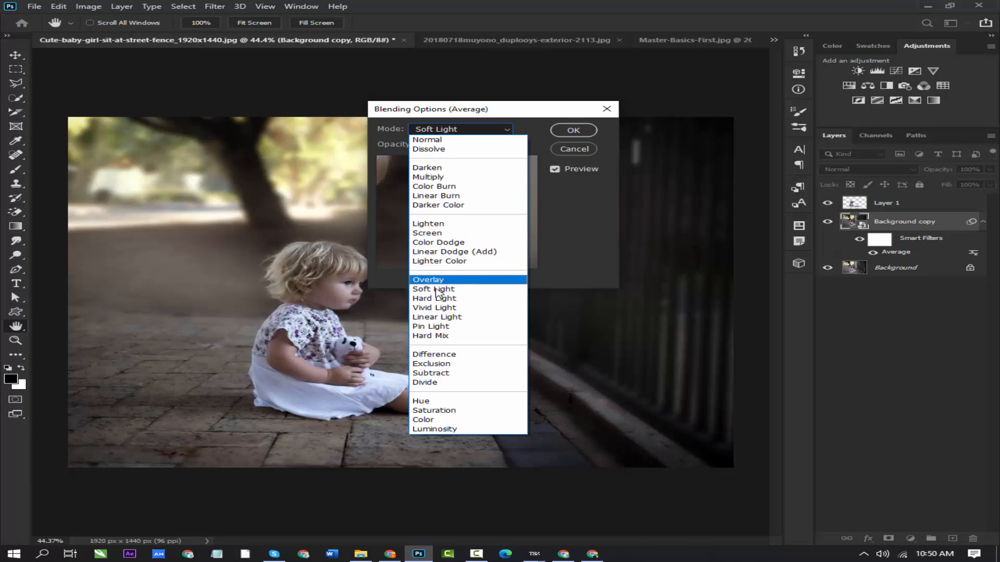
pyautogui.click(437, 319)
pyautogui.click(500, 131)
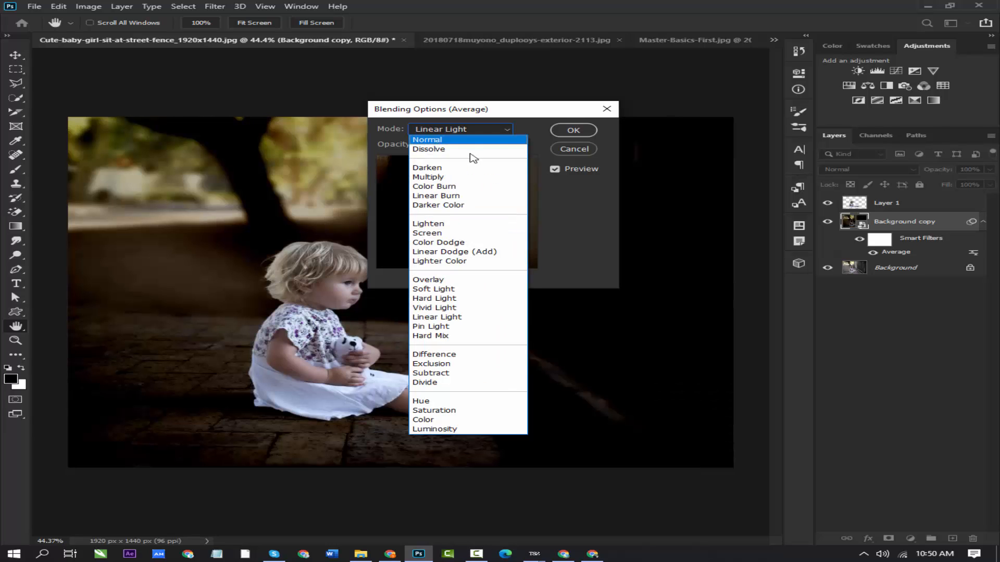
pyautogui.click(433, 355)
pyautogui.click(487, 134)
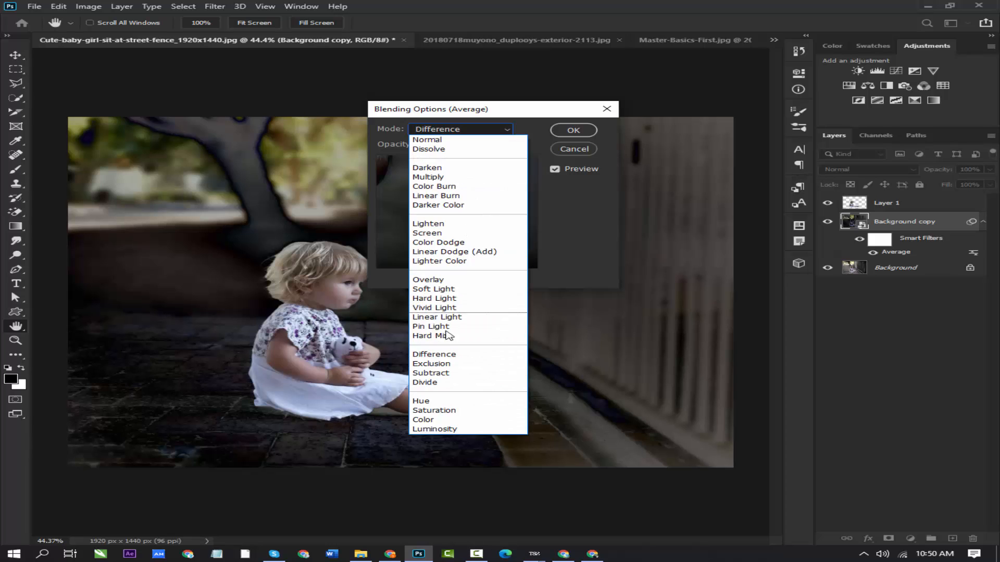
pyautogui.click(439, 374)
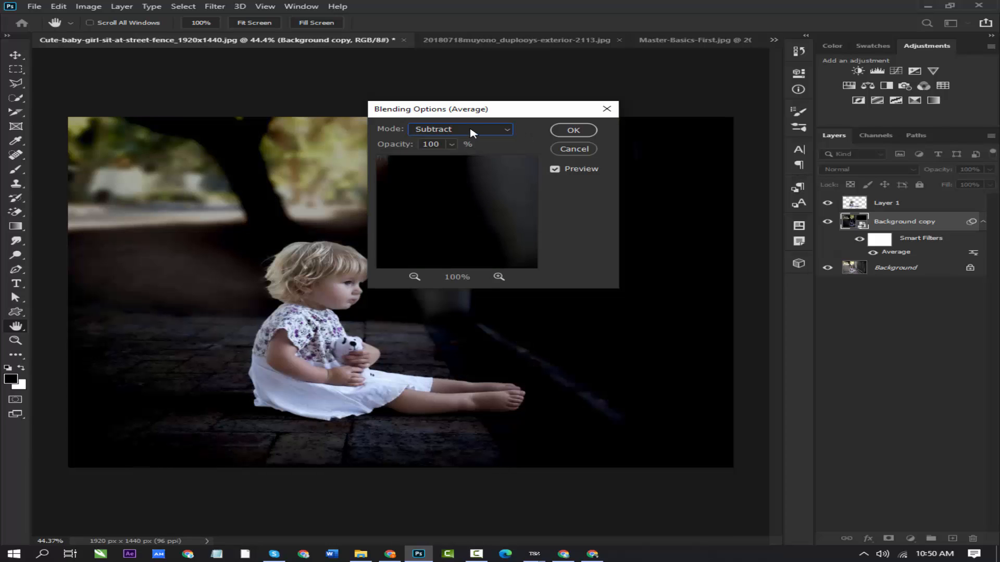
# - Set the Average filter's blending mode to Multiply and apply the blending options
pyautogui.click(471, 133)
pyautogui.click(444, 178)
pyautogui.click(574, 130)
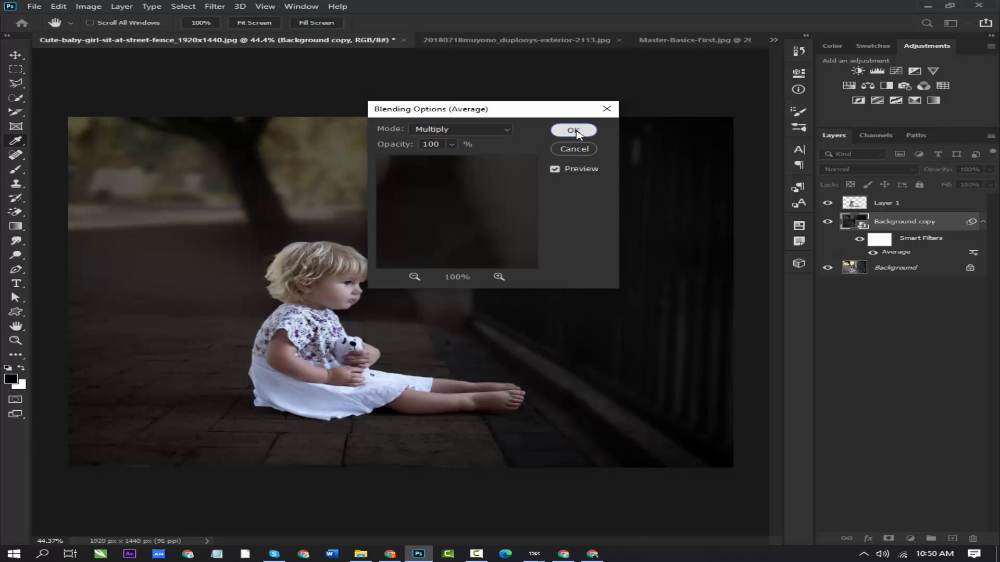
# - Target the Average smart filter's mask with the Brush tool and enlarge the brush to 339 pixels
pyautogui.press('b')
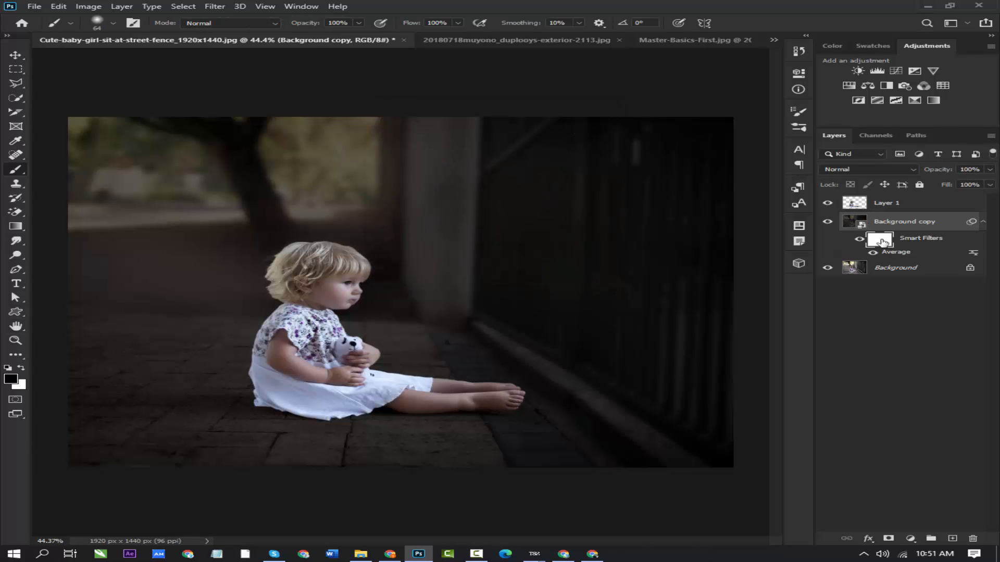
pyautogui.click(882, 242)
pyautogui.press('x')
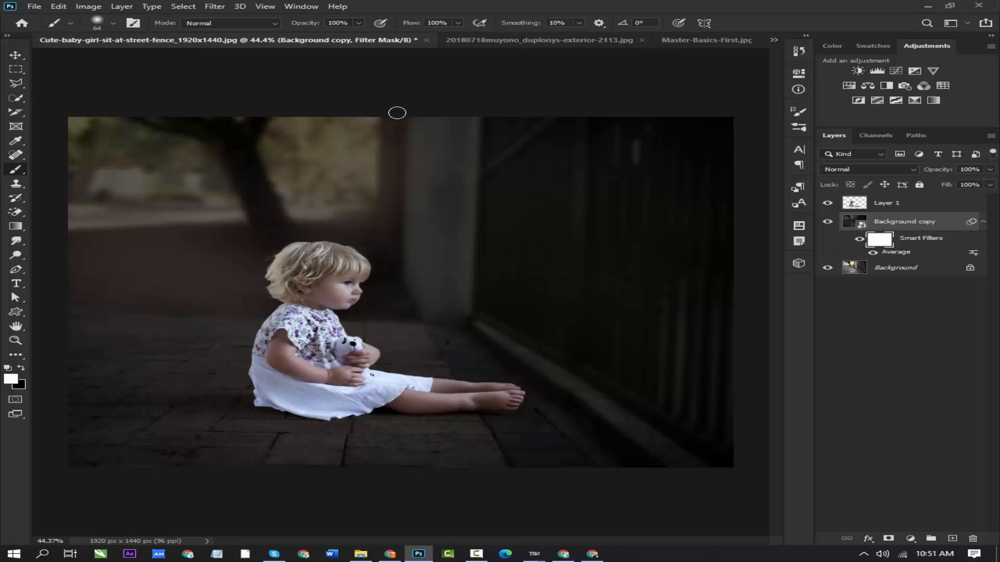
pyautogui.moveTo(189, 186)
pyautogui.mouseDown()
pyautogui.moveTo(263, 187)
pyautogui.moveTo(224, 196)
pyautogui.mouseUp()
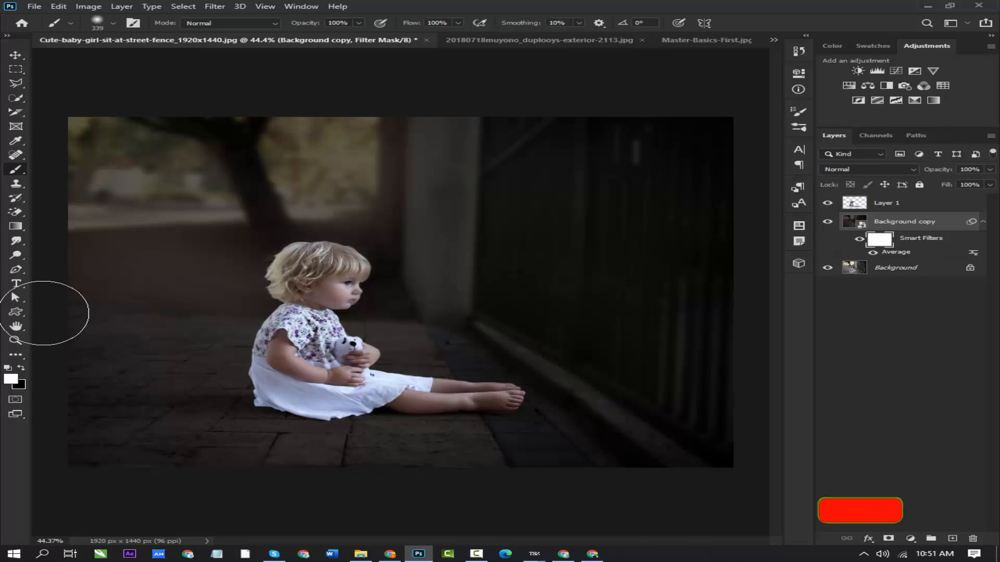
# - Paint black on the filter mask over the trees, wall and fence, redoing the stroke to hide the darkening there
pyautogui.press('x')
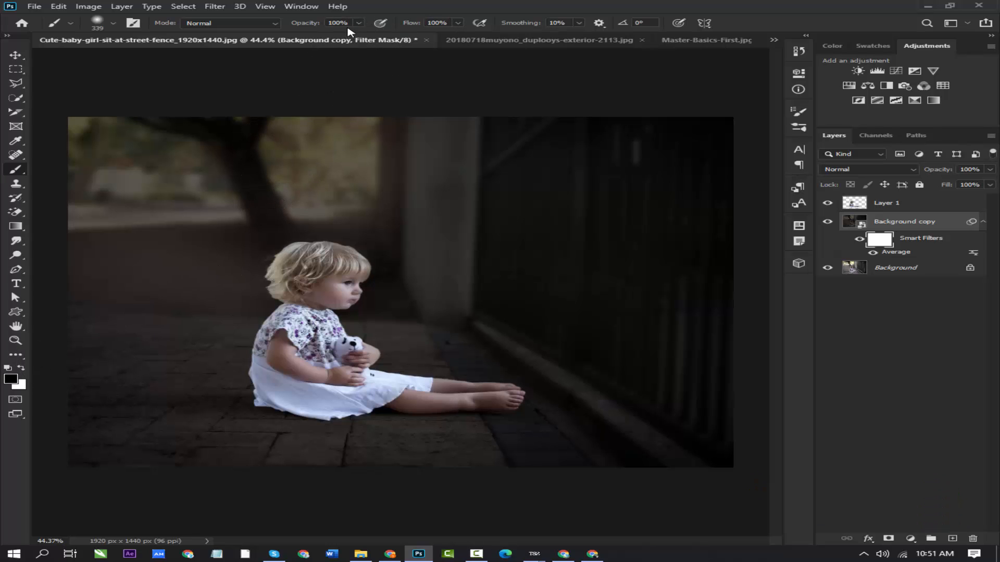
pyautogui.moveTo(343, 133)
pyautogui.mouseDown()
pyautogui.moveTo(302, 145)
pyautogui.moveTo(100, 138)
pyautogui.moveTo(735, 130)
pyautogui.moveTo(569, 174)
pyautogui.moveTo(112, 179)
pyautogui.moveTo(101, 223)
pyautogui.moveTo(720, 211)
pyautogui.moveTo(542, 241)
pyautogui.moveTo(14, 245)
pyautogui.moveTo(686, 290)
pyautogui.moveTo(536, 352)
pyautogui.moveTo(11, 335)
pyautogui.moveTo(446, 401)
pyautogui.moveTo(732, 368)
pyautogui.mouseUp()
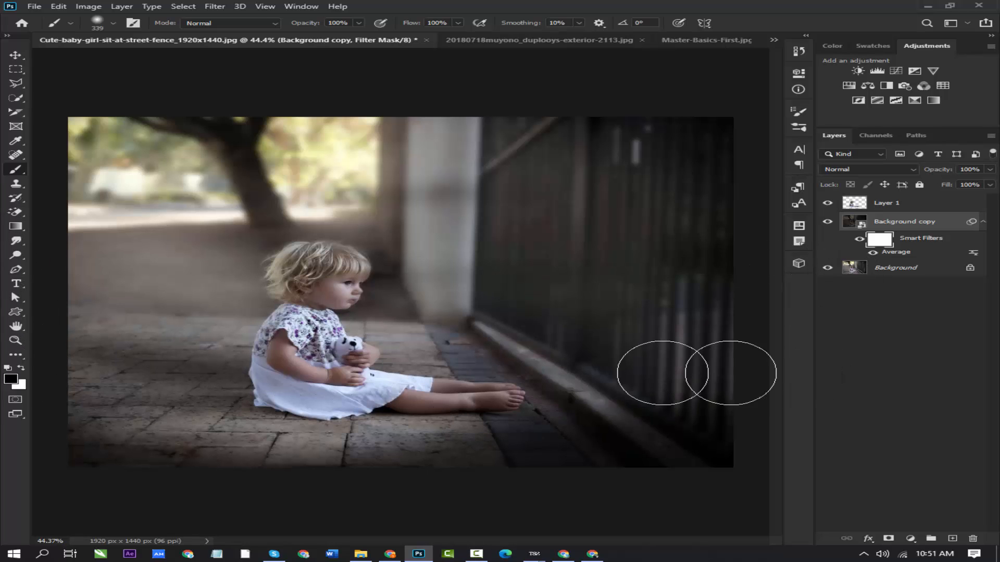
pyautogui.hotkey('ctrl', 'z')
pyautogui.moveTo(715, 260)
pyautogui.mouseDown()
pyautogui.moveTo(85, 321)
pyautogui.moveTo(472, 125)
pyautogui.moveTo(136, 175)
pyautogui.moveTo(623, 224)
pyautogui.moveTo(563, 217)
pyautogui.moveTo(111, 235)
pyautogui.moveTo(799, 267)
pyautogui.moveTo(743, 417)
pyautogui.moveTo(487, 513)
pyautogui.moveTo(136, 481)
pyautogui.moveTo(26, 272)
pyautogui.moveTo(54, 353)
pyautogui.moveTo(164, 482)
pyautogui.moveTo(763, 398)
pyautogui.moveTo(772, 314)
pyautogui.moveTo(661, 364)
pyautogui.moveTo(384, 272)
pyautogui.moveTo(634, 245)
pyautogui.mouseUp()
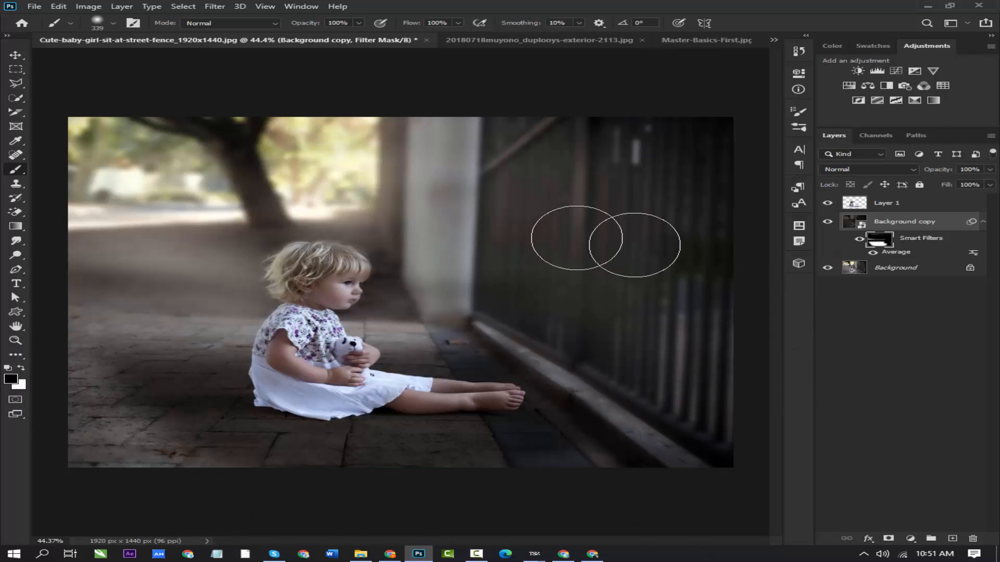
# - Delete the filter mask from the Average smart filter
pyautogui.rightClick(881, 244)
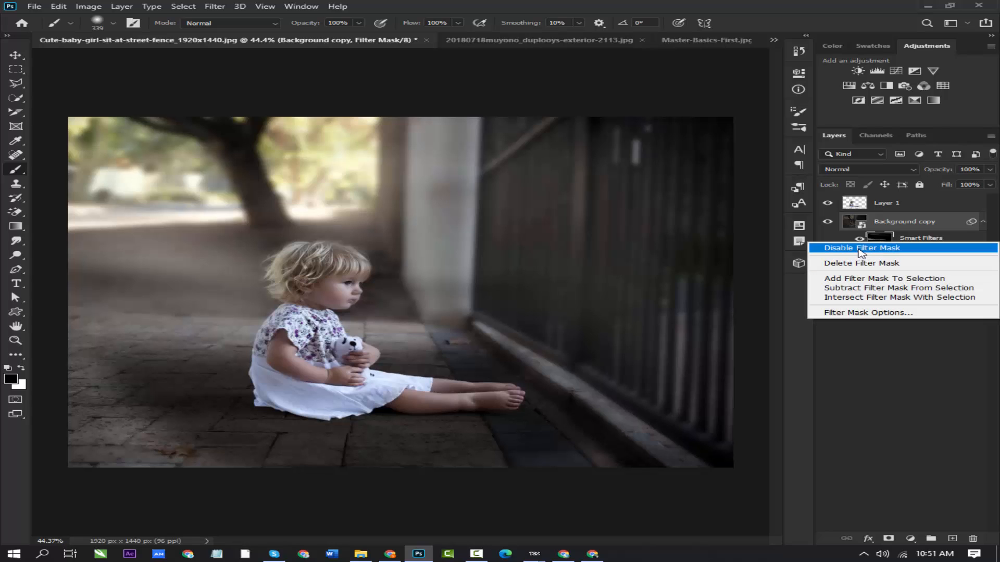
pyautogui.click(853, 262)
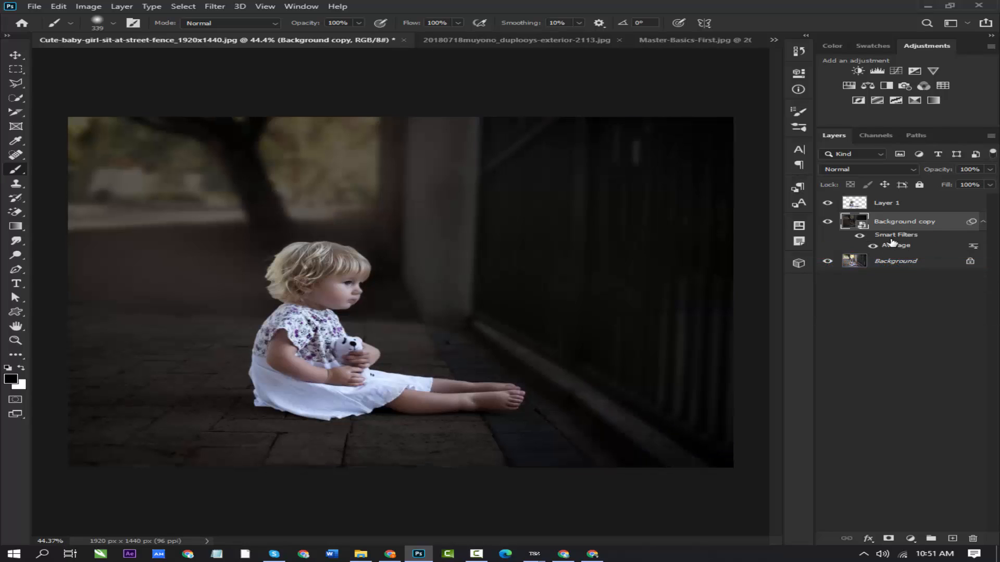
# - Undo the filter mask deletion and remove the Average smart filter from the Background copy layer
pyautogui.hotkey('ctrl', 'z')
pyautogui.hotkey('ctrl', 'z')
pyautogui.hotkey('ctrl', 'z')
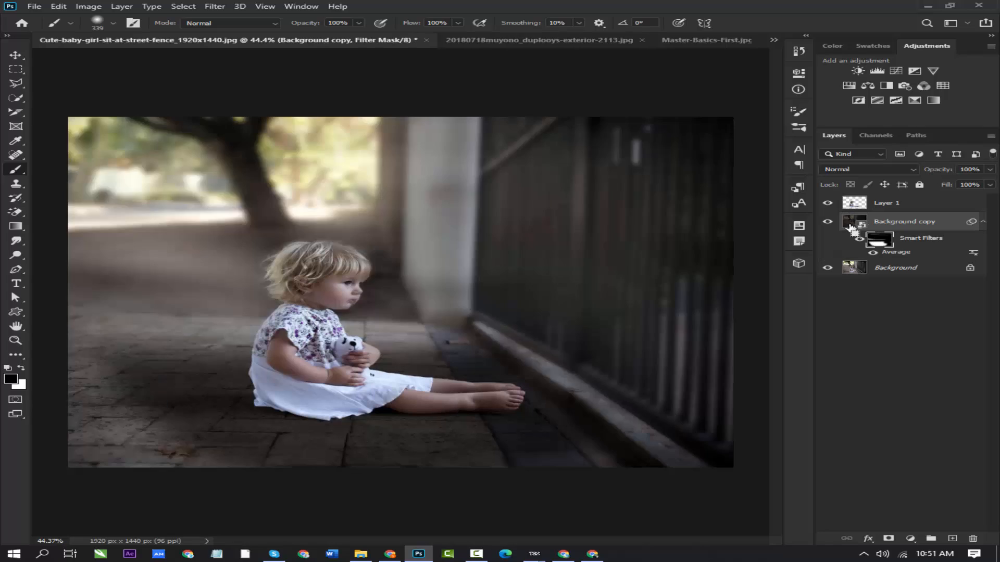
pyautogui.hotkey('ctrl', 'z')
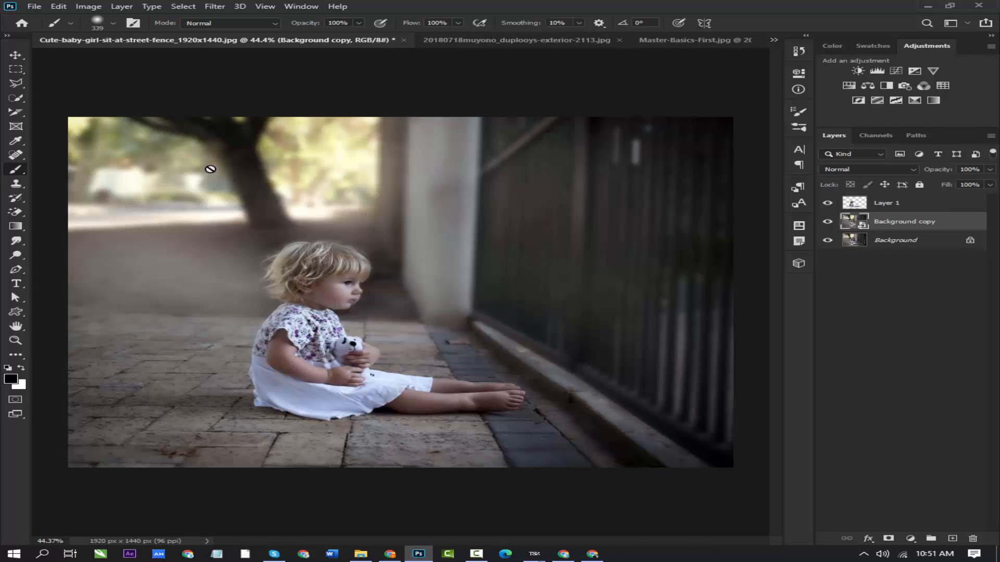
# - Apply a Gaussian Blur to Background copy, trying radii of 654.6 and 42.9 pixels before choosing a much lighter blur
pyautogui.click(213, 6)
pyautogui.moveTo(252, 120)
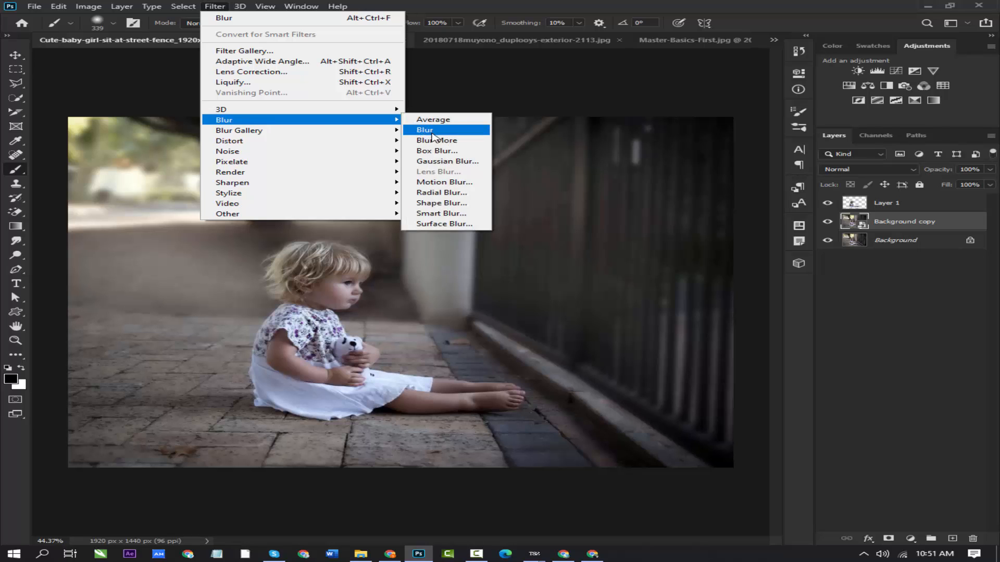
pyautogui.click(435, 162)
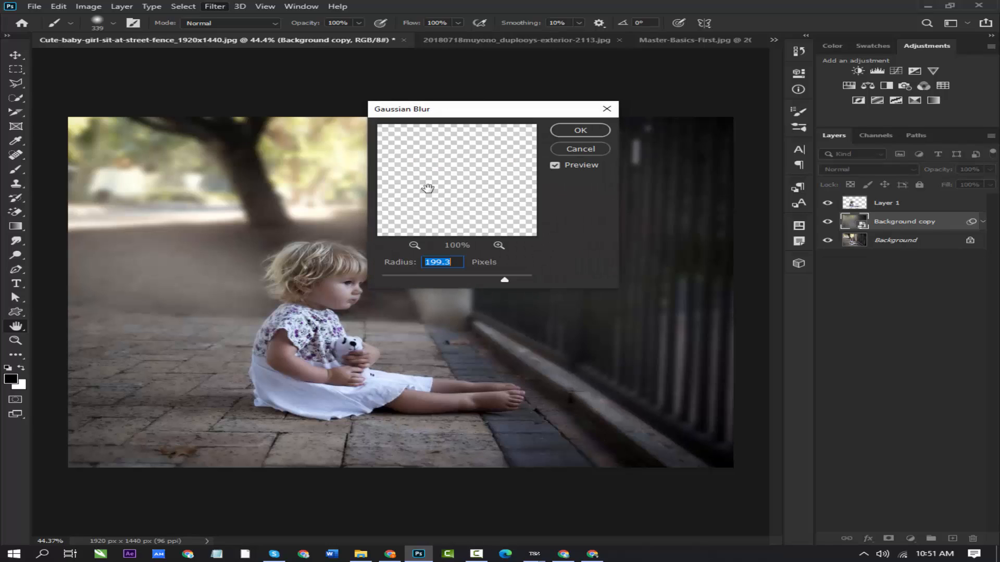
pyautogui.moveTo(497, 284); pyautogui.dragTo(521, 282)
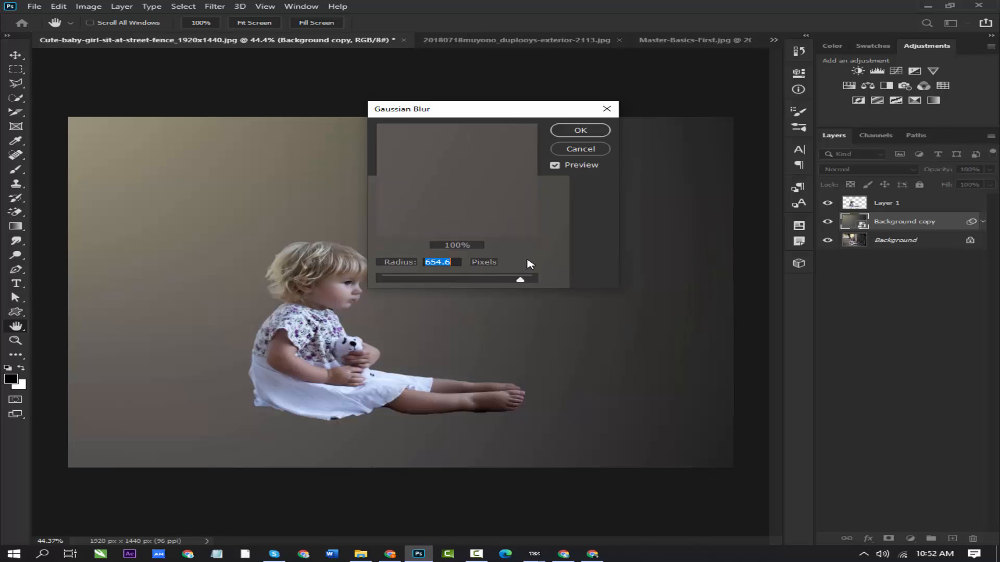
pyautogui.moveTo(521, 282); pyautogui.dragTo(460, 281)
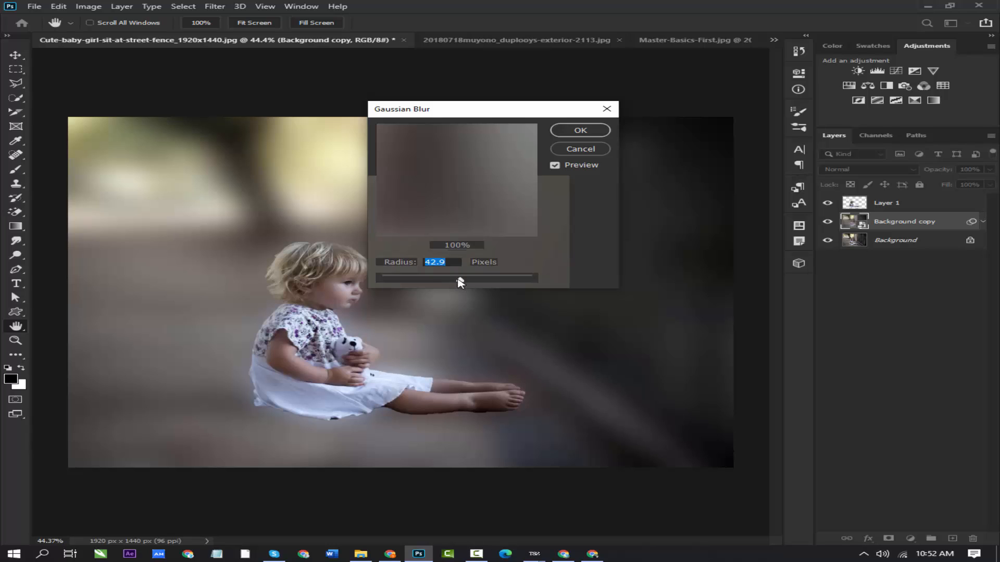
pyautogui.moveTo(460, 281); pyautogui.dragTo(430, 283)
pyautogui.click(553, 132)
# - Set the Gaussian Blur filter's blending opacity to 57% and its mode to Overlay, after trying Lighten
pyautogui.press('b')
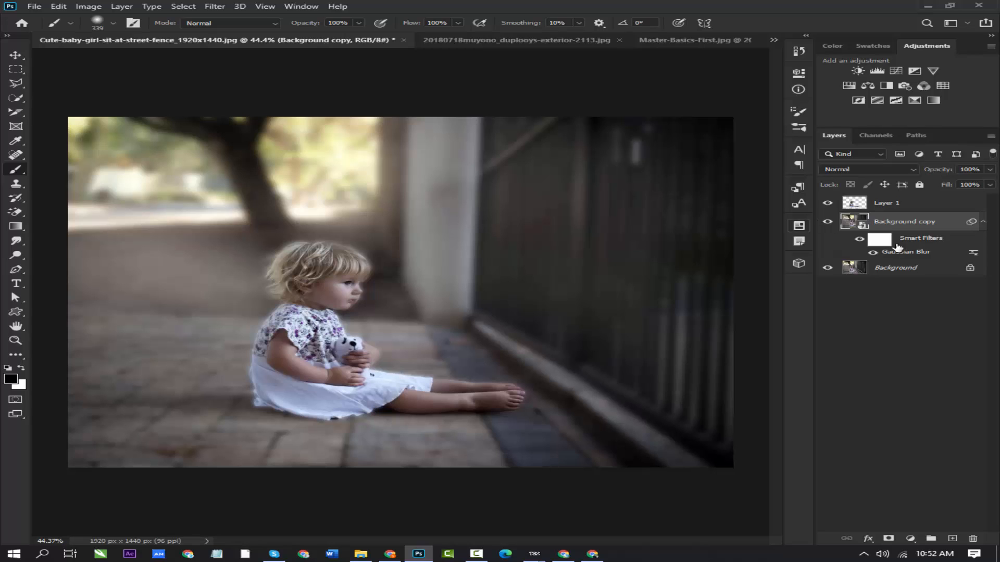
pyautogui.click(886, 241)
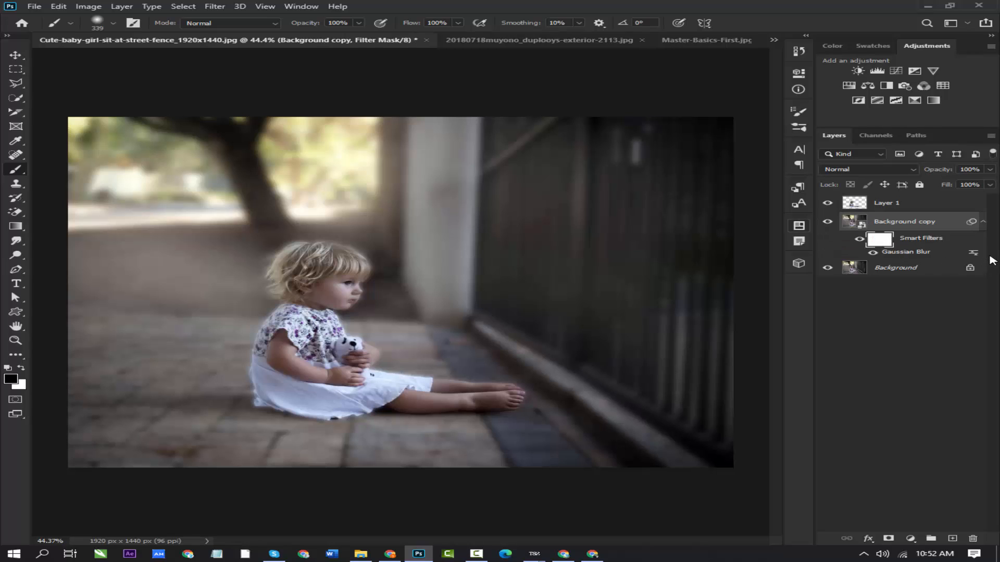
pyautogui.doubleClick(973, 253)
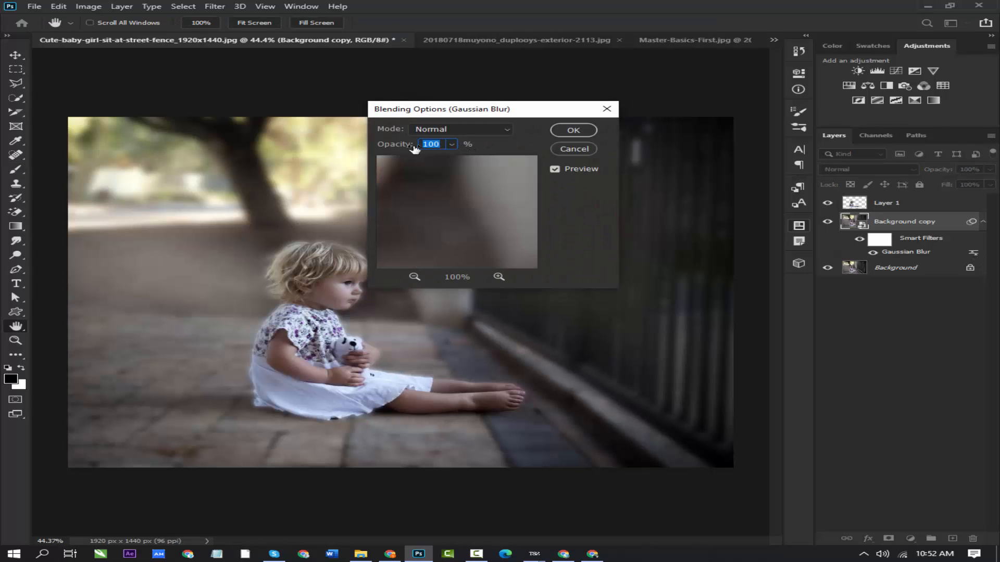
pyautogui.moveTo(397, 147); pyautogui.dragTo(365, 150)
pyautogui.click(494, 131)
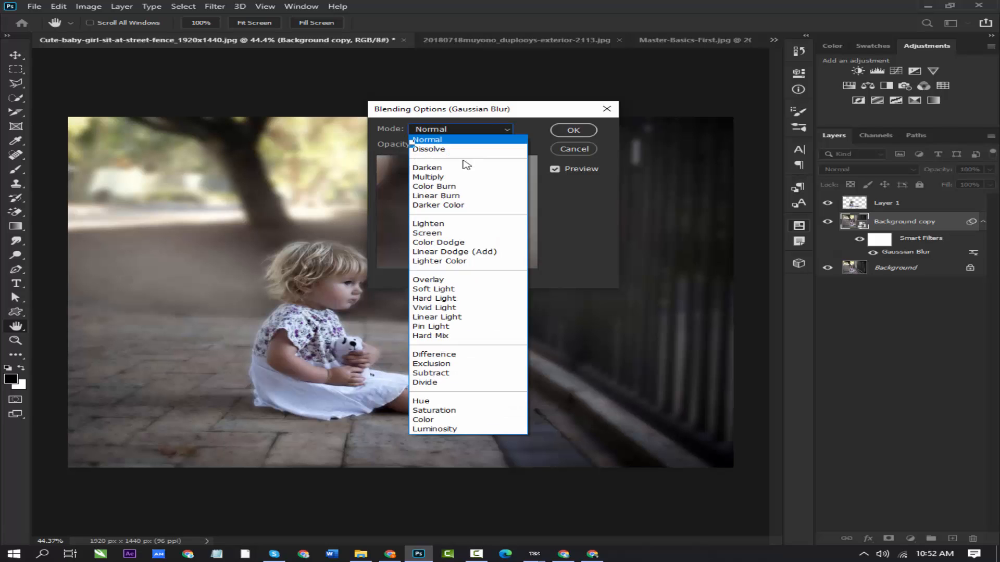
pyautogui.click(439, 224)
pyautogui.click(440, 136)
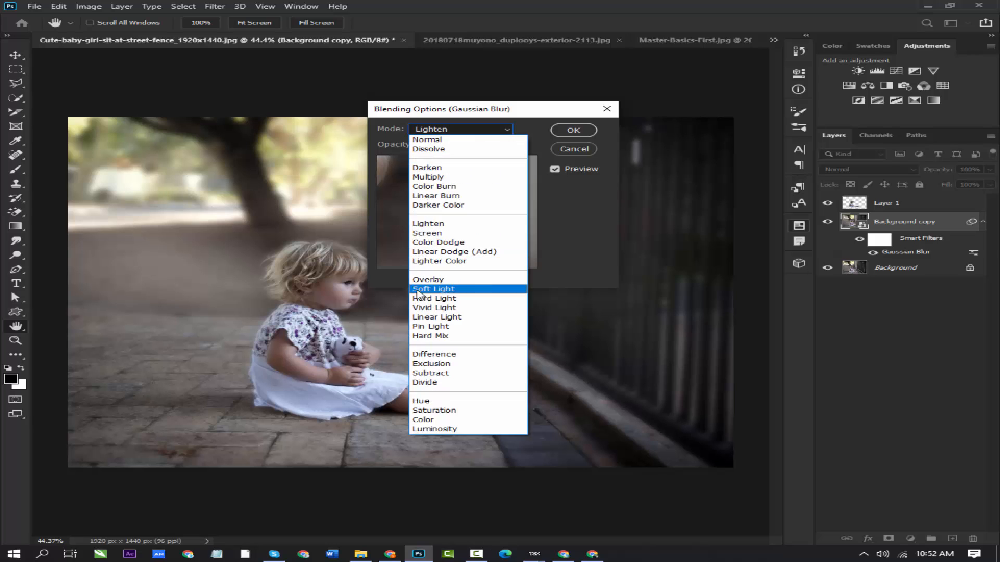
pyautogui.click(427, 287)
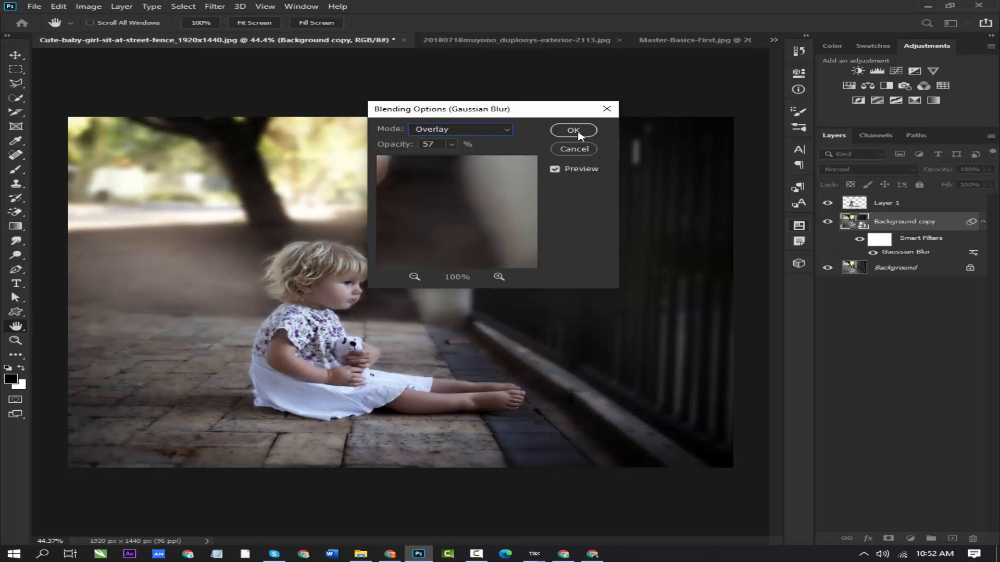
pyautogui.click(574, 131)
# - Delete the Gaussian Blur smart filter from the Background copy layer
pyautogui.press('b')
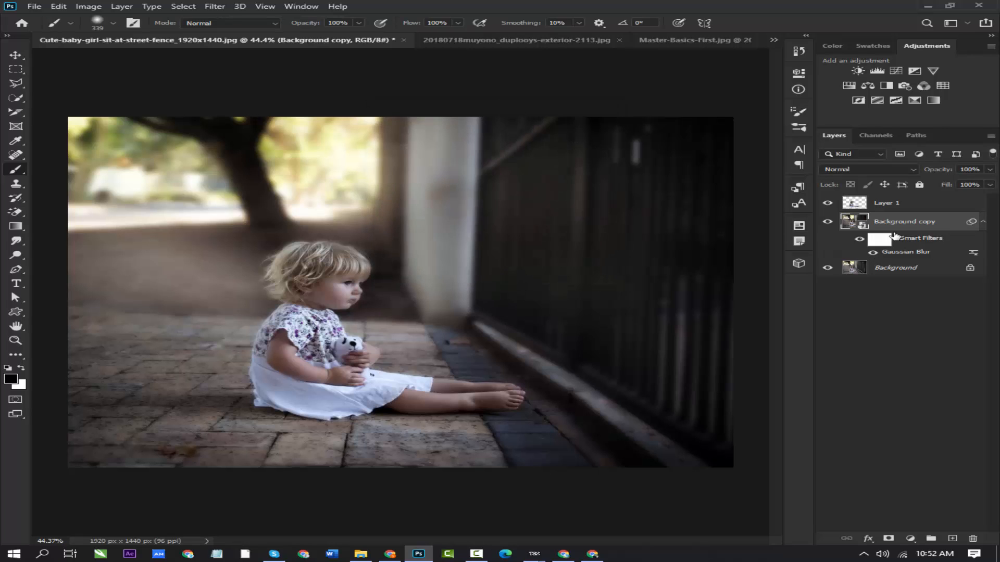
pyautogui.click(895, 237)
pyautogui.press('Delete')
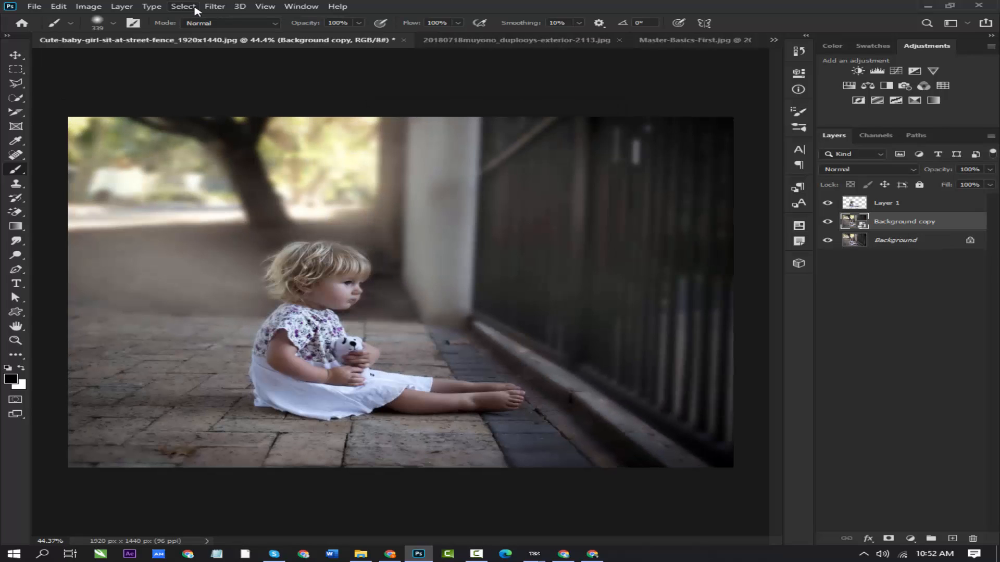
# - Try a Motion Blur on the Background copy layer with a distance of about 46 pixels and an adjusted angle, and undo it
pyautogui.click(215, 7)
pyautogui.moveTo(313, 119)
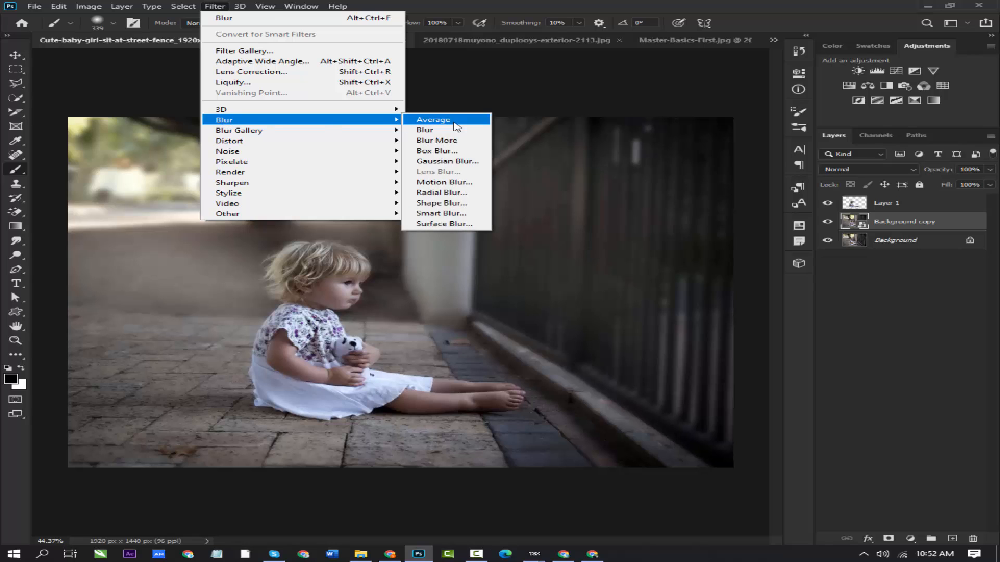
pyautogui.click(453, 184)
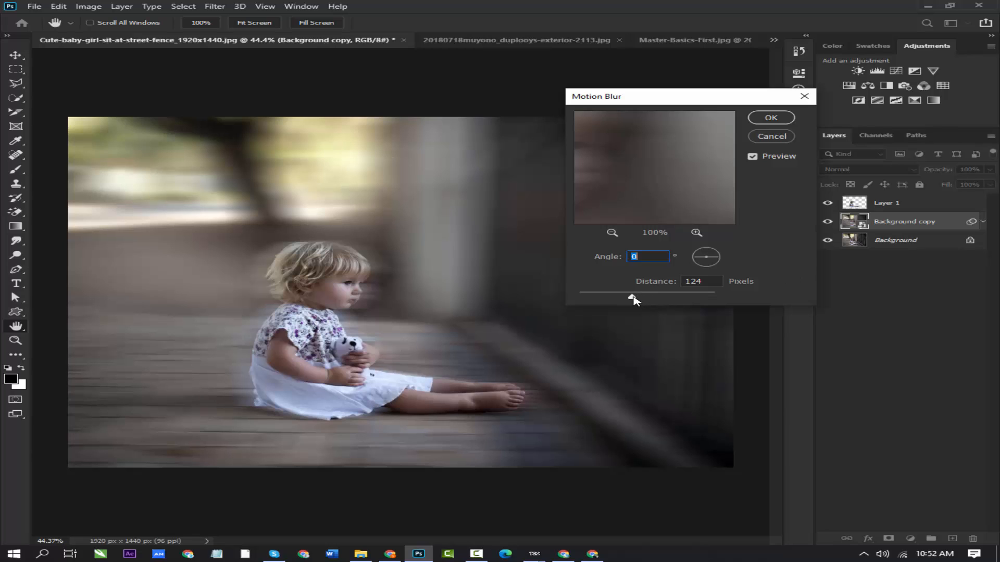
pyautogui.moveTo(632, 298); pyautogui.dragTo(614, 298)
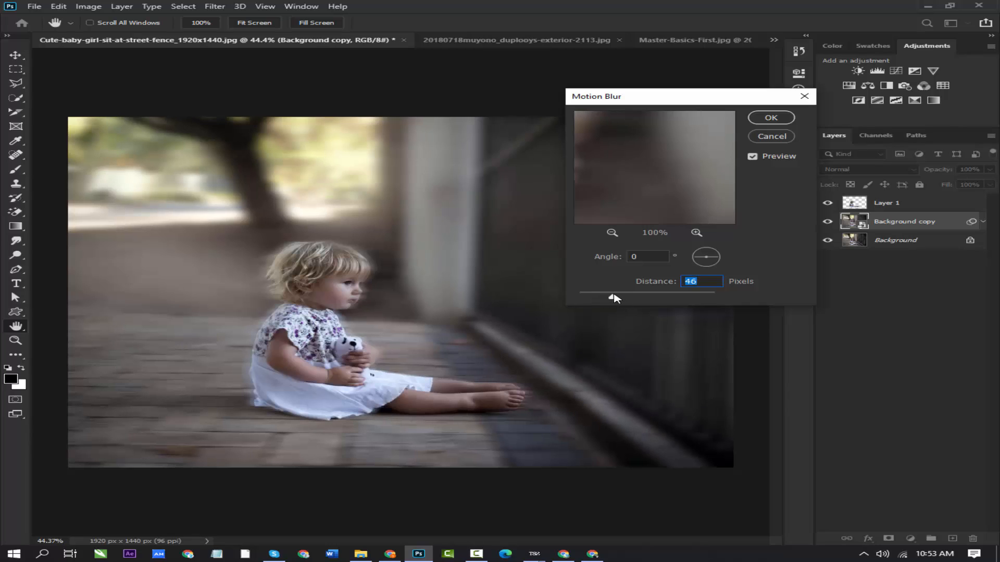
pyautogui.moveTo(614, 298)
pyautogui.mouseDown()
pyautogui.moveTo(605, 299)
pyautogui.moveTo(617, 299)
pyautogui.mouseUp()
pyautogui.moveTo(717, 260)
pyautogui.mouseDown()
pyautogui.moveTo(712, 274)
pyautogui.moveTo(698, 260)
pyautogui.mouseUp()
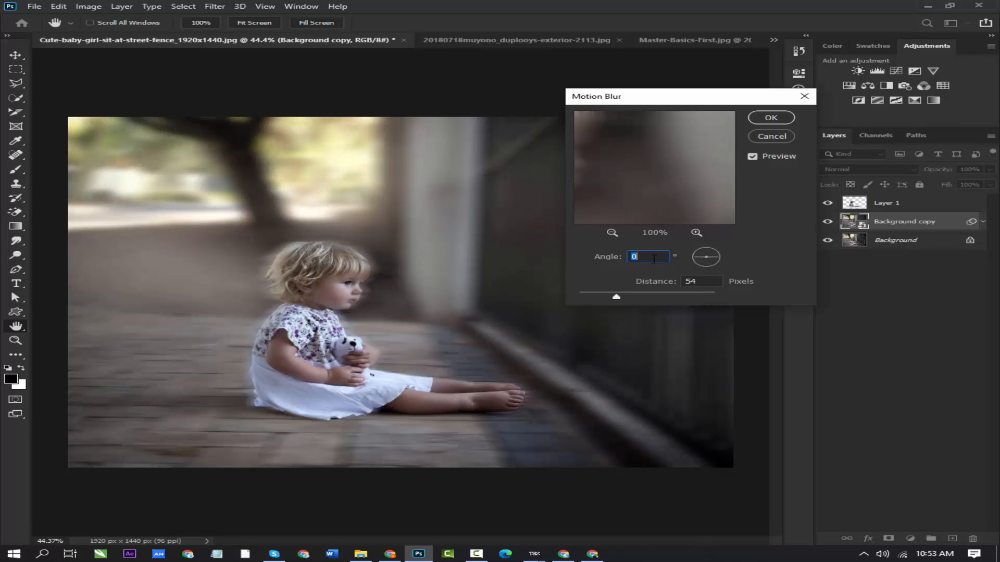
pyautogui.click(771, 118)
pyautogui.press('b')
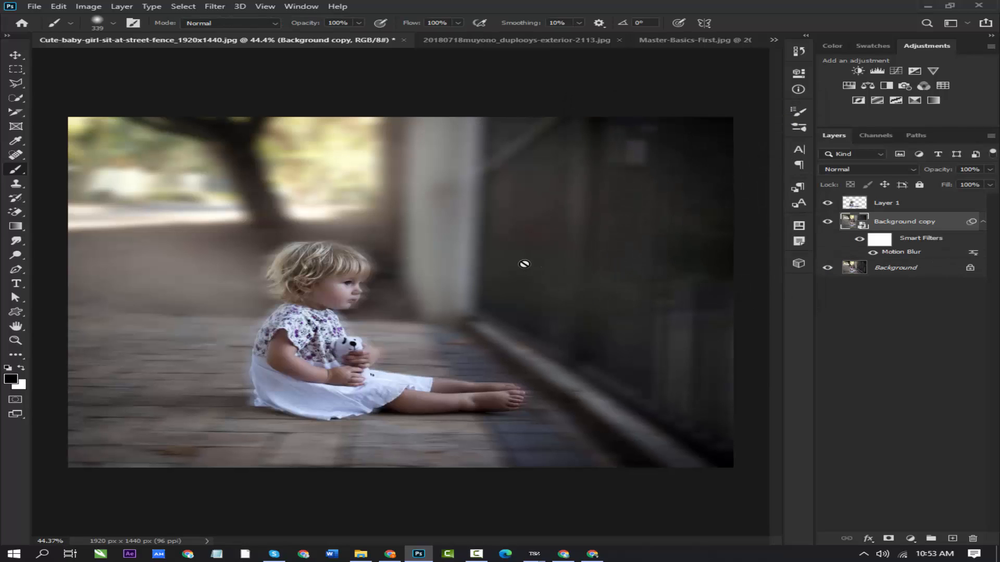
pyautogui.hotkey('ctrl', 'z')
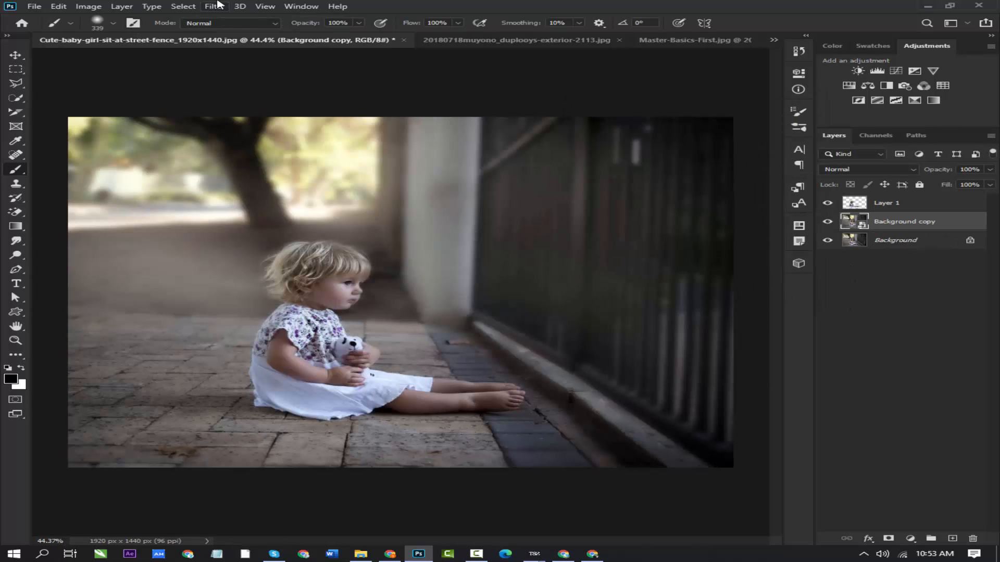
# - Try a Radial Blur on the Background copy layer with amount 76, the Zoom method and Best quality, and undo it
pyautogui.click(240, 5)
pyautogui.moveTo(215, 6)
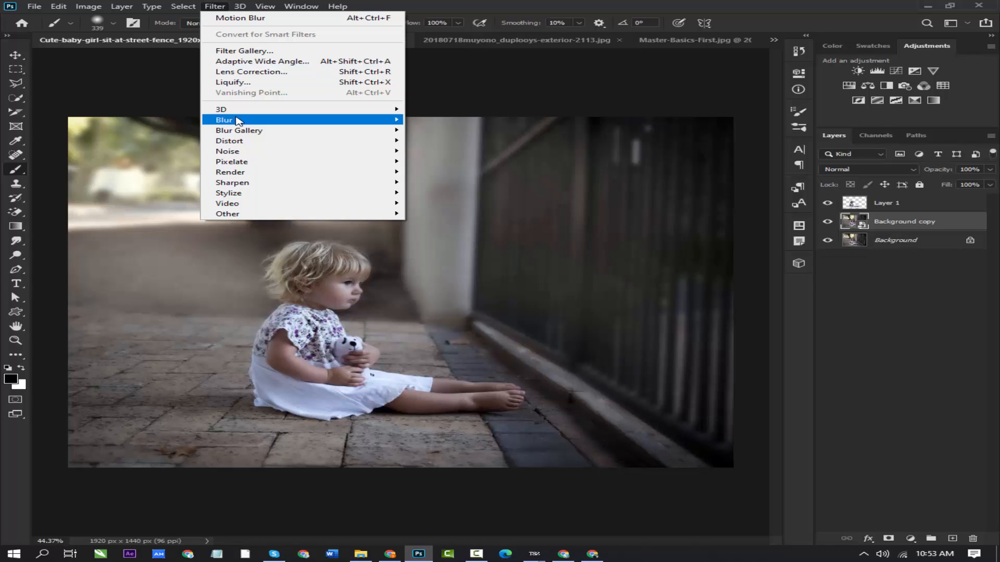
pyautogui.moveTo(237, 121)
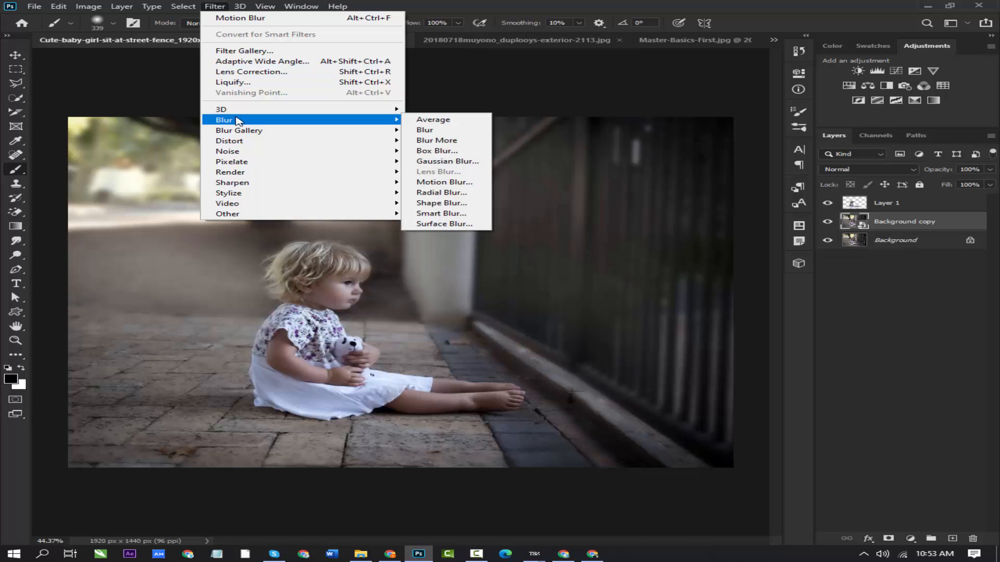
pyautogui.click(440, 193)
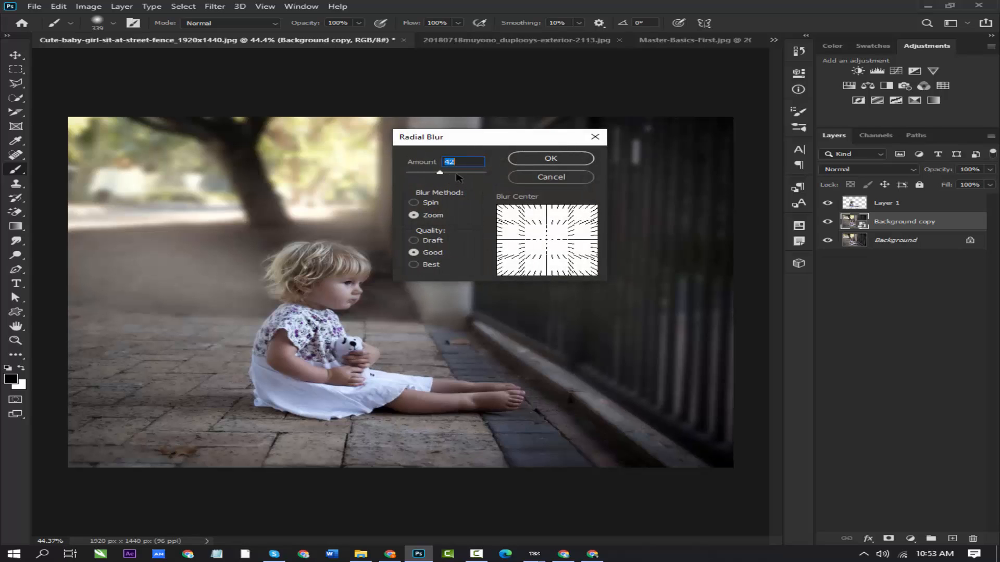
pyautogui.moveTo(445, 171); pyautogui.dragTo(454, 173)
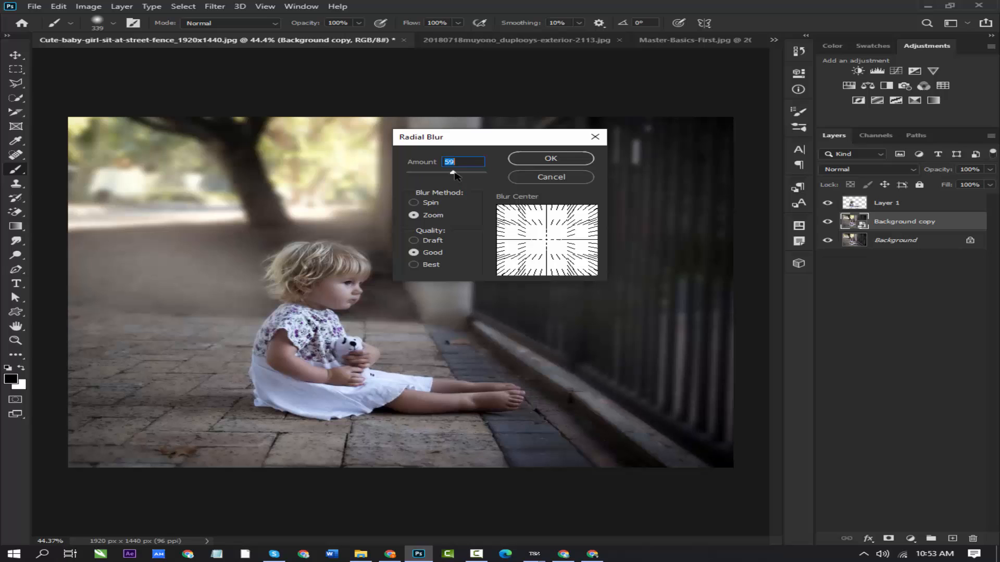
pyautogui.click(415, 203)
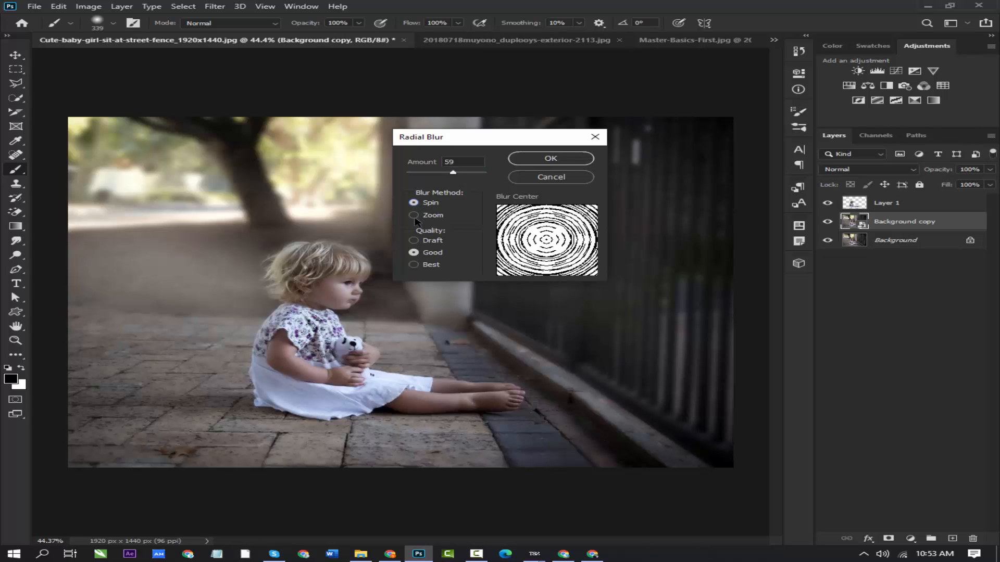
pyautogui.click(415, 216)
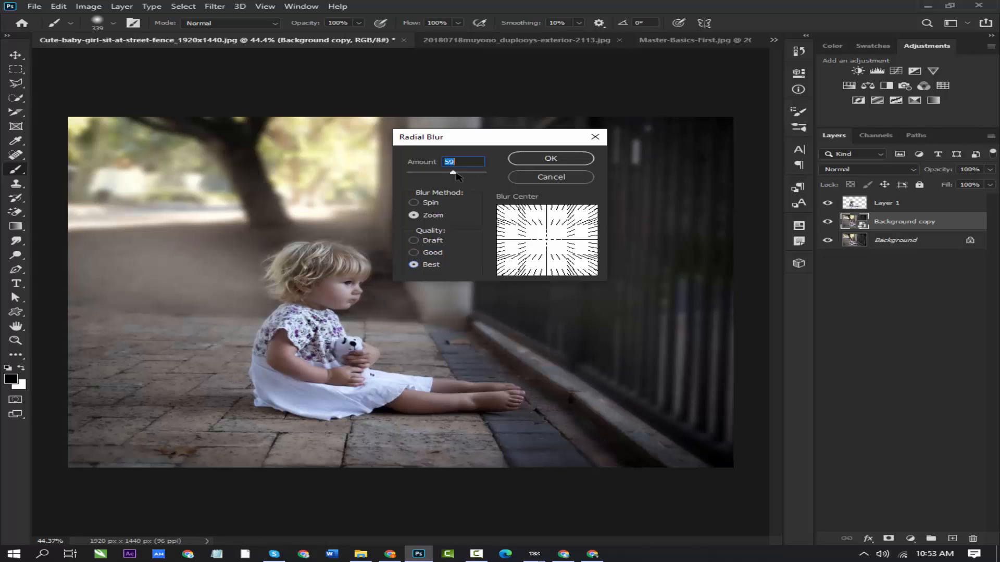
pyautogui.moveTo(457, 176); pyautogui.dragTo(468, 177)
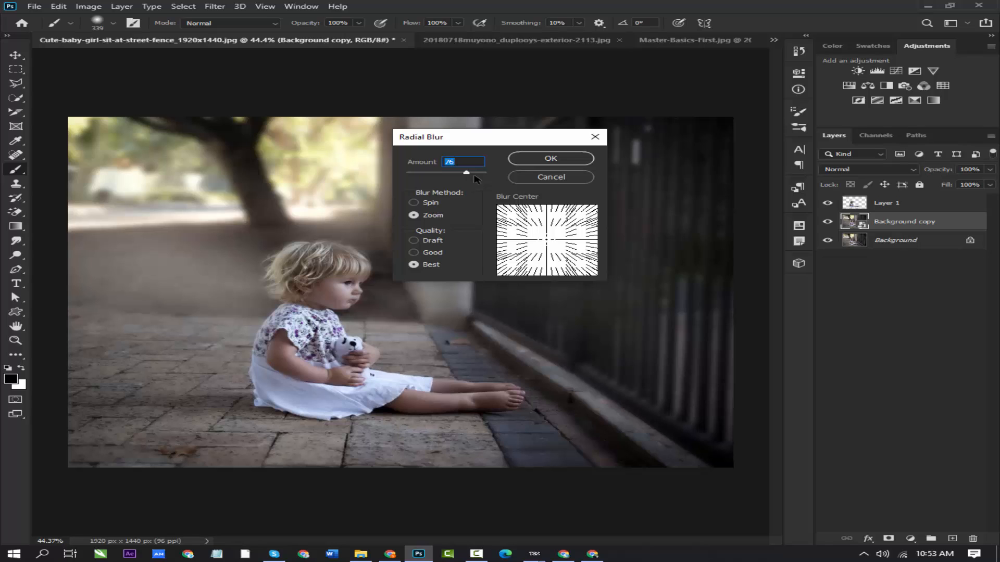
pyautogui.click(542, 159)
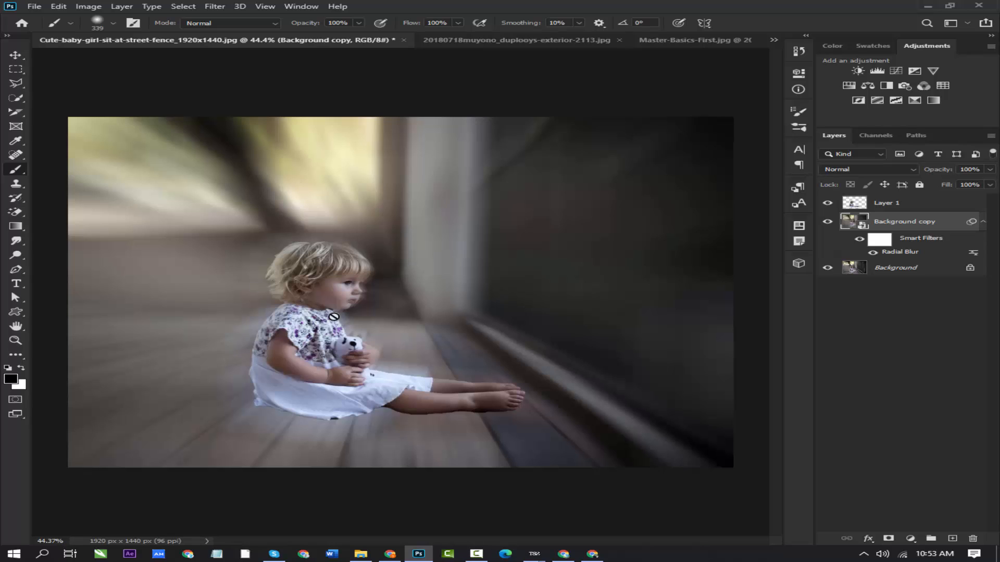
pyautogui.hotkey('ctrl', 'z')
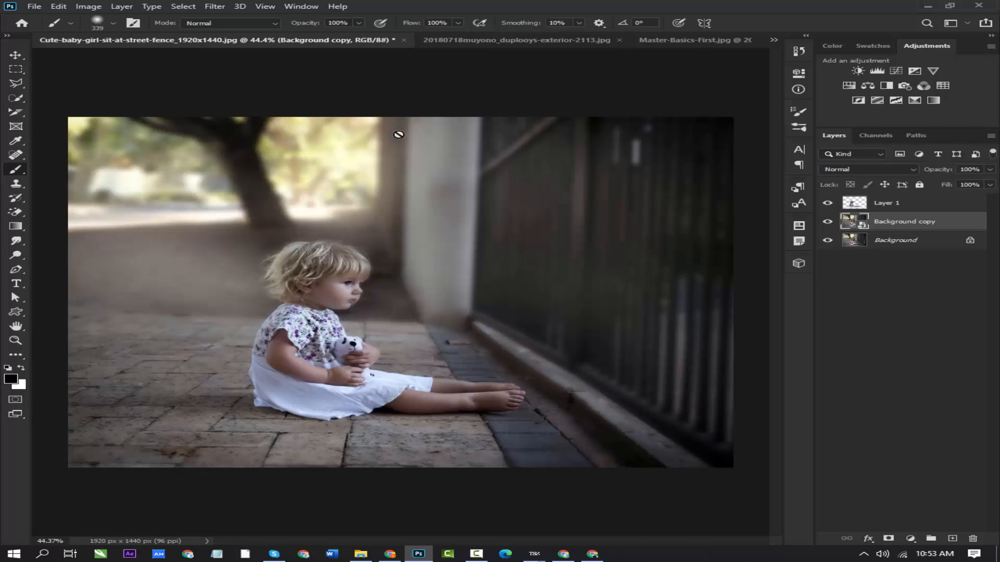
# - Start a Shape Blur on the Background copy layer and browse the Leaf Trees and Wild Animals shape groups
pyautogui.click(222, 7)
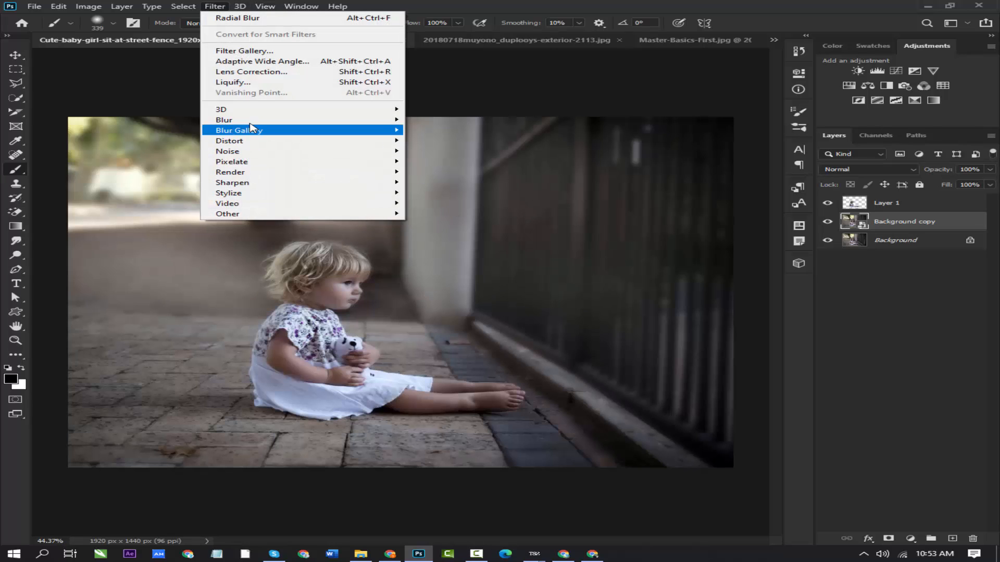
pyautogui.moveTo(261, 121)
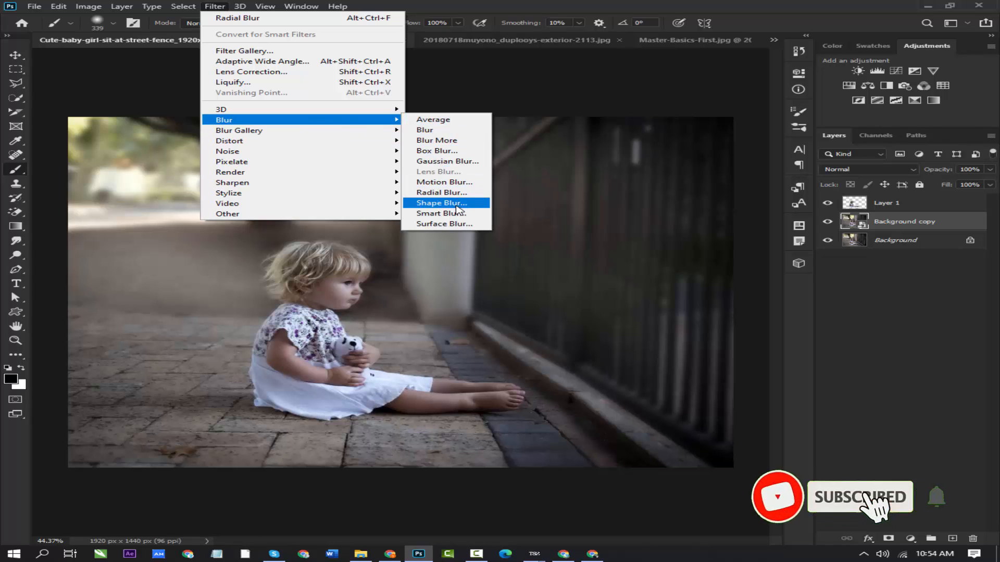
pyautogui.click(457, 209)
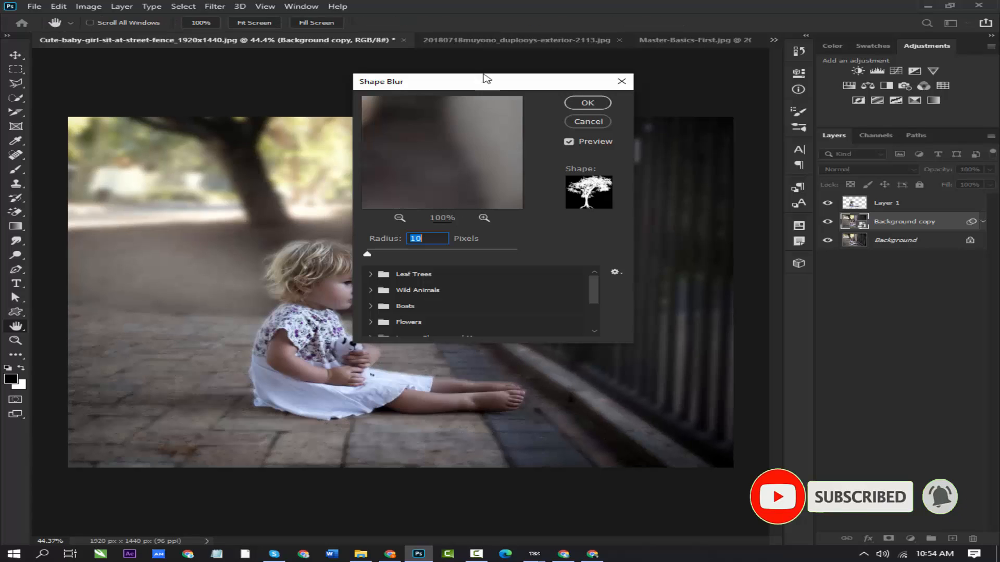
pyautogui.moveTo(477, 83); pyautogui.dragTo(624, 72)
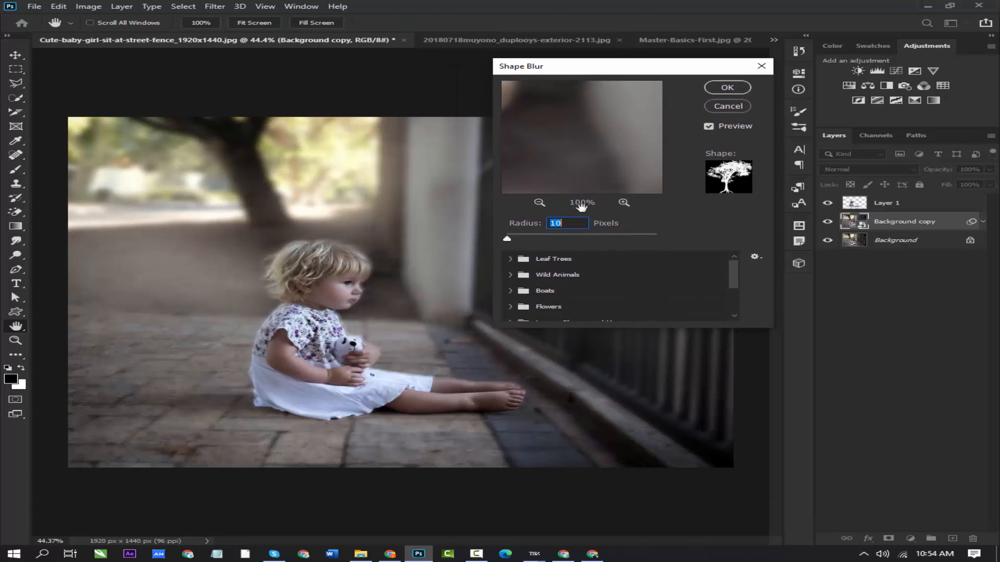
pyautogui.click(511, 259)
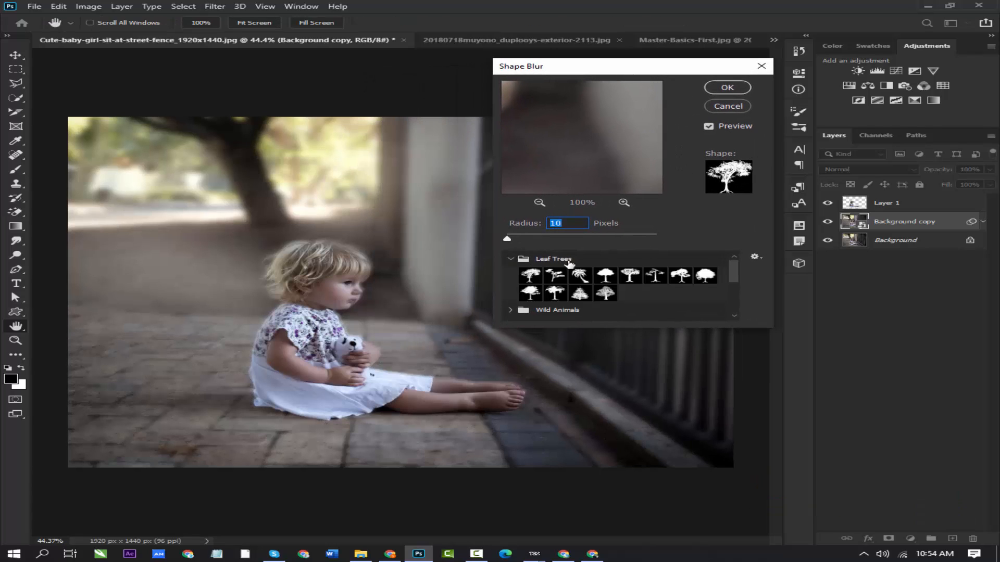
pyautogui.click(512, 310)
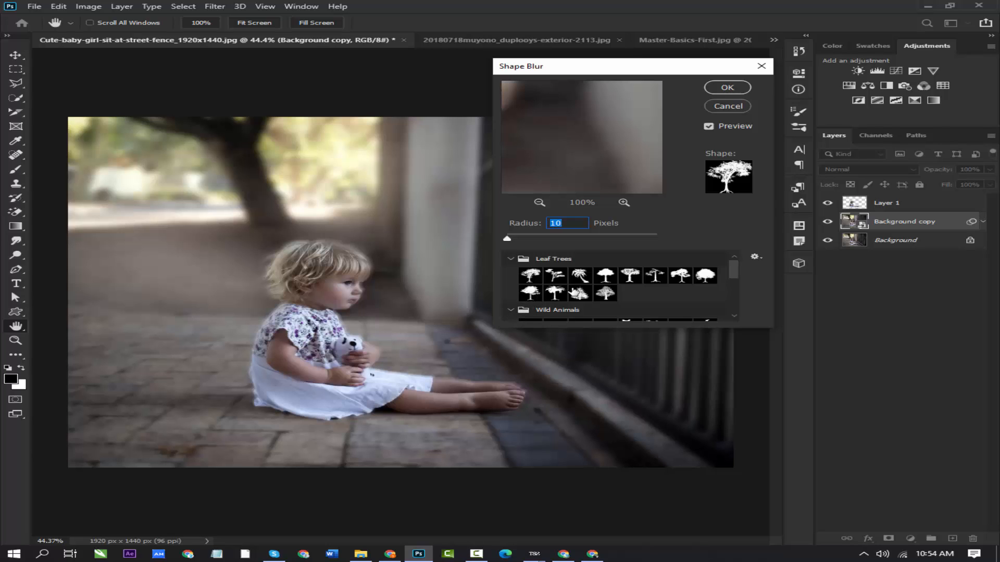
pyautogui.scroll(-3, 574, 287)
pyautogui.scroll(2, 574, 287)
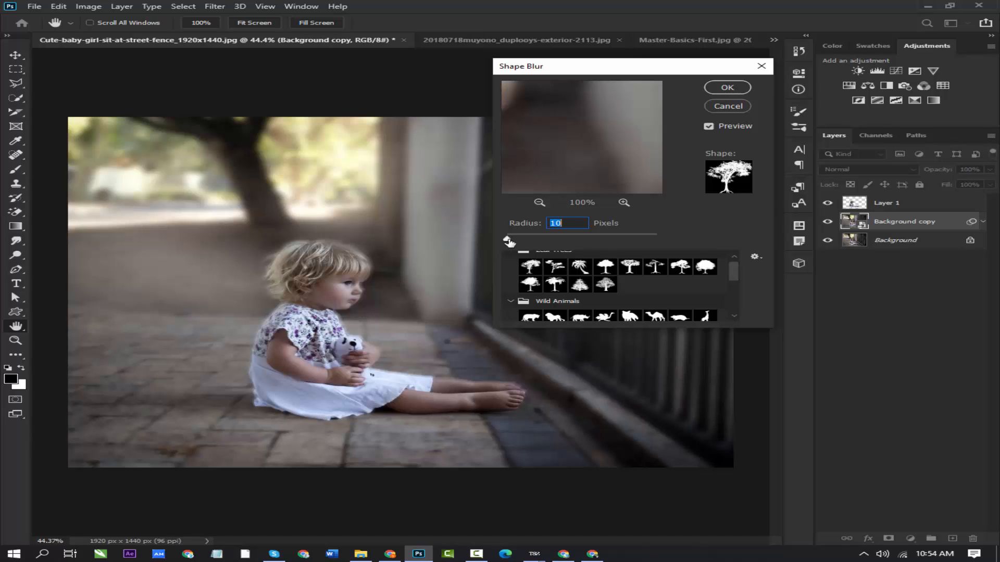
# - Try the Shape Blur with a round-crowned shape from Leaf Trees and a 350-pixel radius, and undo it
pyautogui.click(605, 267)
pyautogui.moveTo(508, 241); pyautogui.dragTo(560, 242)
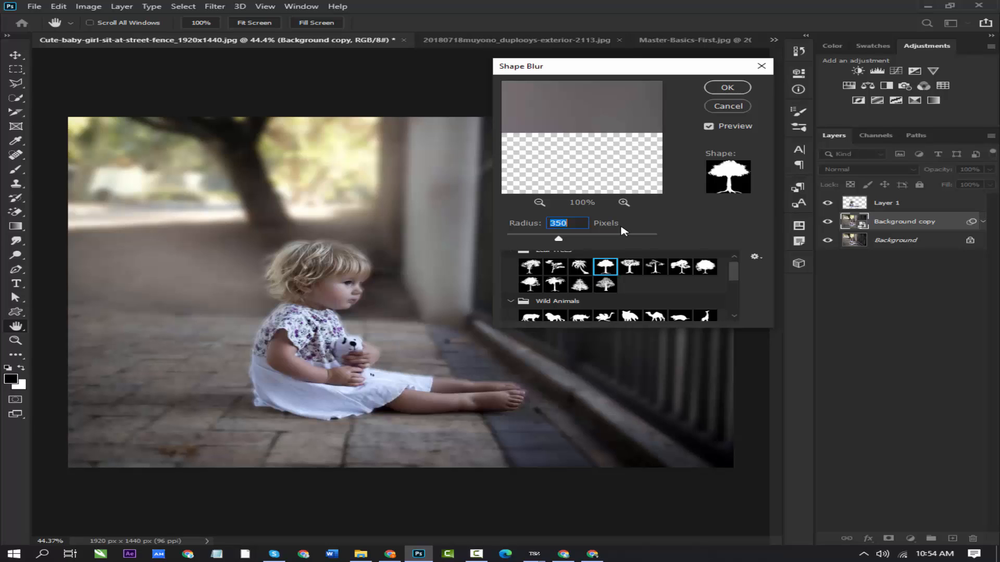
pyautogui.click(729, 89)
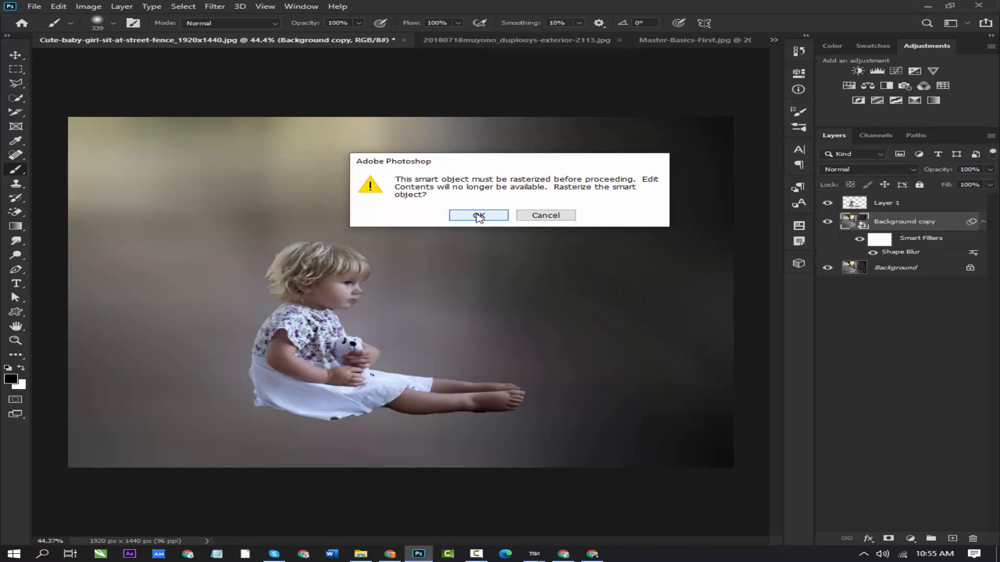
pyautogui.click(478, 217)
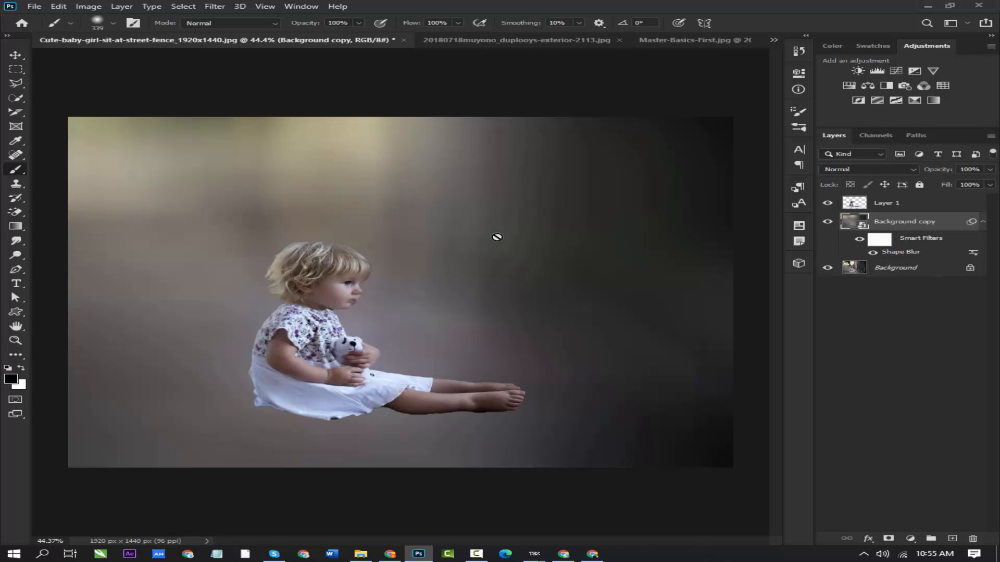
pyautogui.hotkey('ctrl', 'z')
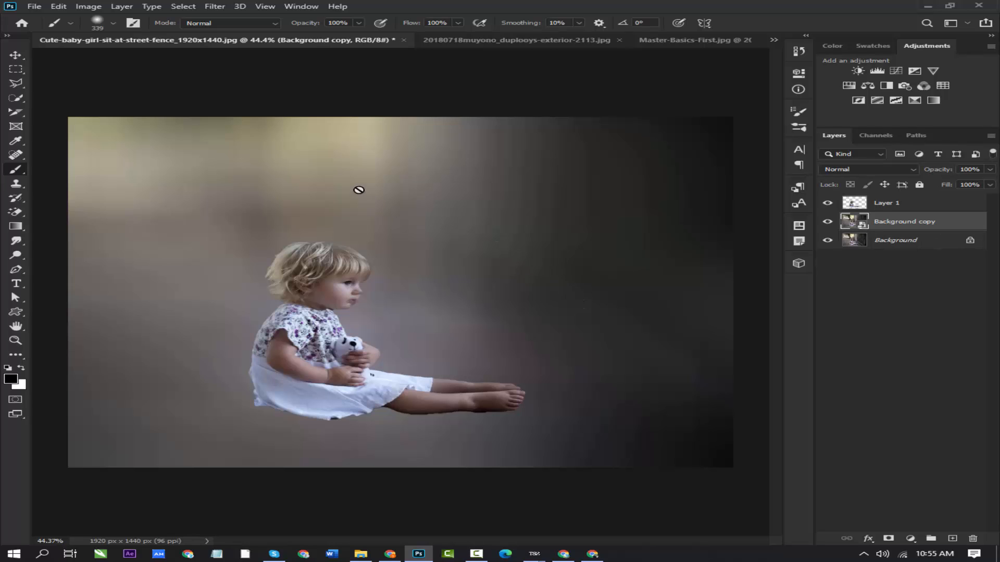
# - Add a Blur Gallery Field Blur to the Background copy layer and set its blur to 18 px
pyautogui.click(223, 8)
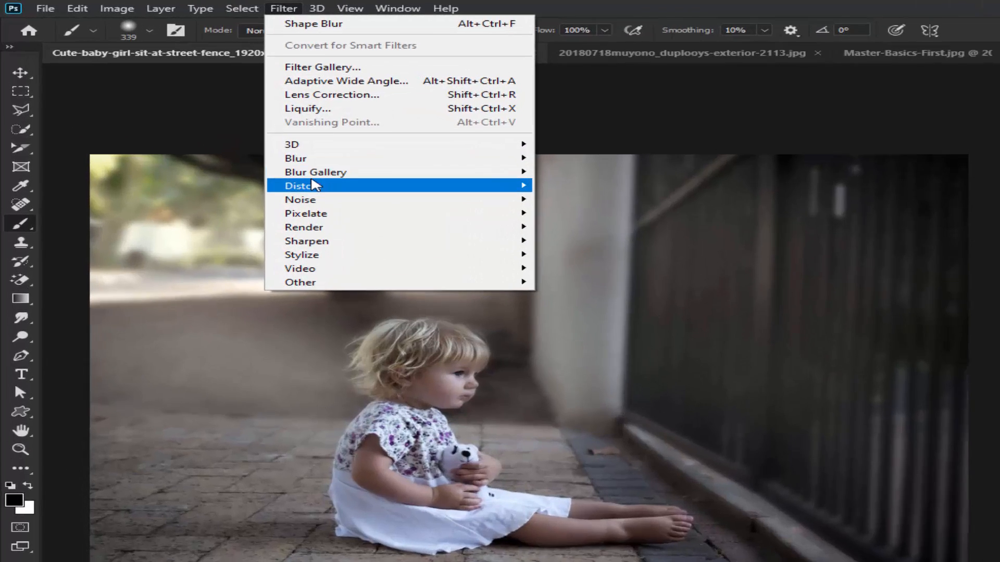
pyautogui.moveTo(234, 134)
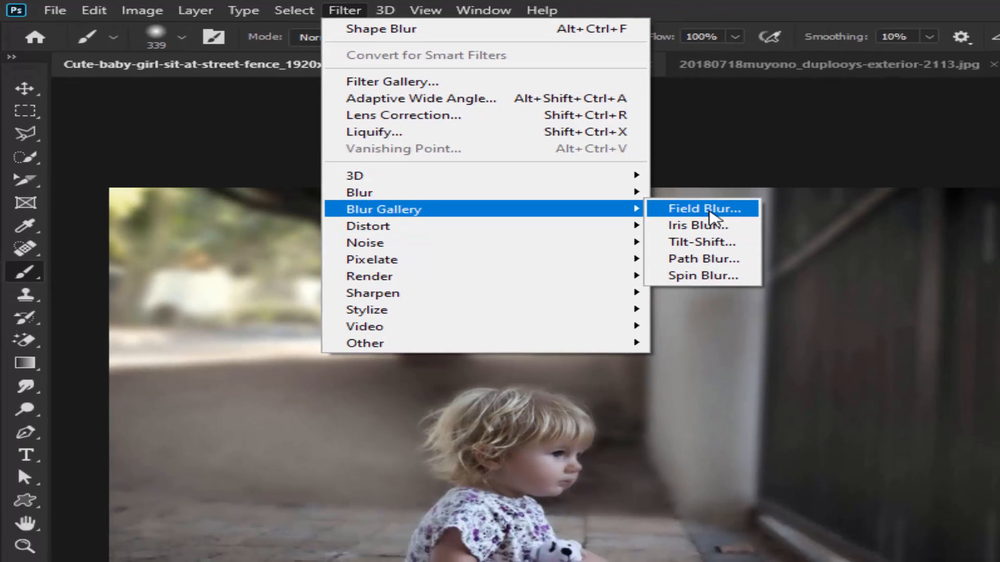
pyautogui.click(704, 209)
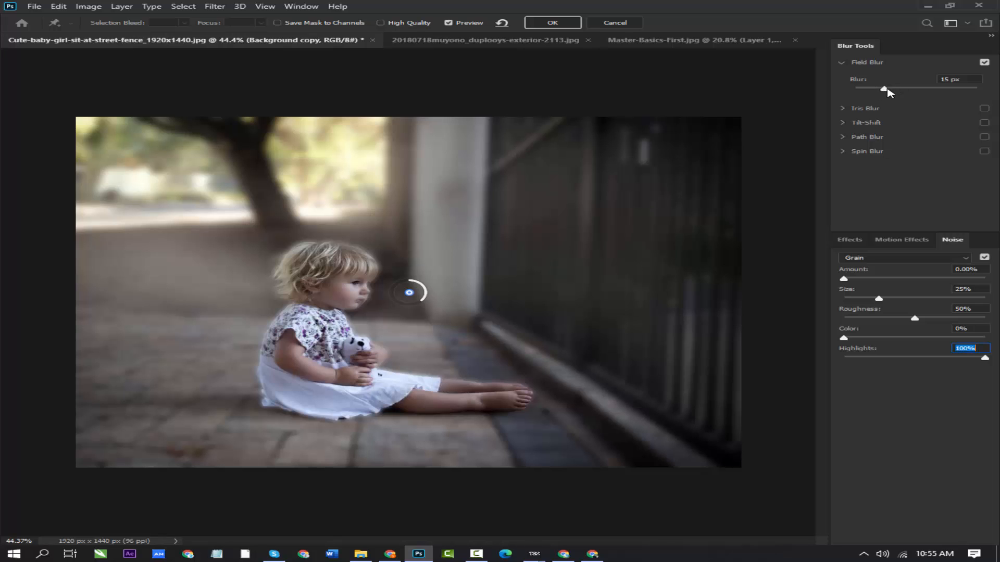
pyautogui.moveTo(887, 91)
pyautogui.mouseDown()
pyautogui.moveTo(899, 93)
pyautogui.moveTo(883, 89)
pyautogui.mouseUp()
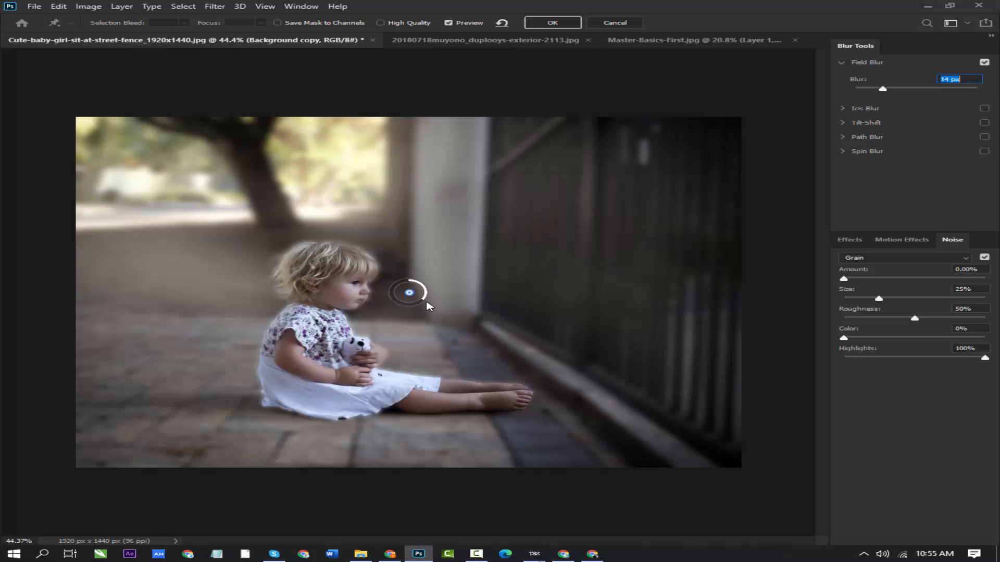
pyautogui.moveTo(421, 306)
pyautogui.mouseDown()
pyautogui.moveTo(402, 308)
pyautogui.moveTo(396, 297)
pyautogui.moveTo(411, 284)
pyautogui.moveTo(392, 286)
pyautogui.moveTo(411, 310)
pyautogui.moveTo(424, 294)
pyautogui.moveTo(426, 306)
pyautogui.moveTo(405, 307)
pyautogui.moveTo(417, 309)
pyautogui.mouseUp()
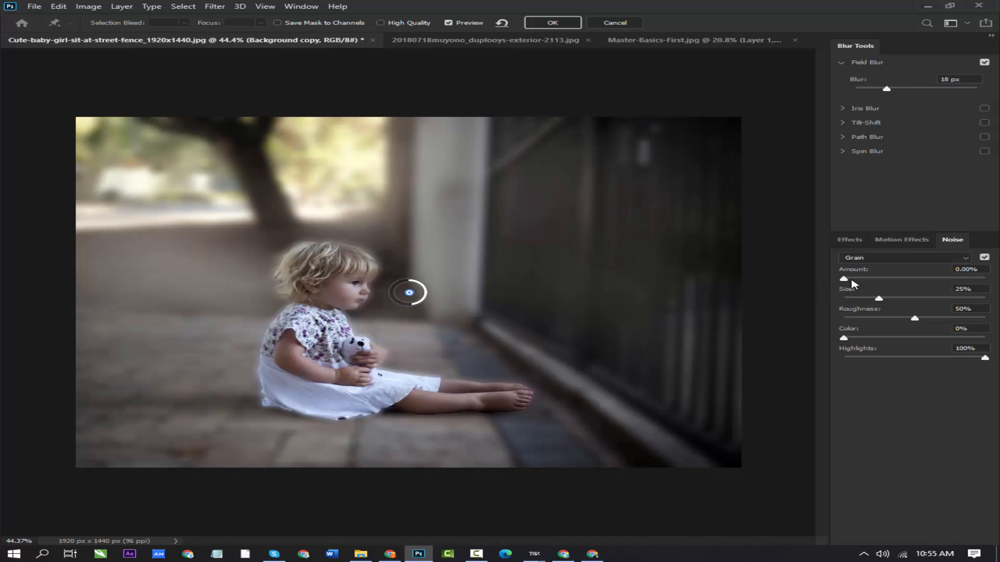
# - Set the grain noise to amount 18.23%, size 43%, roughness 7%, color 45% and highlights 87%
pyautogui.moveTo(852, 282); pyautogui.dragTo(908, 340)
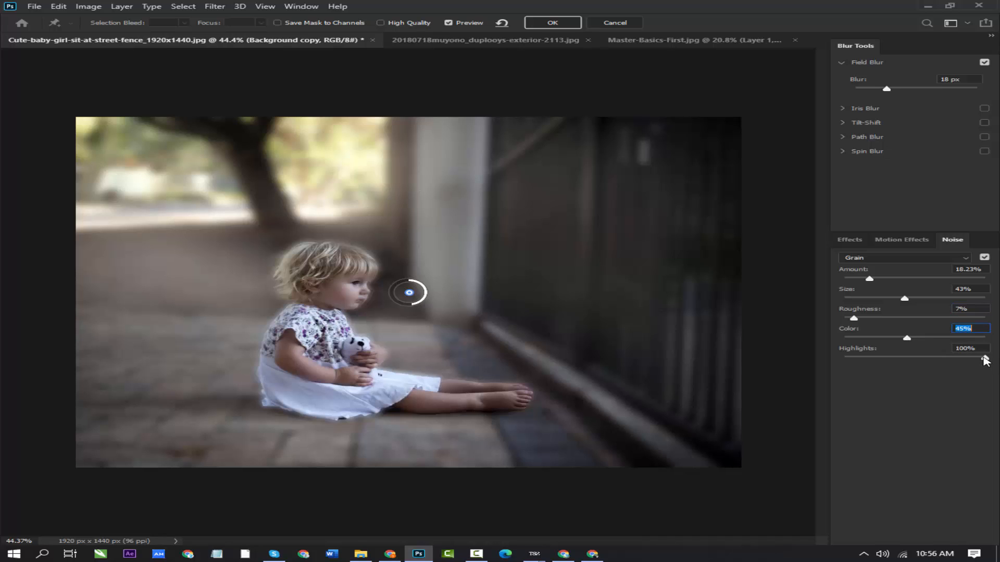
pyautogui.moveTo(984, 362)
pyautogui.mouseDown()
pyautogui.moveTo(864, 367)
pyautogui.moveTo(968, 362)
pyautogui.mouseUp()
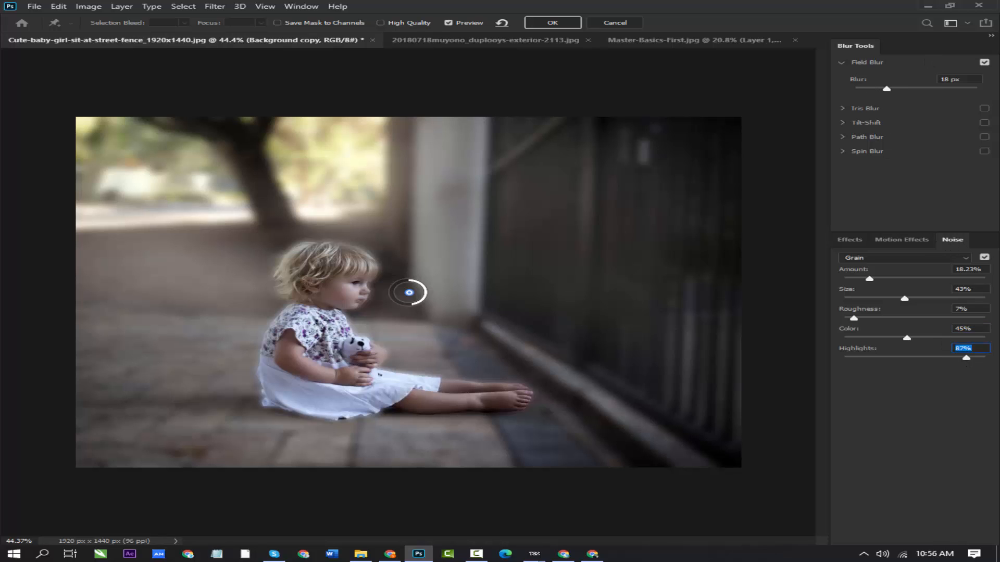
# - Replace the Field Blur with an Iris Blur of 227 px, shaped as a tall, tilted ellipse spanning the image height
pyautogui.click(984, 62)
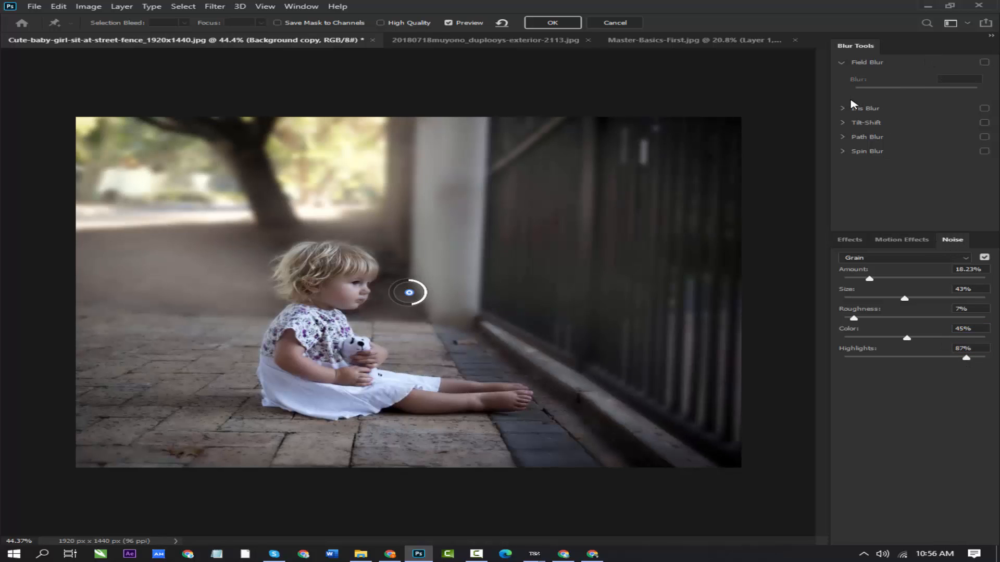
pyautogui.click(859, 108)
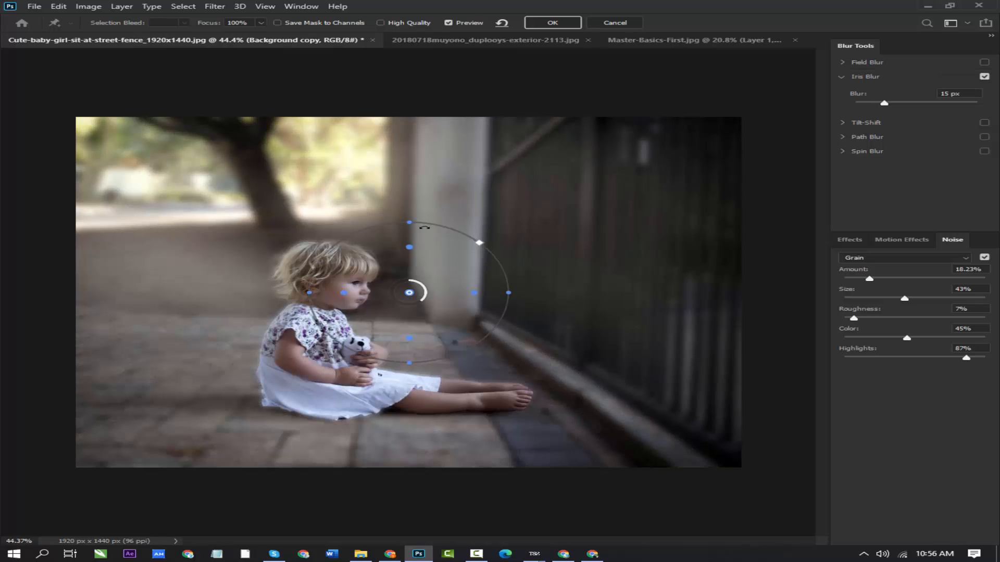
pyautogui.moveTo(424, 227); pyautogui.dragTo(379, 140)
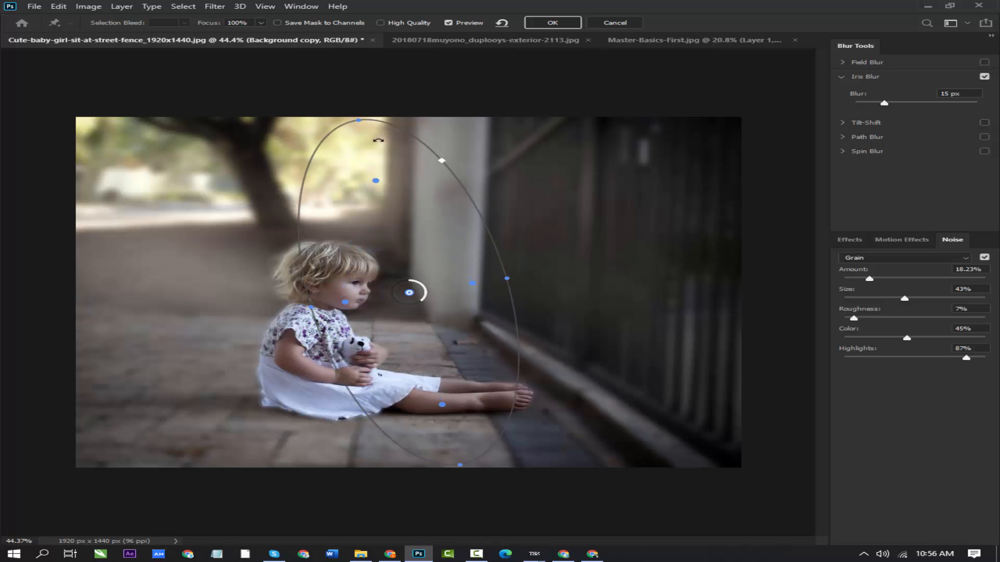
pyautogui.moveTo(424, 304); pyautogui.dragTo(390, 281)
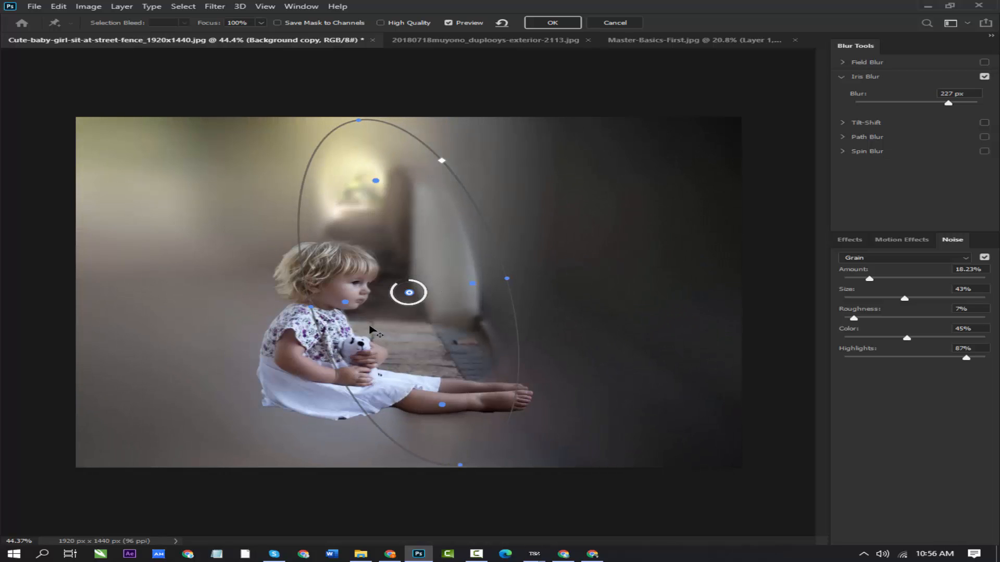
# - Move the iris ellipse over the child and rotate it so it extends along her outstretched legs
pyautogui.moveTo(338, 343); pyautogui.dragTo(316, 324)
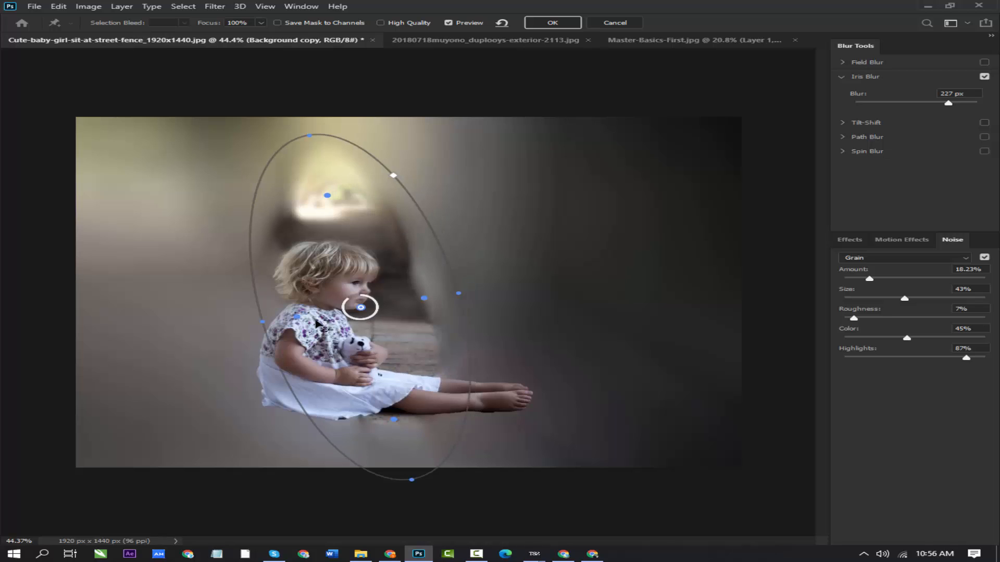
pyautogui.moveTo(307, 357); pyautogui.dragTo(278, 381)
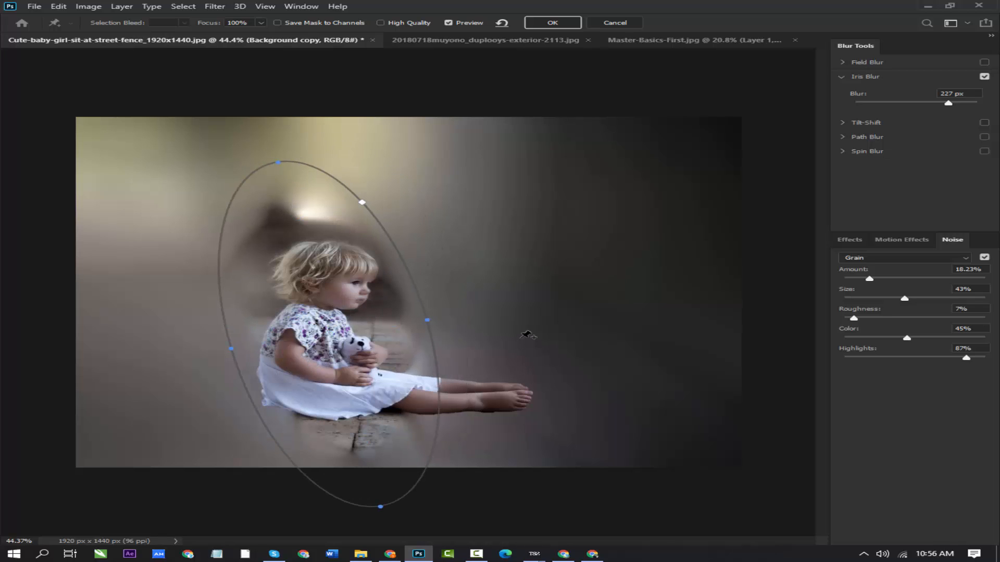
pyautogui.moveTo(461, 258); pyautogui.dragTo(472, 206)
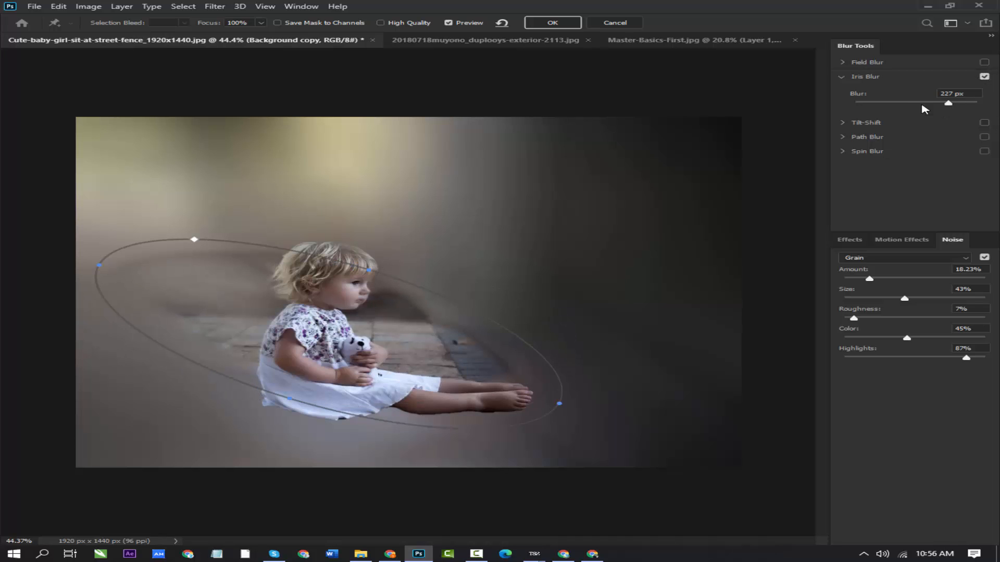
# - Reduce the Iris Blur to 30 px, and replace it with a Tilt-Shift blur
pyautogui.moveTo(924, 108); pyautogui.dragTo(901, 109)
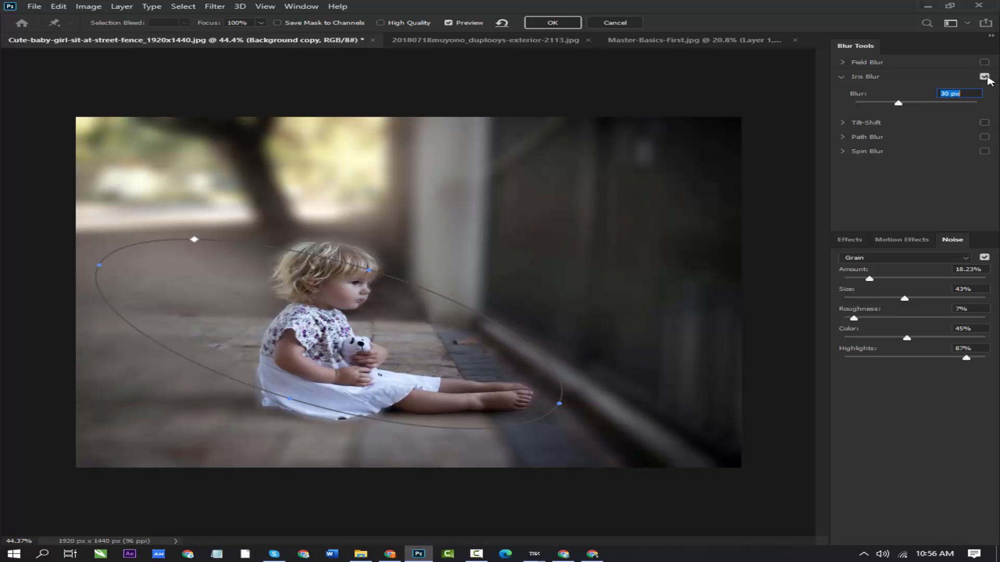
pyautogui.click(984, 77)
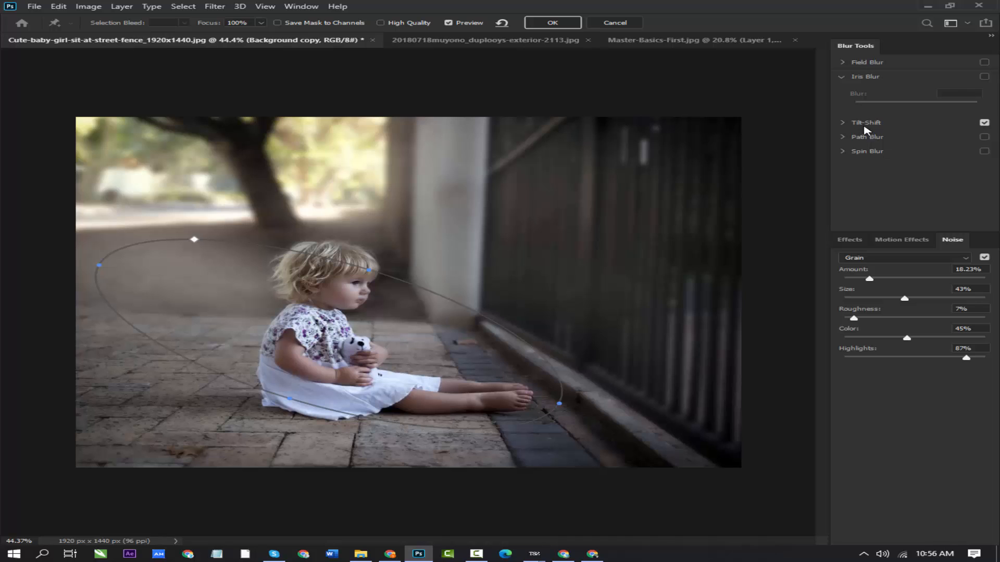
pyautogui.click(864, 125)
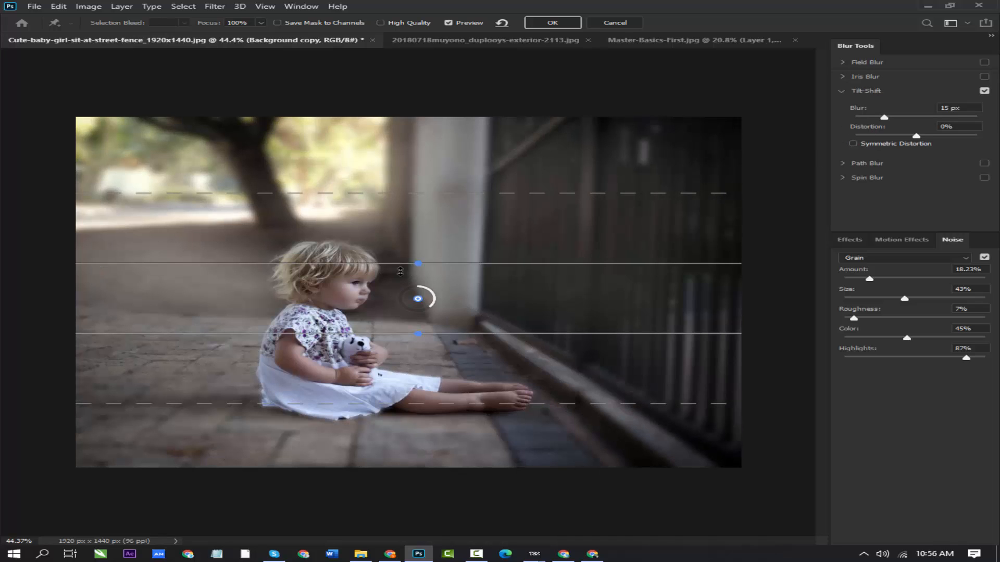
# - Centre the Tilt-Shift blur on the child's skirt and raise its upper transition line close to the image's top edge
pyautogui.moveTo(418, 299); pyautogui.dragTo(331, 398)
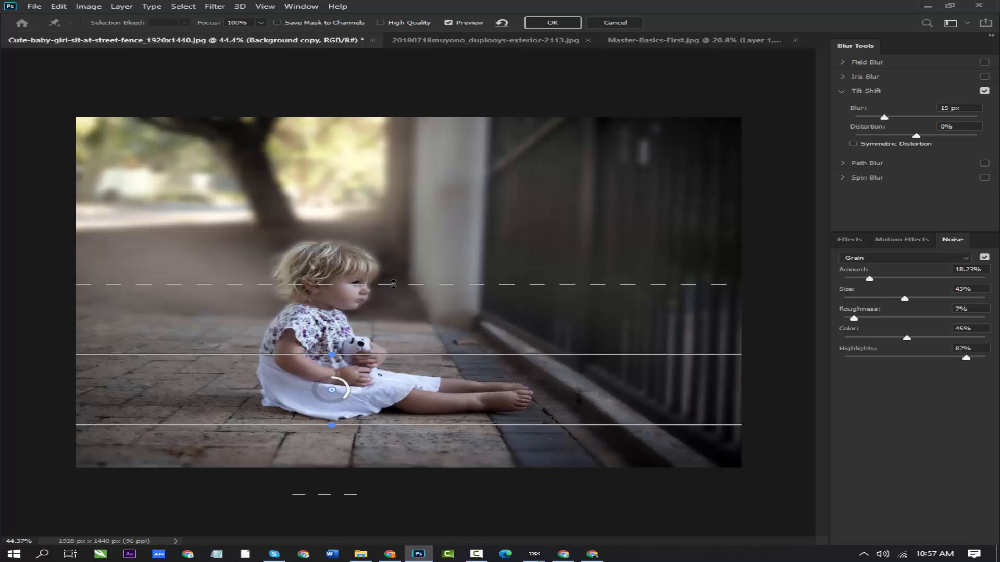
pyautogui.moveTo(393, 284); pyautogui.dragTo(393, 225)
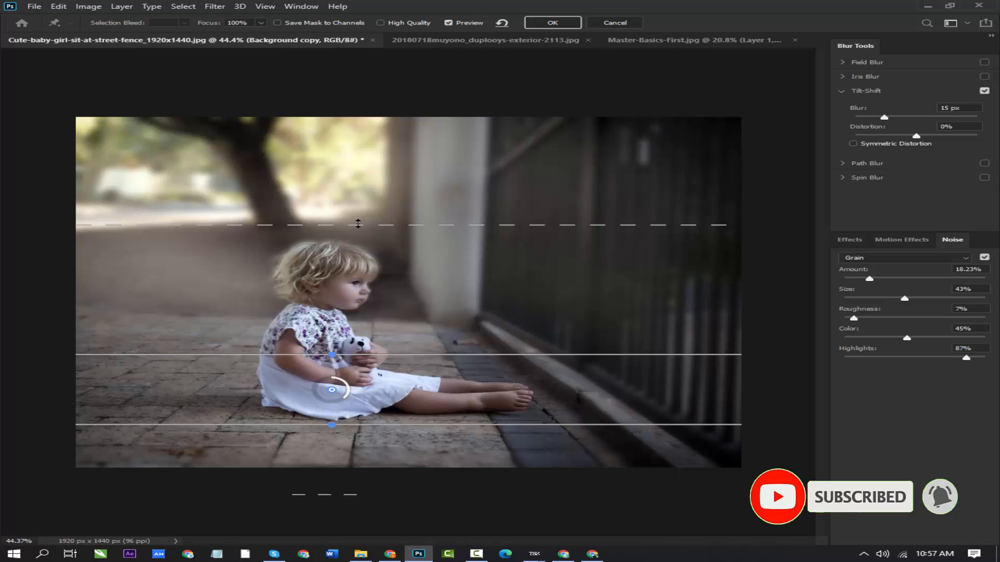
pyautogui.moveTo(358, 223); pyautogui.dragTo(382, 144)
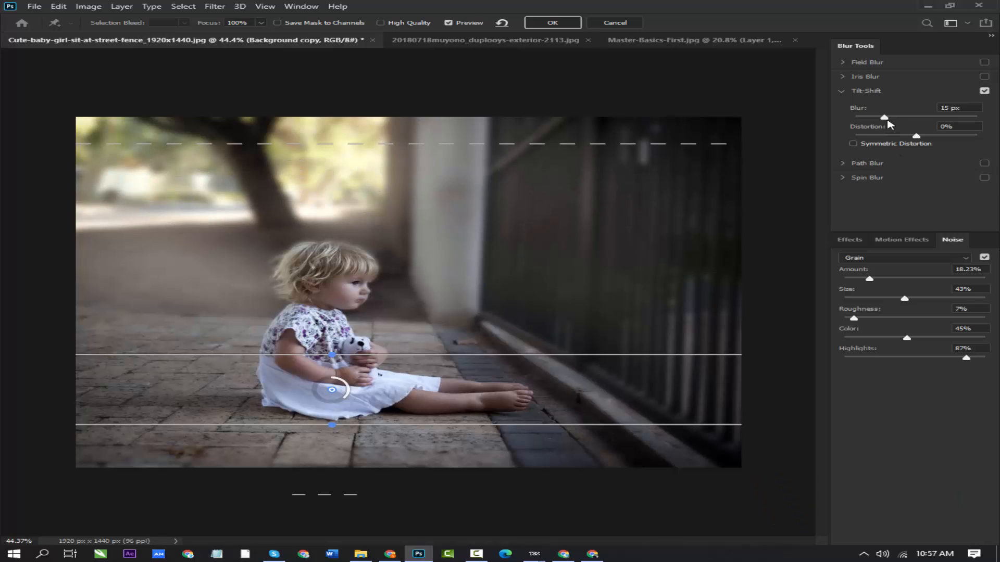
# - Try a 74 px Tilt-Shift blur with grain amount 11.60%, roughness 19% and highlights 69%, and discard all Blur Gallery changes
pyautogui.moveTo(886, 118); pyautogui.dragTo(914, 119)
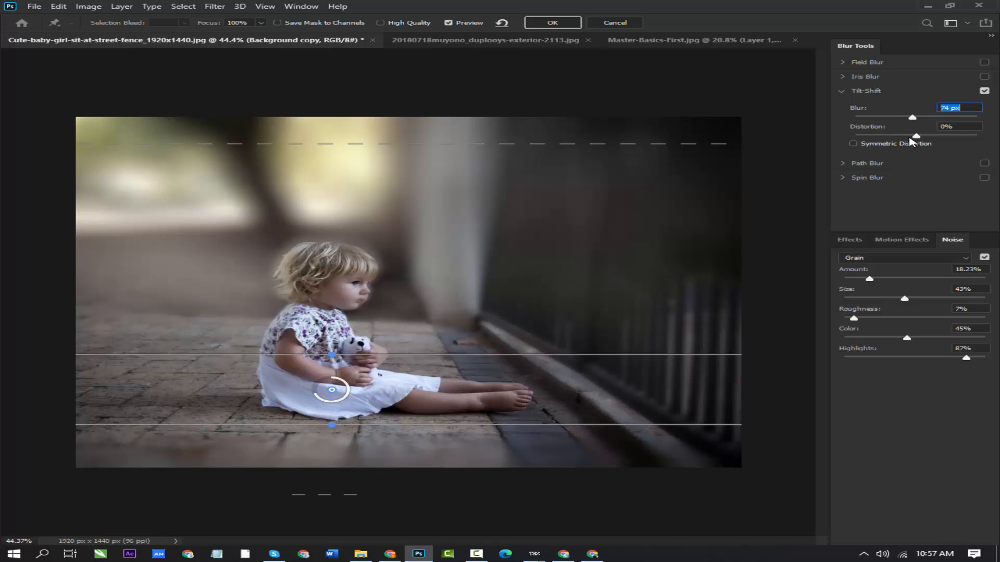
pyautogui.moveTo(869, 277)
pyautogui.mouseDown()
pyautogui.moveTo(924, 280)
pyautogui.moveTo(863, 284)
pyautogui.mouseUp()
pyautogui.moveTo(854, 319); pyautogui.dragTo(896, 323)
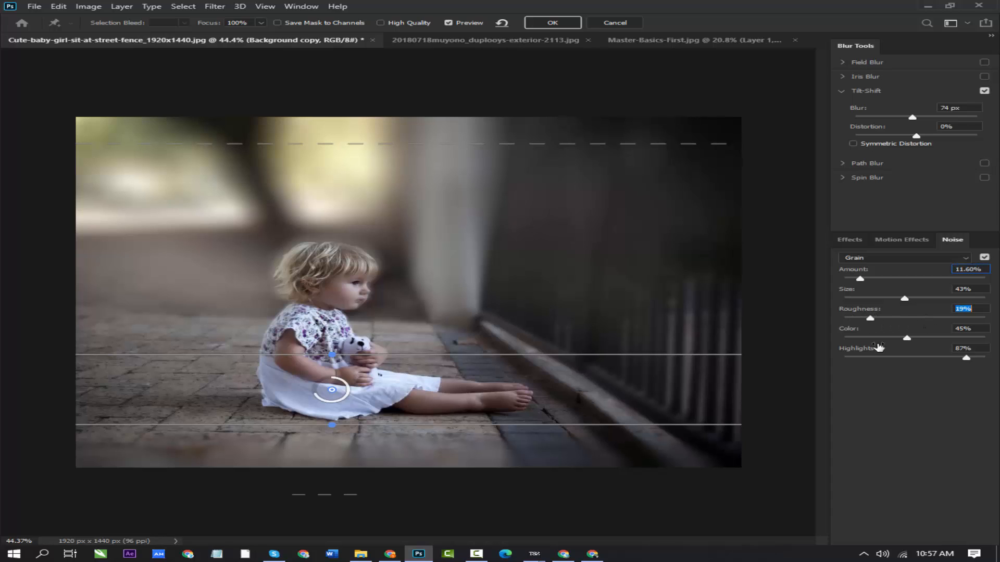
pyautogui.moveTo(968, 364); pyautogui.dragTo(944, 362)
pyautogui.click(984, 91)
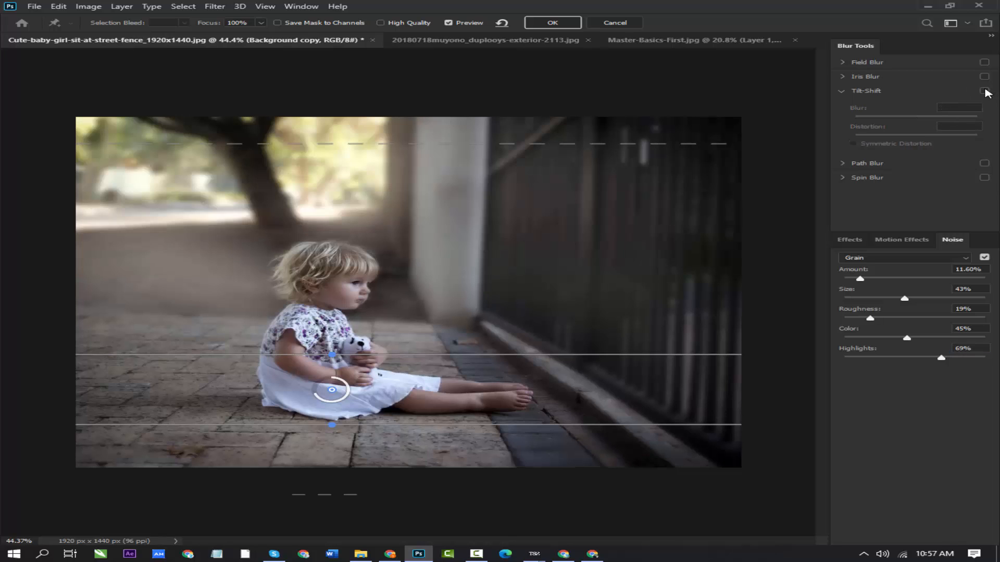
pyautogui.click(606, 23)
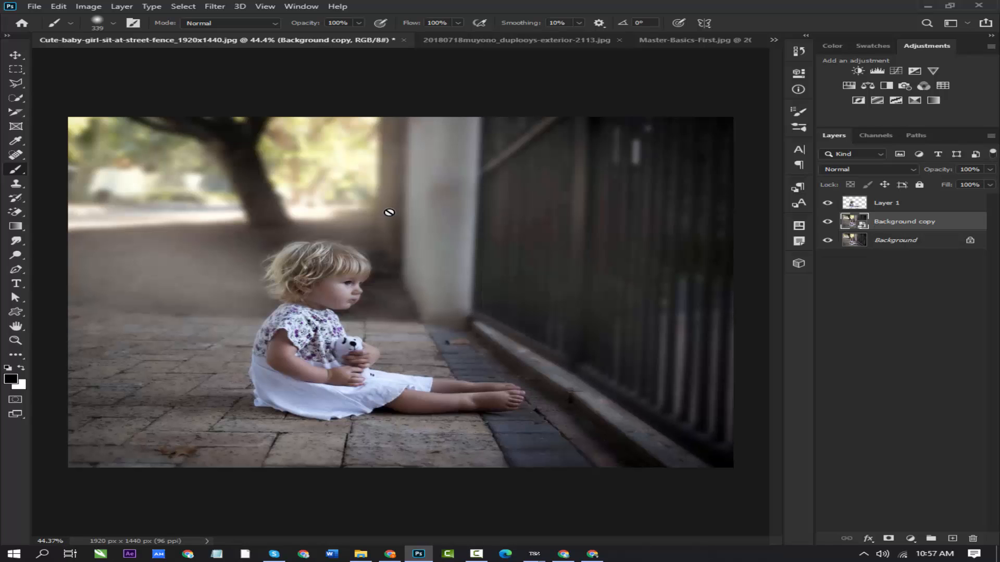
# - Apply a Pinch distortion of 100% to the Background copy layer and inspect it with Layer 1 temporarily hidden
pyautogui.click(225, 5)
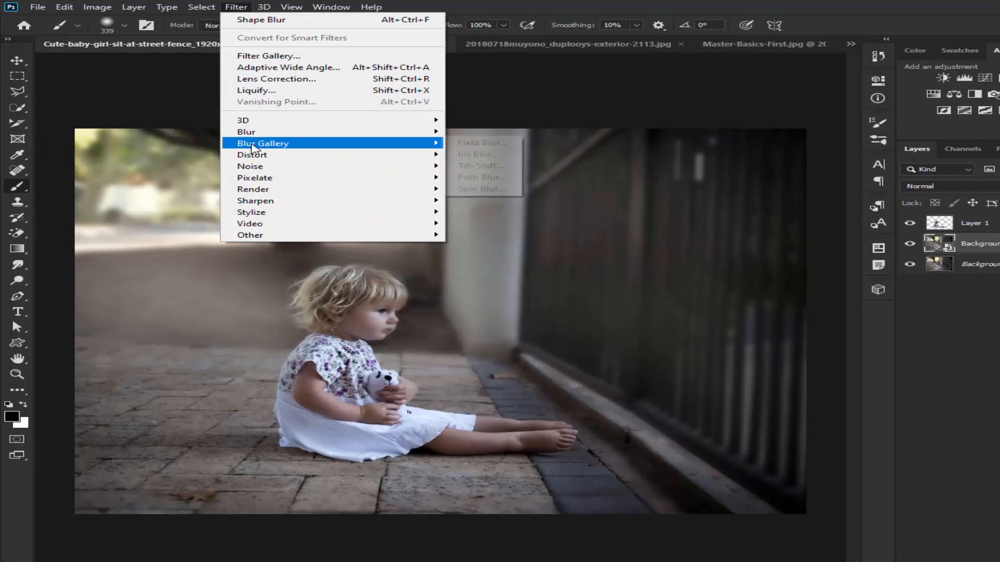
pyautogui.moveTo(229, 133)
pyautogui.moveTo(367, 225)
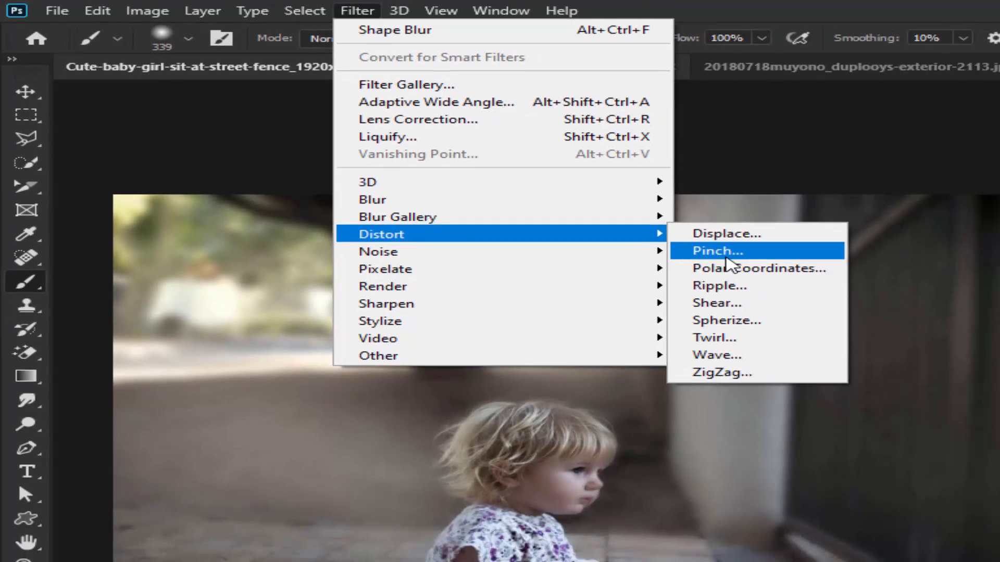
pyautogui.click(861, 301)
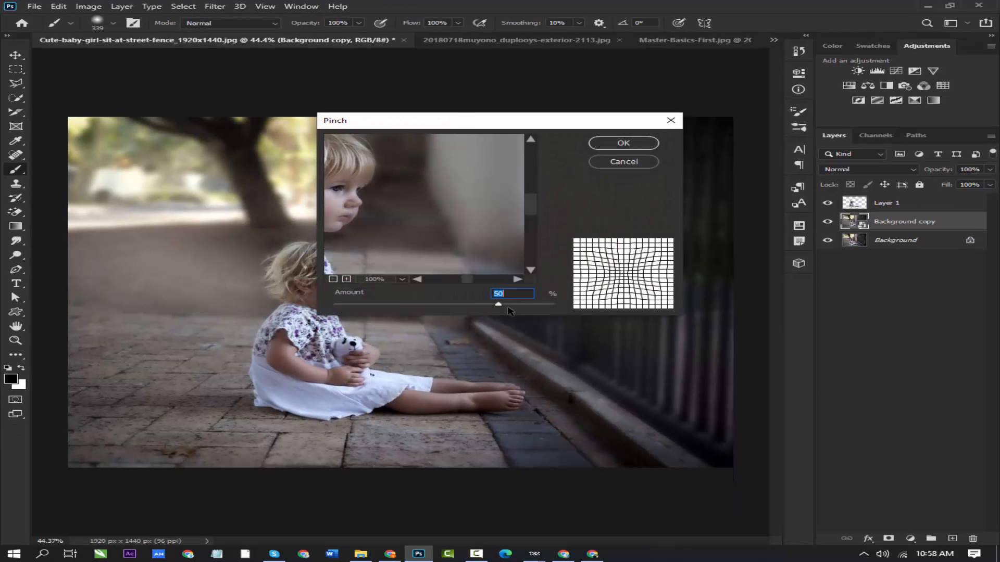
pyautogui.moveTo(500, 306); pyautogui.dragTo(534, 305)
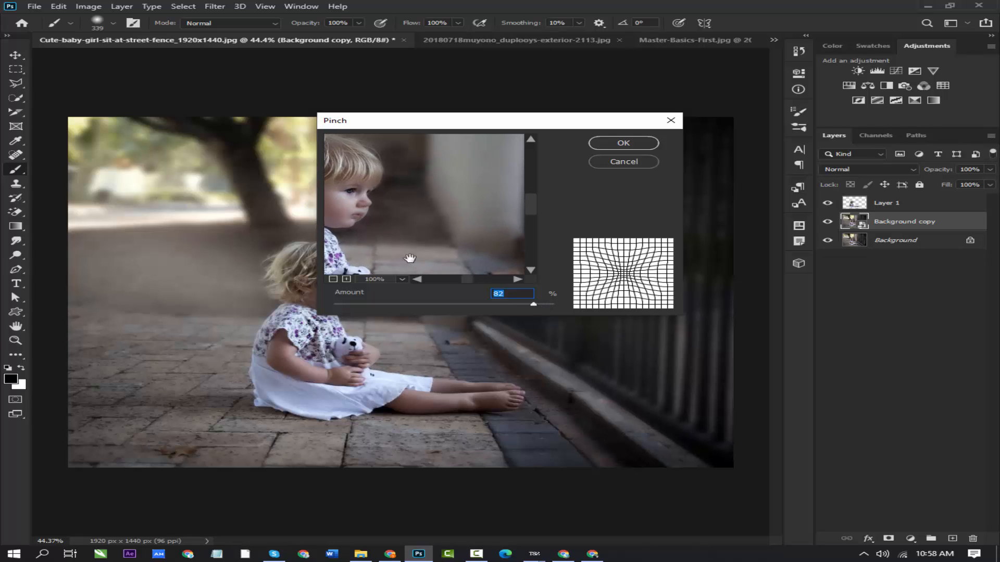
pyautogui.click(333, 279)
pyautogui.click(333, 279)
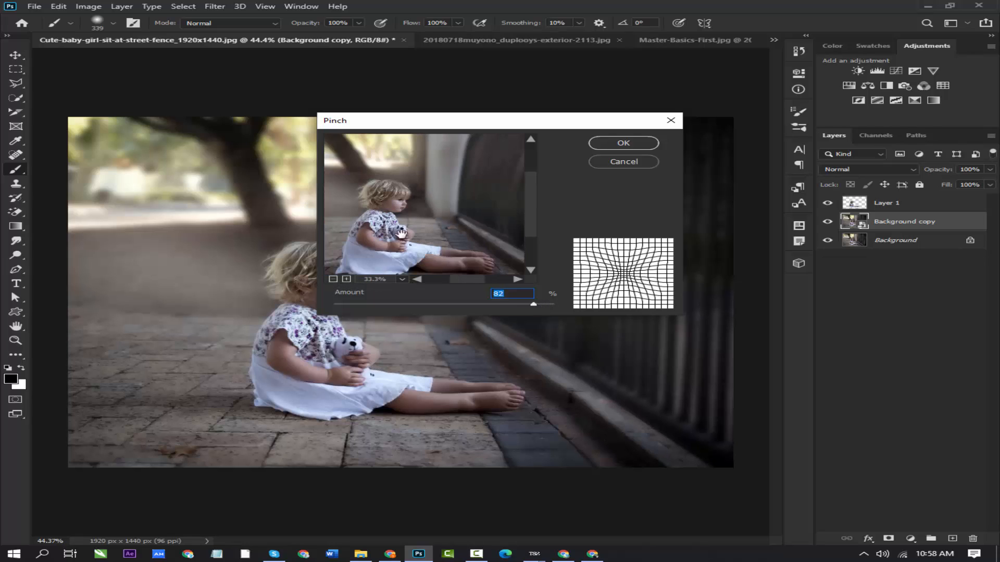
pyautogui.moveTo(400, 234); pyautogui.dragTo(431, 235)
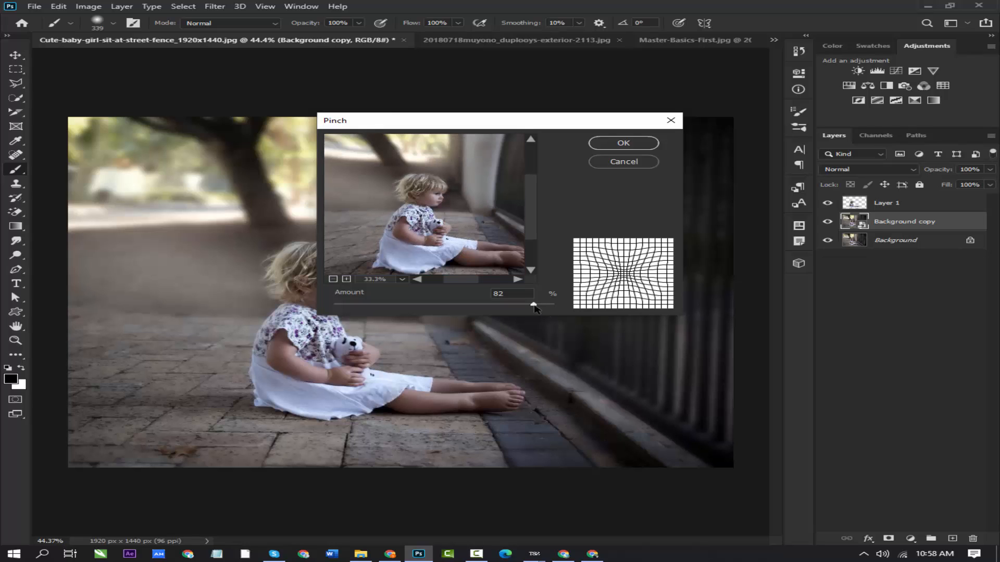
pyautogui.moveTo(534, 306)
pyautogui.mouseDown()
pyautogui.moveTo(339, 302)
pyautogui.moveTo(553, 304)
pyautogui.mouseUp()
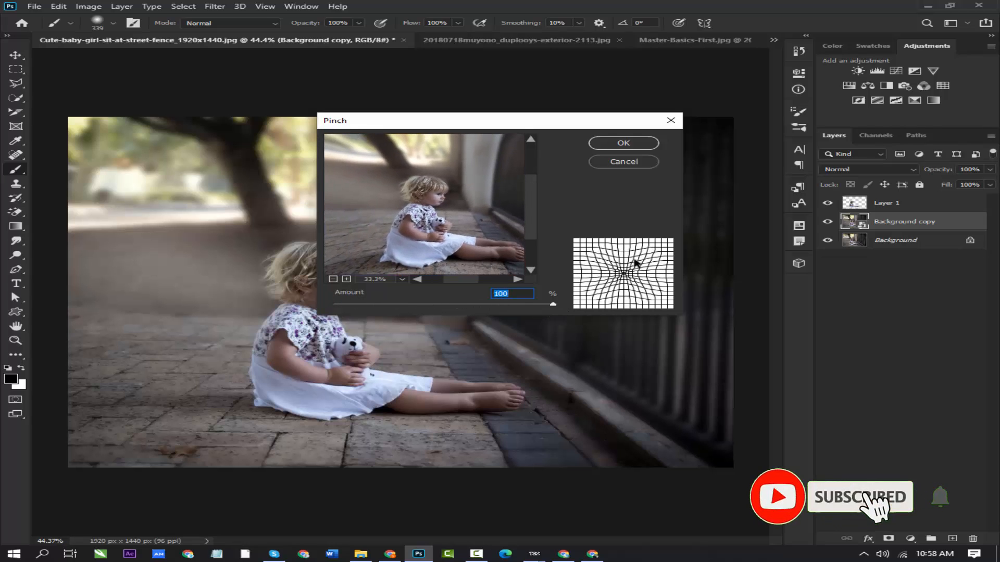
pyautogui.click(642, 143)
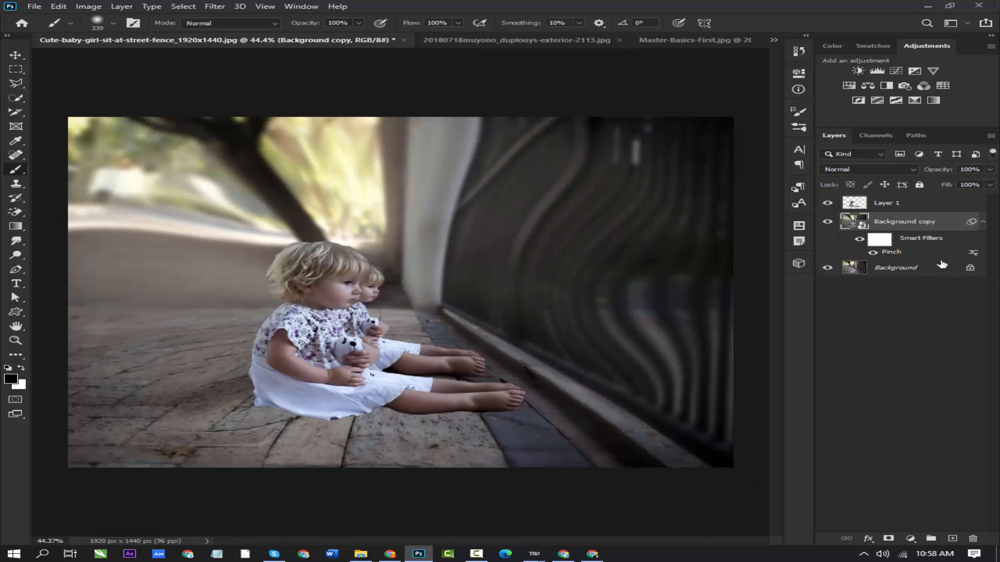
pyautogui.click(829, 203)
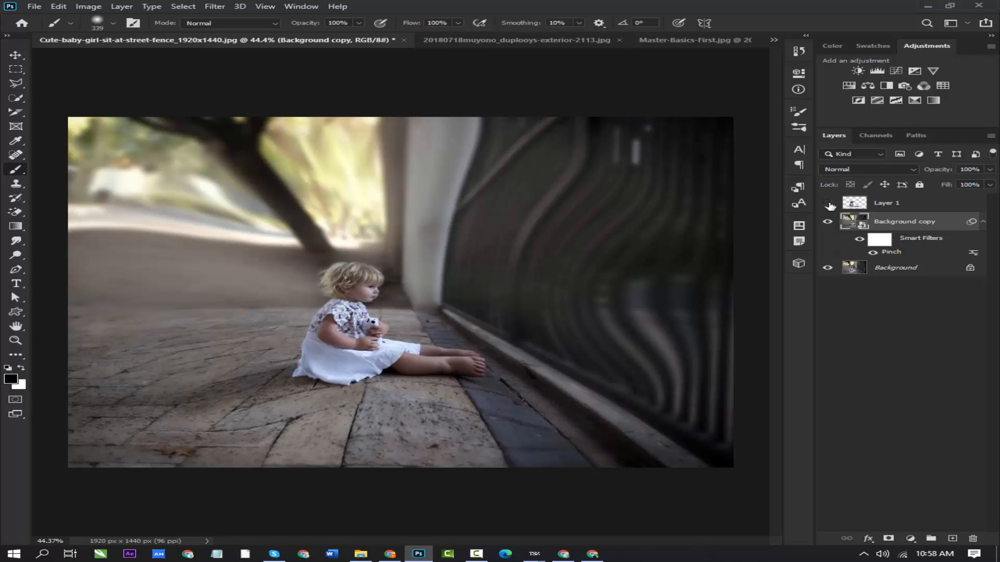
pyautogui.click(829, 203)
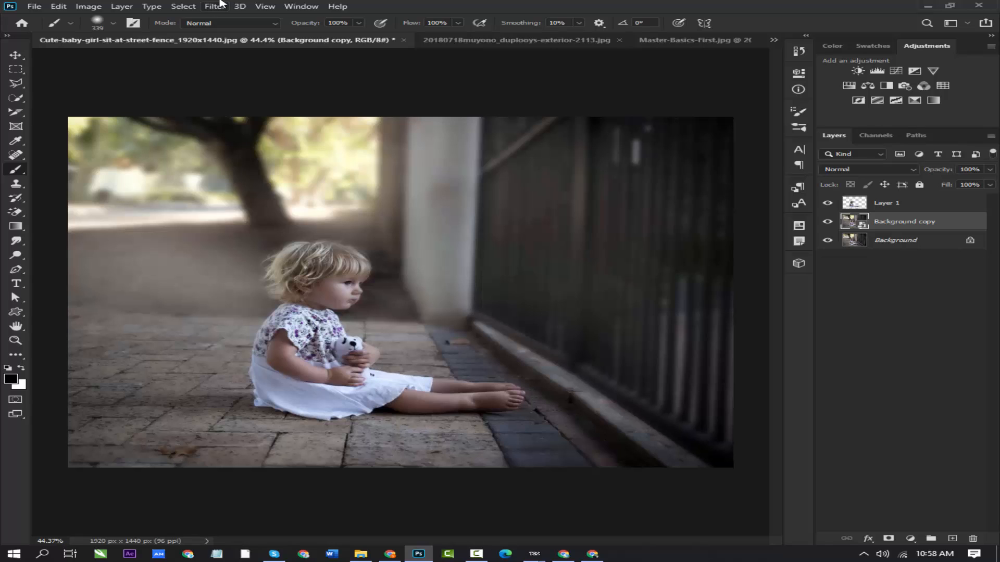
# - Apply a Medium-size Ripple distortion of 502% to the Background copy layer, and undo it
pyautogui.click(221, 5)
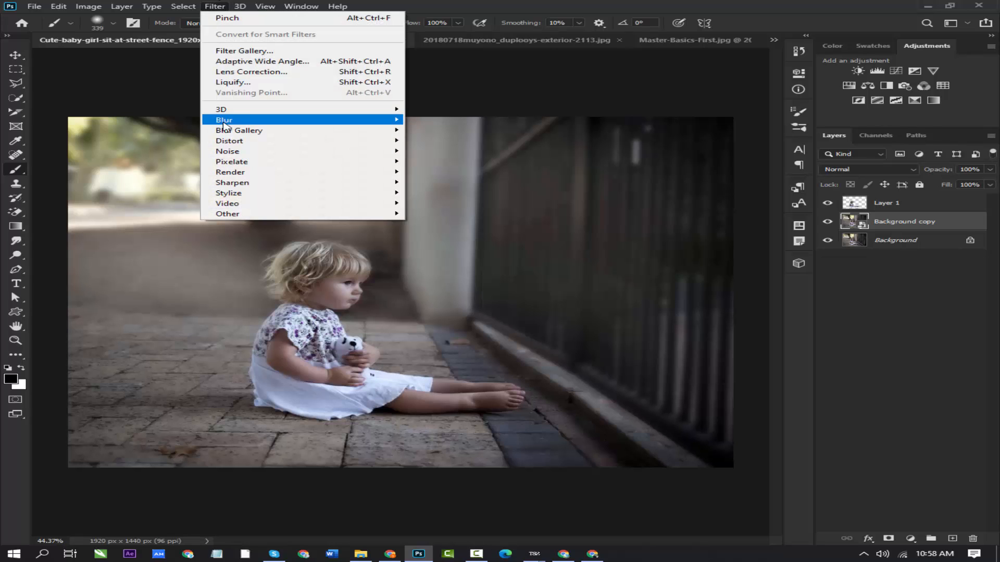
pyautogui.moveTo(235, 140)
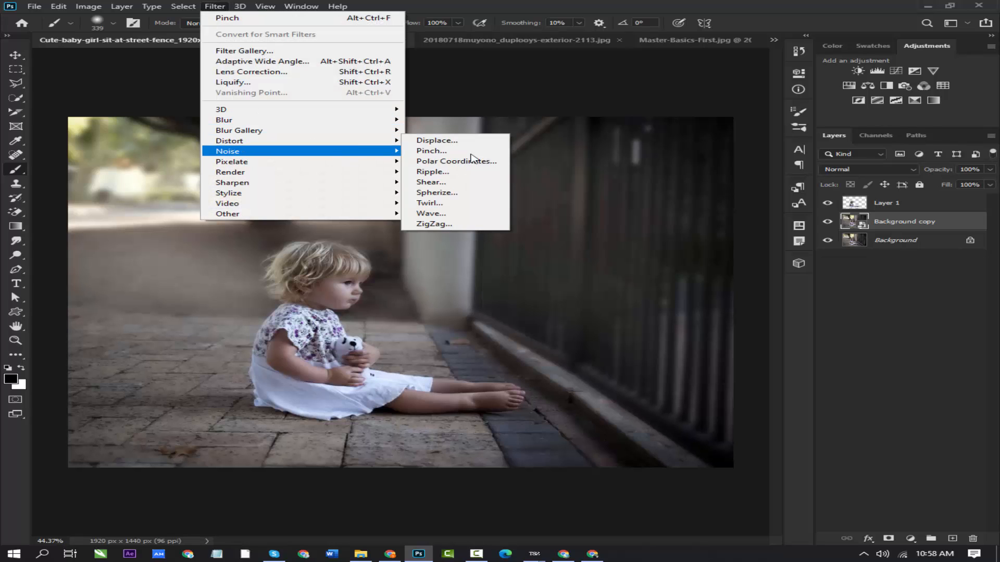
pyautogui.click(431, 172)
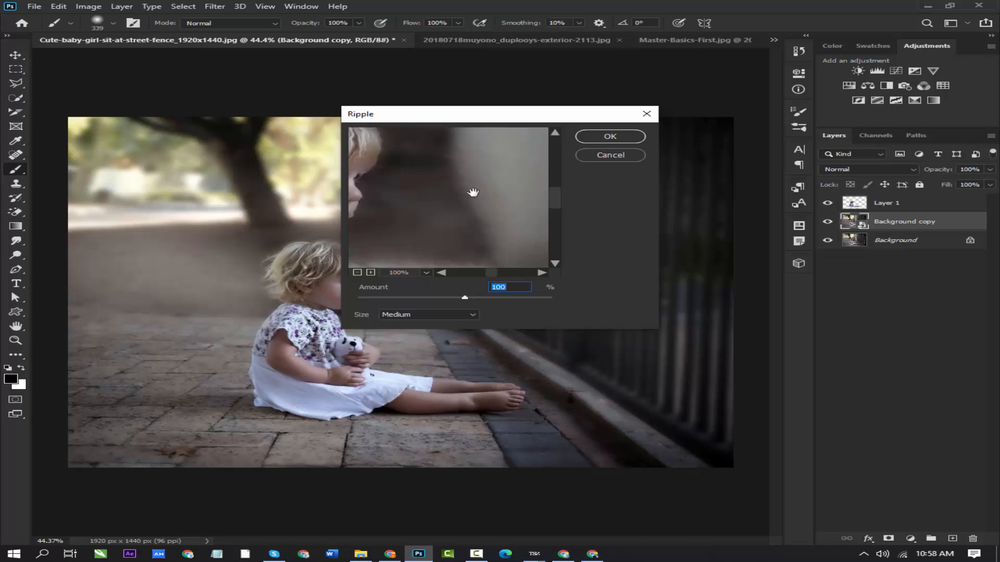
pyautogui.moveTo(469, 220)
pyautogui.mouseDown()
pyautogui.moveTo(486, 214)
pyautogui.moveTo(483, 205)
pyautogui.mouseUp()
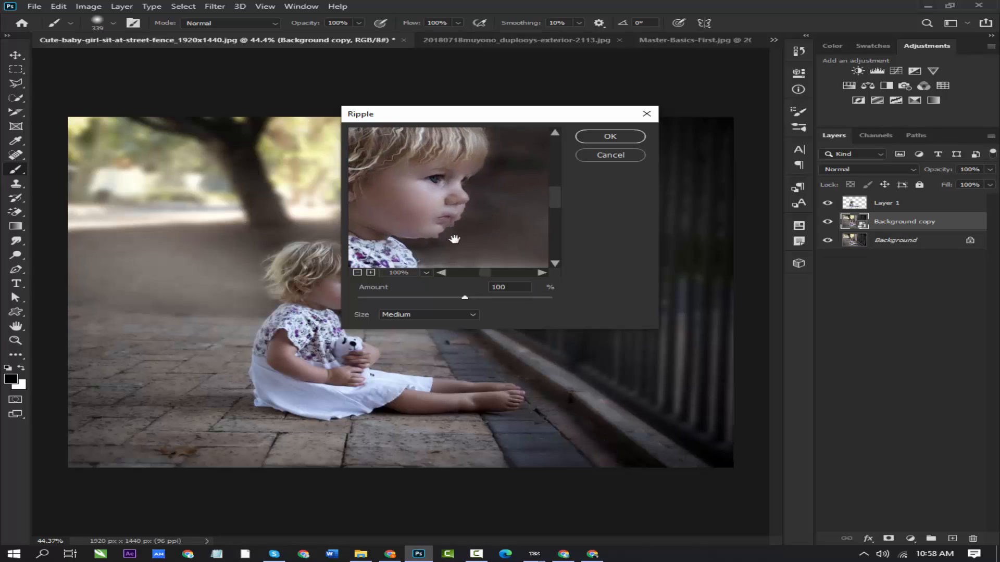
pyautogui.moveTo(465, 298); pyautogui.dragTo(499, 300)
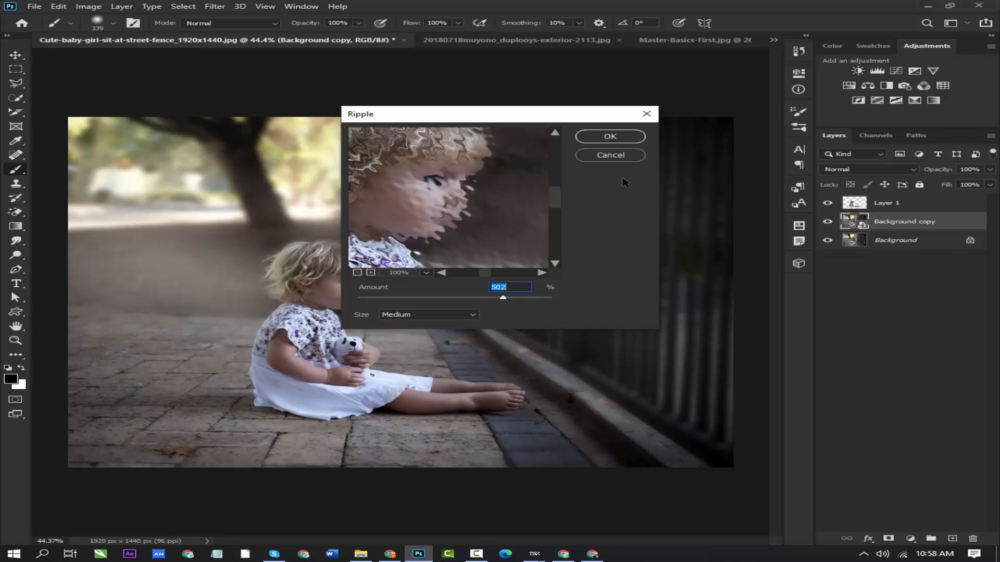
pyautogui.click(610, 137)
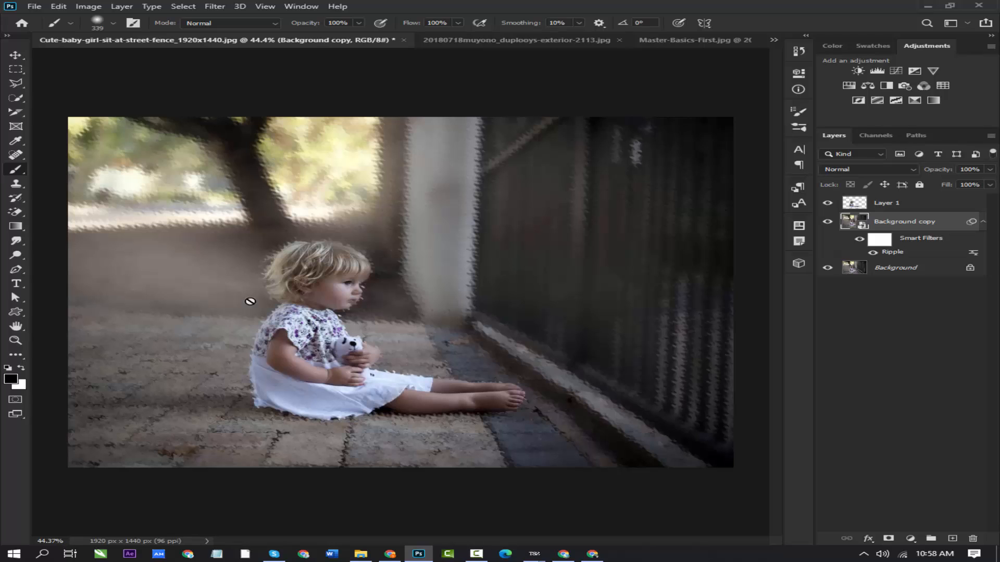
pyautogui.hotkey('ctrl', 'z')
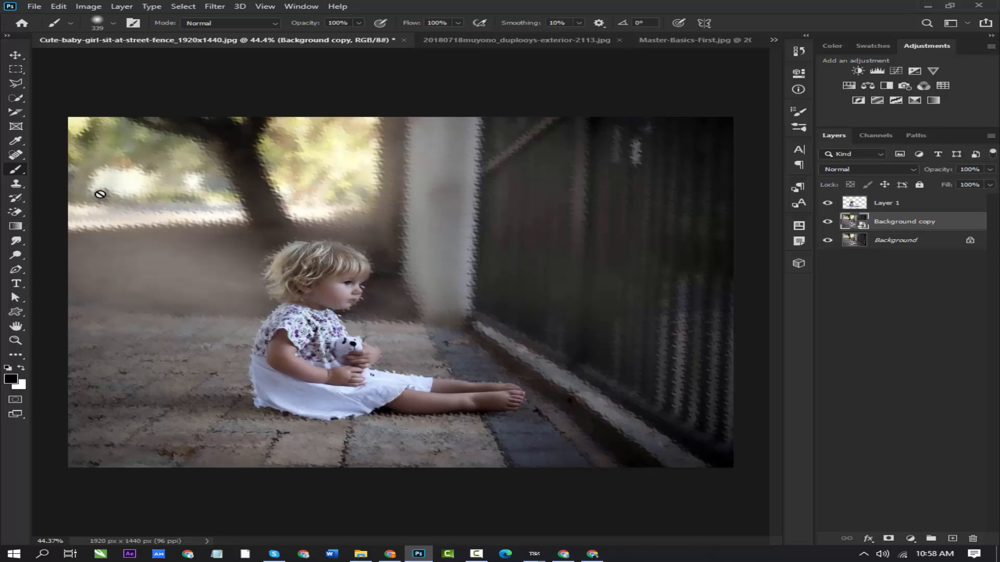
# - Start a Wave distortion on the Background copy layer with a minimum wavelength of 436 and a maximum of 437
pyautogui.click(214, 6)
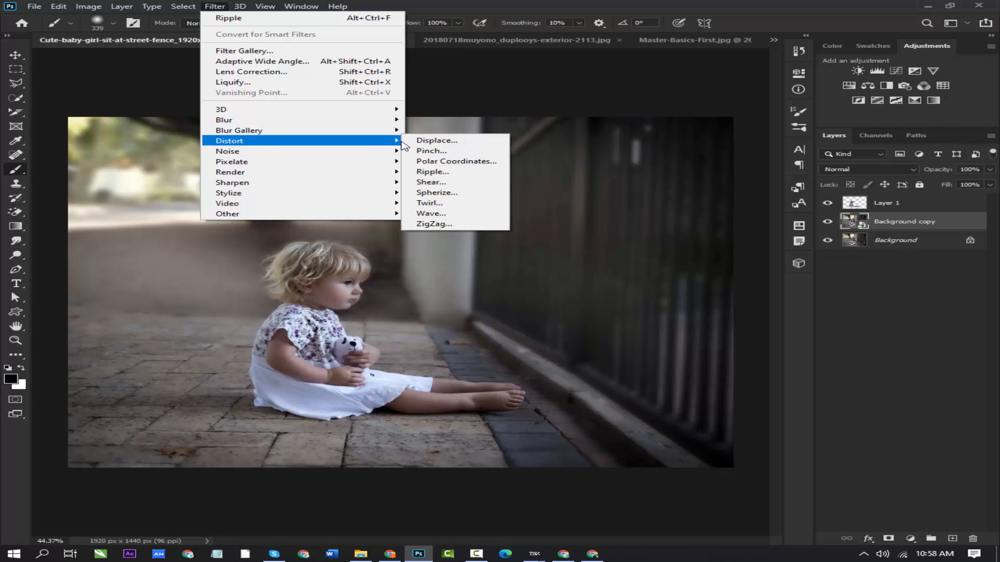
pyautogui.moveTo(393, 141)
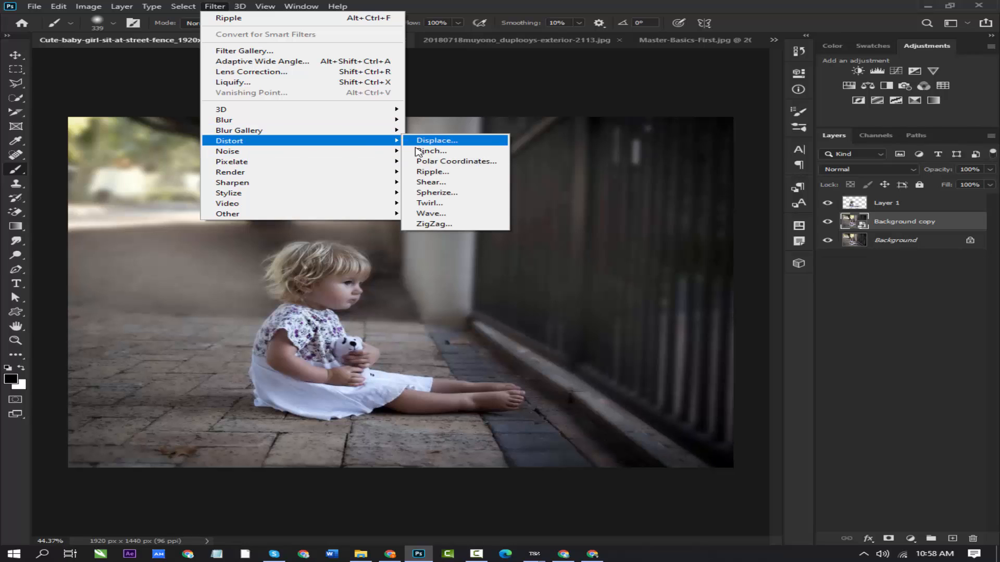
pyautogui.click(437, 215)
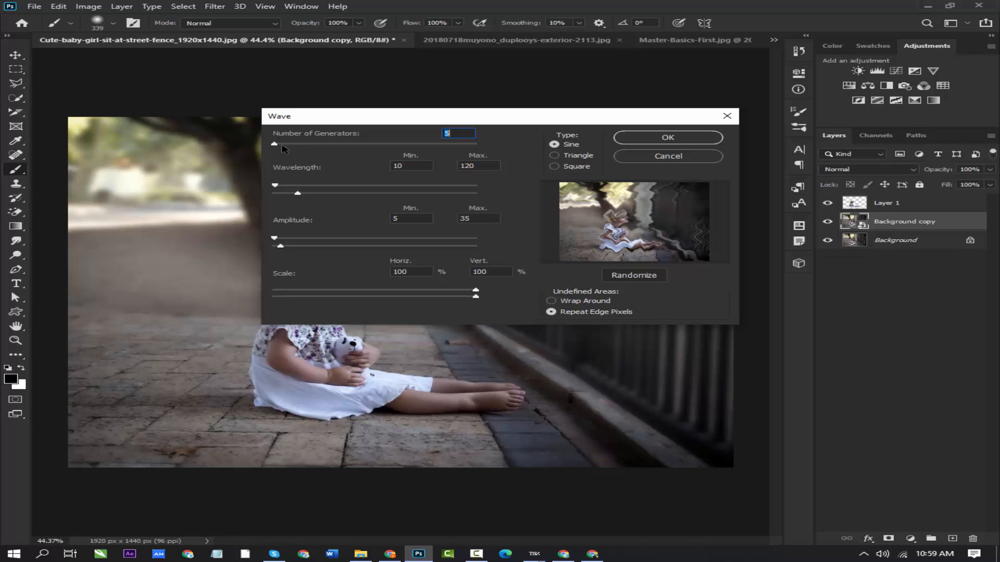
pyautogui.moveTo(280, 148)
pyautogui.mouseDown()
pyautogui.moveTo(291, 150)
pyautogui.moveTo(278, 148)
pyautogui.mouseUp()
pyautogui.moveTo(279, 188)
pyautogui.mouseDown()
pyautogui.moveTo(349, 191)
pyautogui.moveTo(266, 201)
pyautogui.mouseUp()
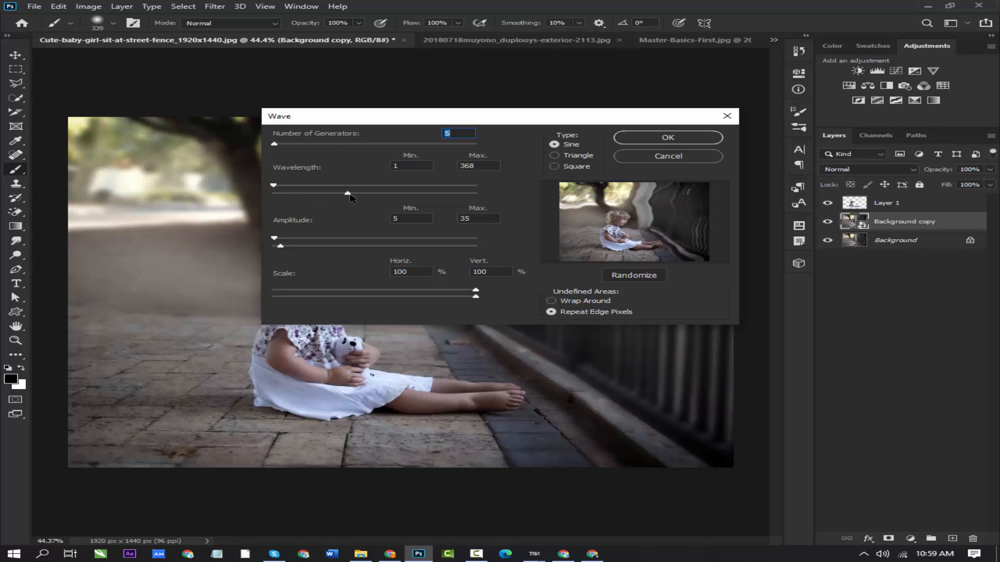
pyautogui.moveTo(350, 198)
pyautogui.mouseDown()
pyautogui.moveTo(323, 192)
pyautogui.moveTo(363, 193)
pyautogui.mouseUp()
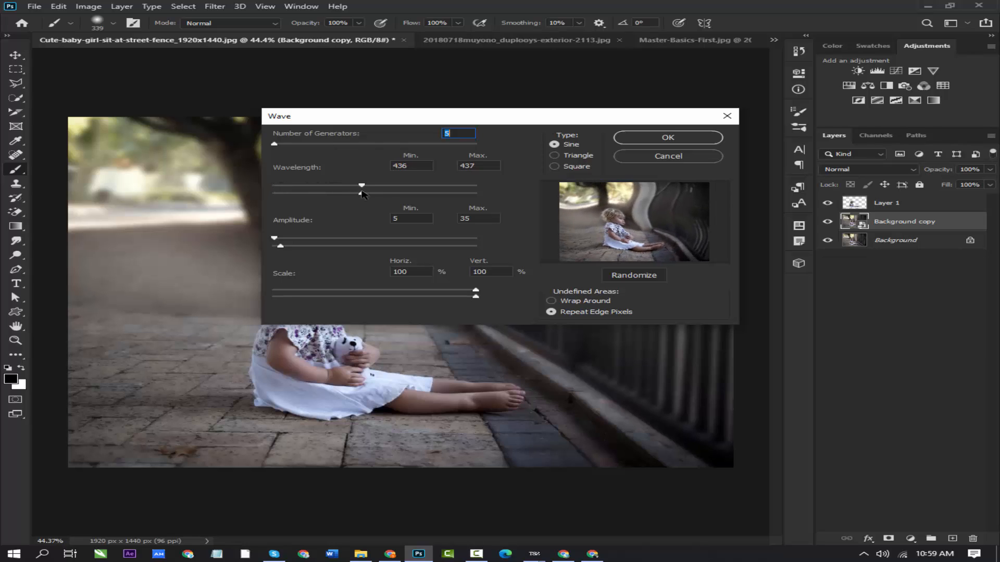
# - Set the Wave filter to 32 generators, amplitude 1 to 25, and scale 76% horizontal and 65% vertical
pyautogui.click(279, 145)
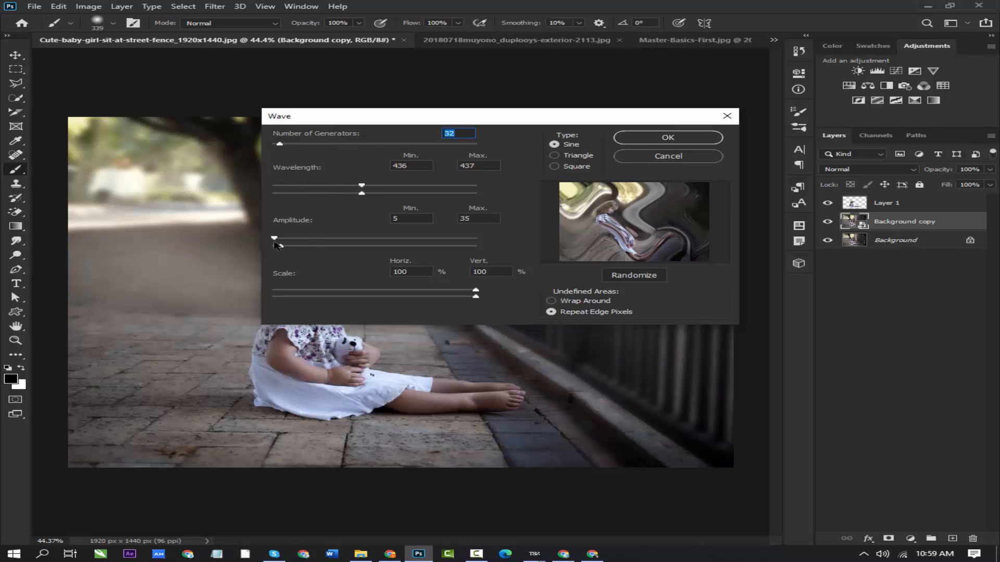
pyautogui.moveTo(276, 237)
pyautogui.mouseDown()
pyautogui.moveTo(288, 236)
pyautogui.moveTo(272, 235)
pyautogui.moveTo(279, 248)
pyautogui.mouseUp()
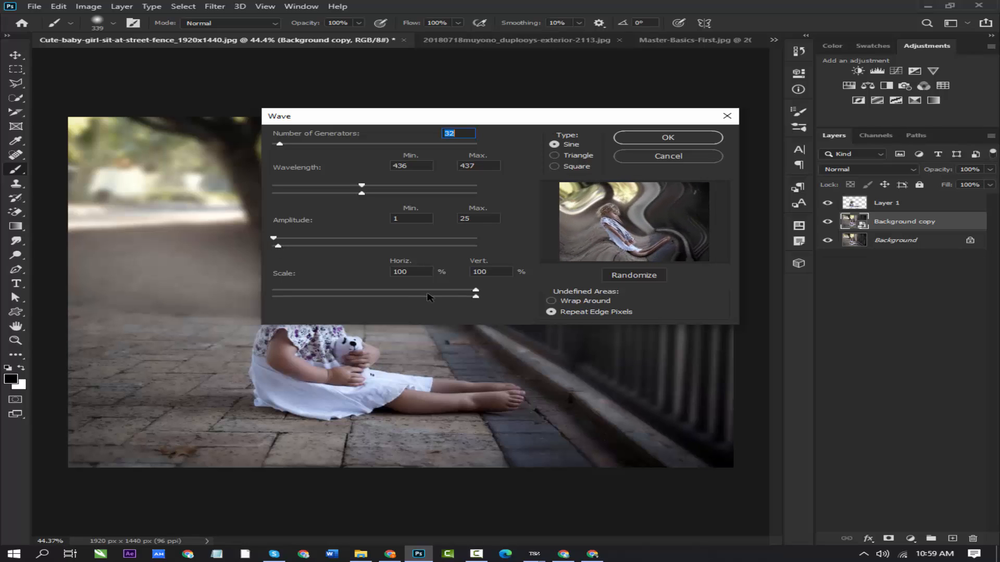
pyautogui.moveTo(476, 293); pyautogui.dragTo(404, 297)
pyautogui.click(552, 302)
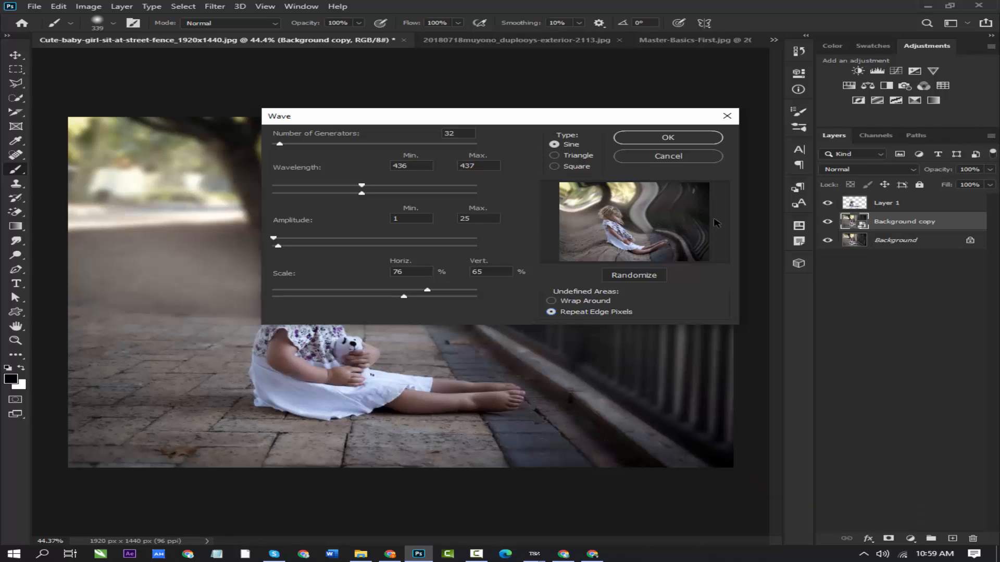
# - Apply the configured Wave distortion to the Background copy layer, and undo it
pyautogui.click(668, 138)
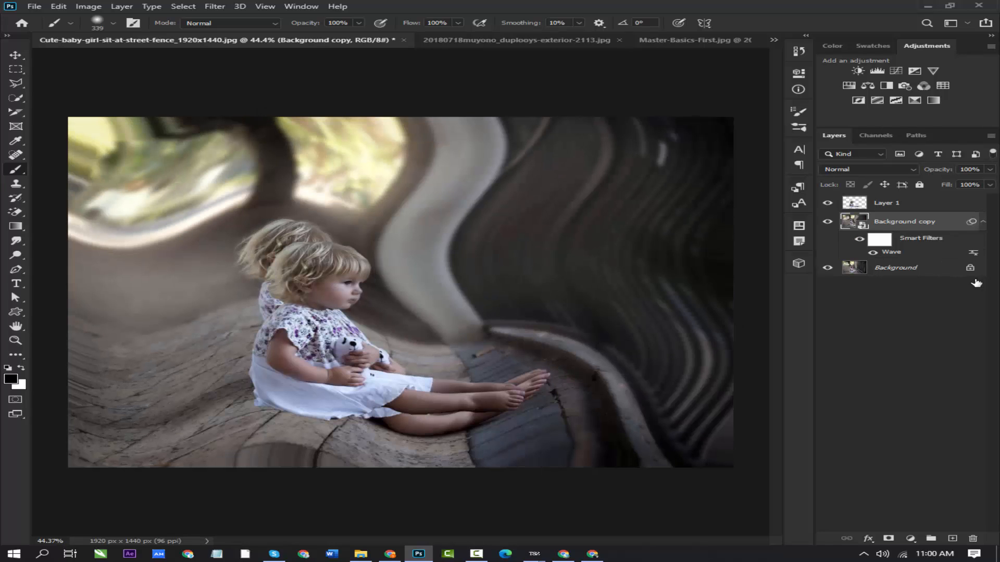
pyautogui.hotkey('ctrl', 'z')
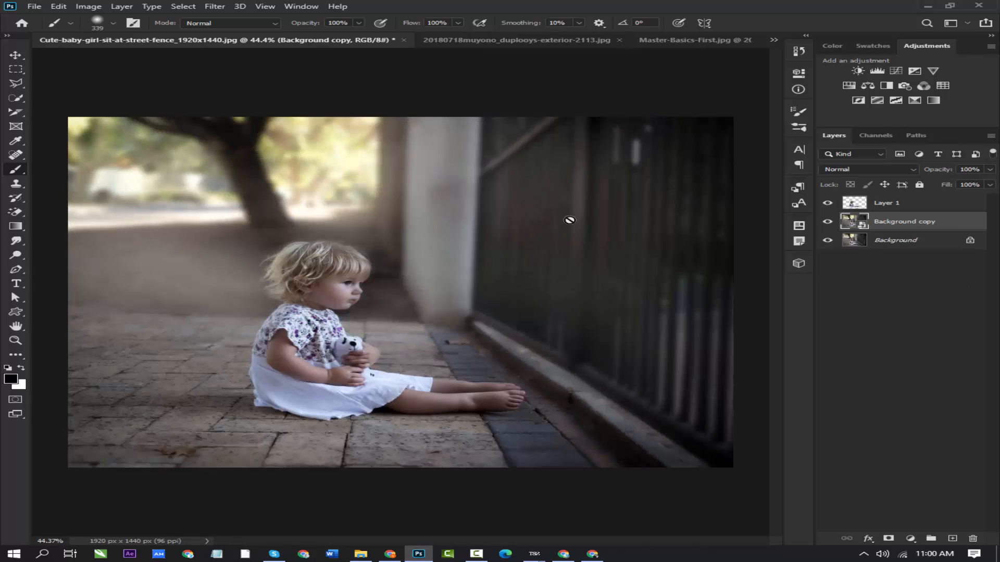
# - Try Add Noise on the Background copy layer with a 5.82% amount, Gaussian distribution and Monochromatic noise, check the face in the preview, and cancel
pyautogui.click(215, 7)
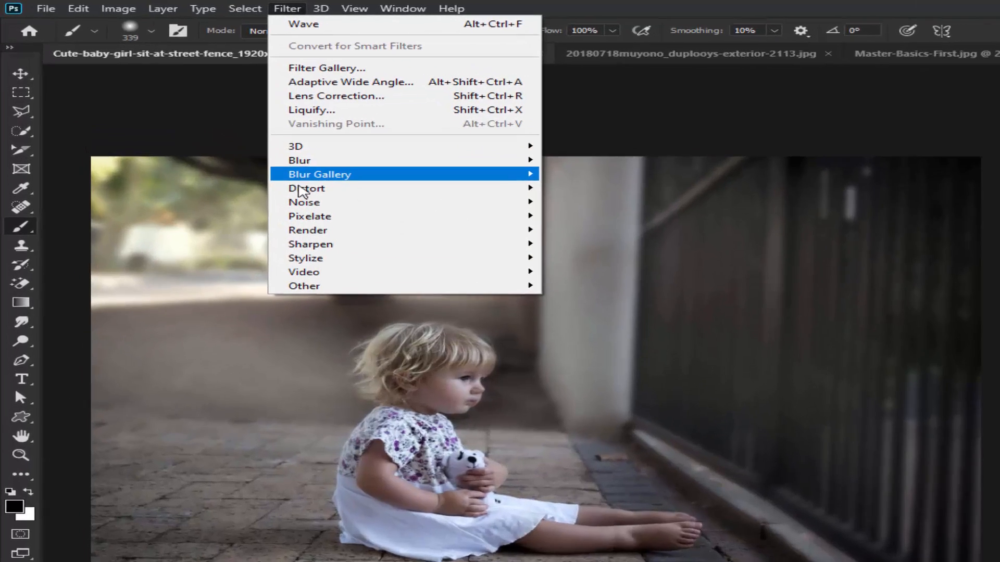
pyautogui.moveTo(225, 151)
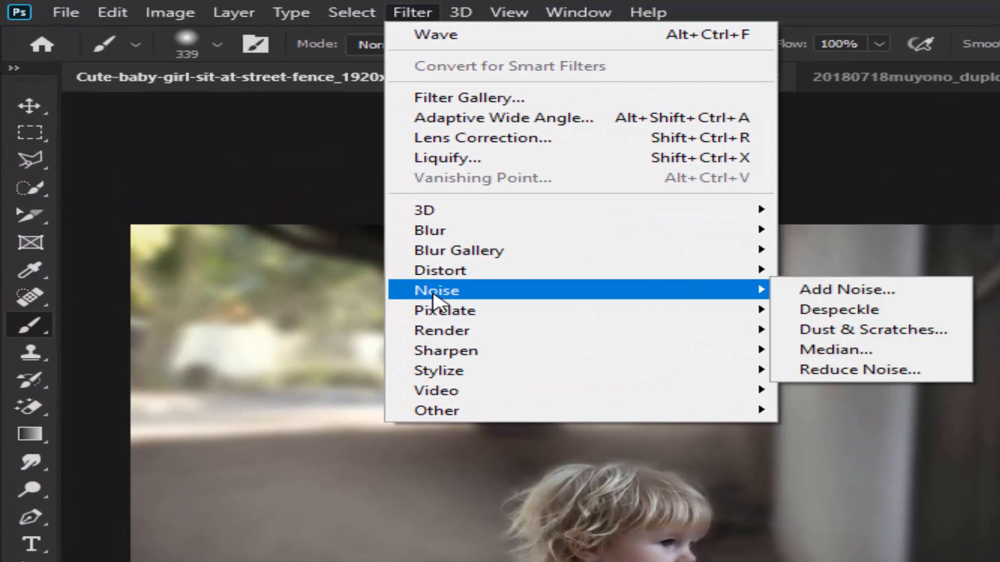
pyautogui.click(806, 296)
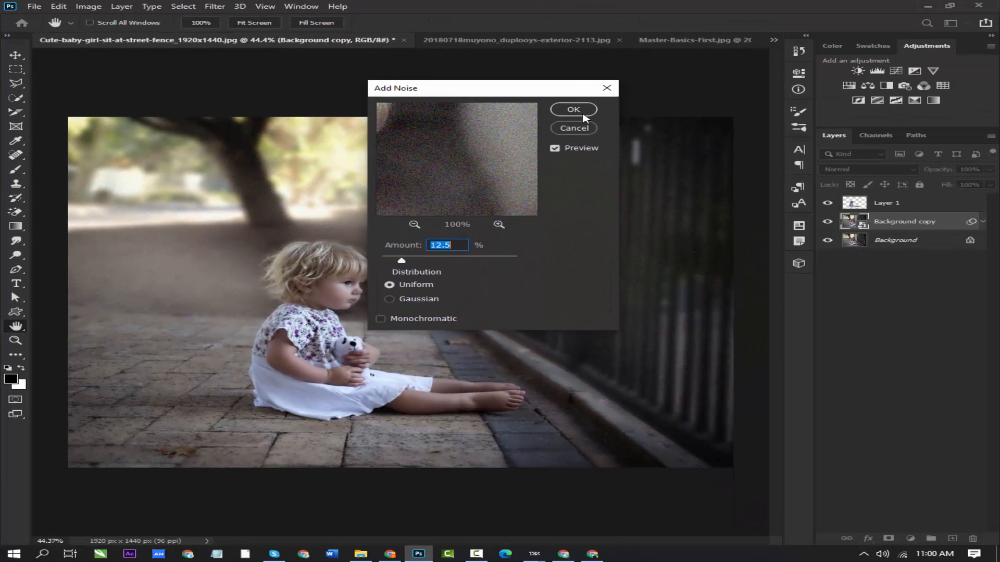
pyautogui.moveTo(505, 91); pyautogui.dragTo(659, 101)
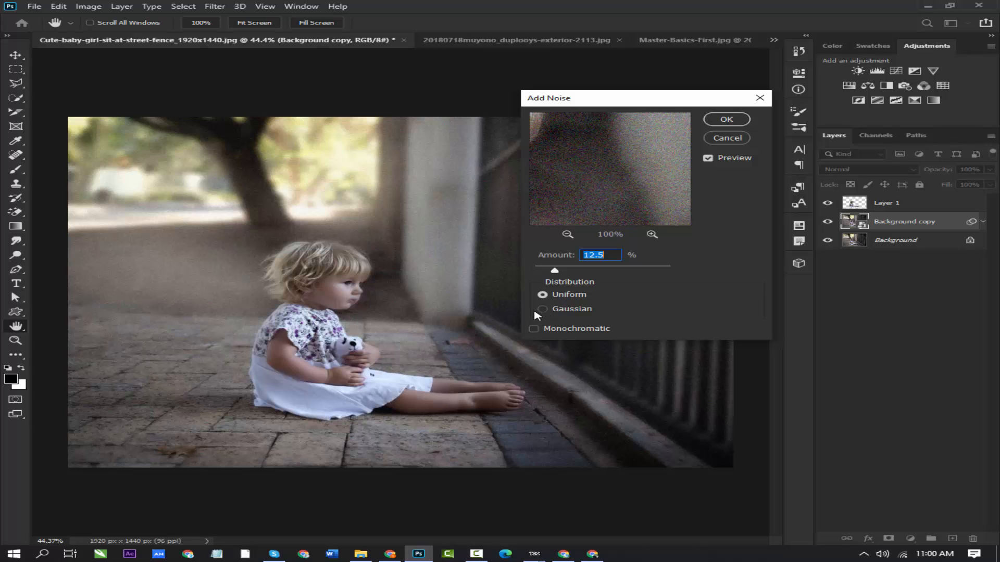
pyautogui.click(546, 311)
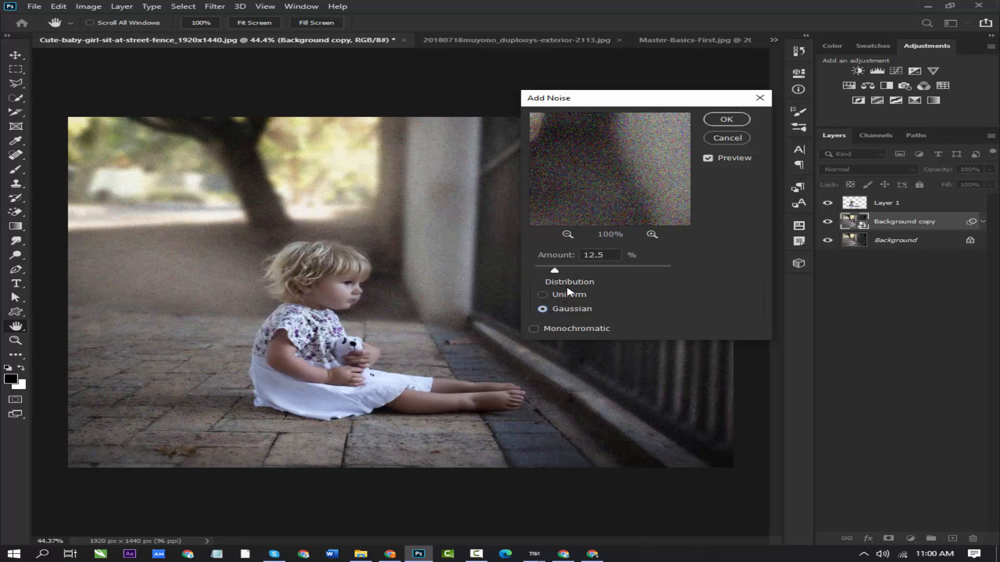
pyautogui.moveTo(555, 271)
pyautogui.mouseDown()
pyautogui.moveTo(569, 271)
pyautogui.moveTo(538, 271)
pyautogui.moveTo(548, 271)
pyautogui.mouseUp()
pyautogui.click(533, 329)
pyautogui.moveTo(589, 165); pyautogui.dragTo(621, 172)
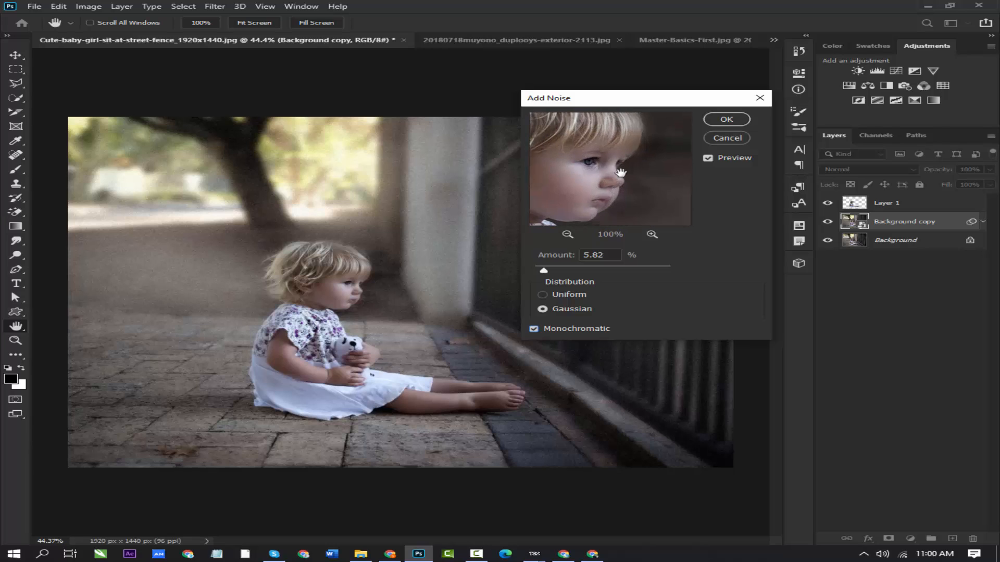
pyautogui.click(727, 140)
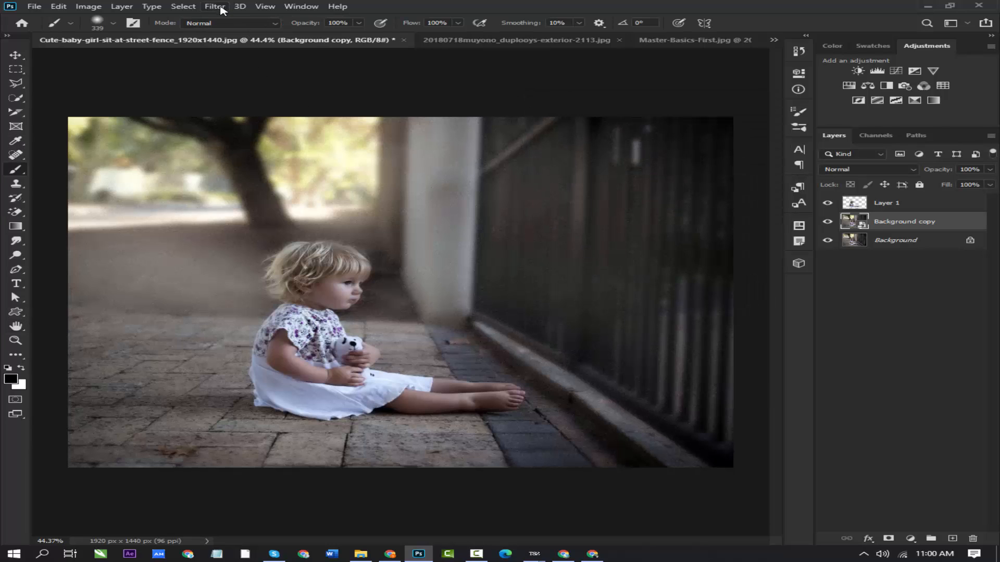
# - Try the Median noise filter on the Background copy layer with its preview zoomed out to 33%, and cancel it
pyautogui.click(216, 6)
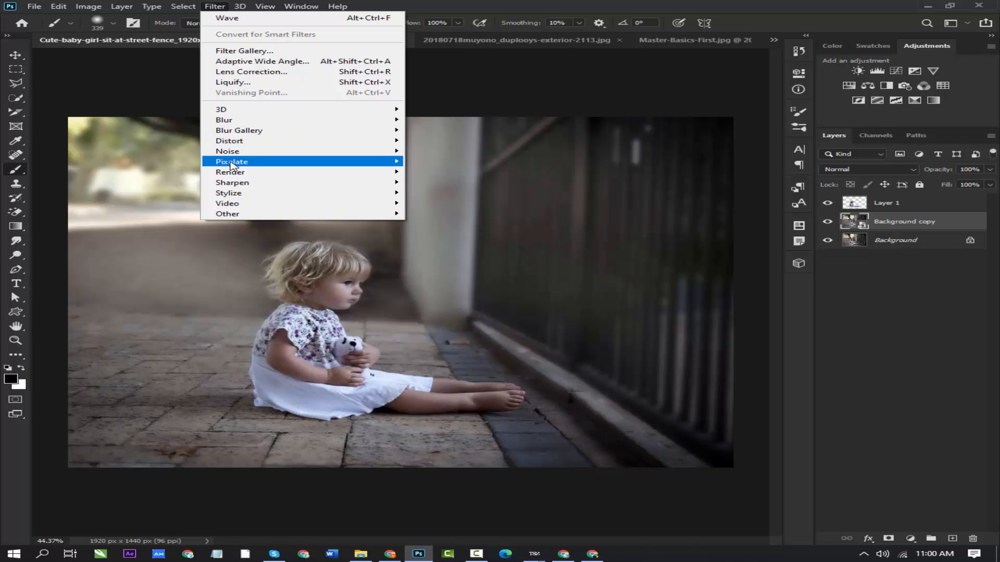
pyautogui.moveTo(235, 172)
pyautogui.moveTo(263, 155)
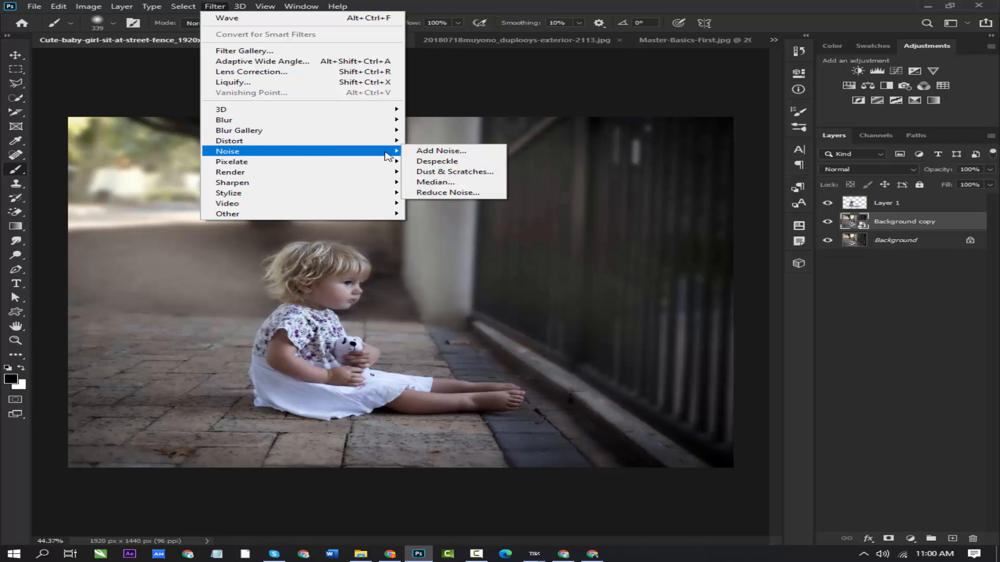
pyautogui.click(435, 183)
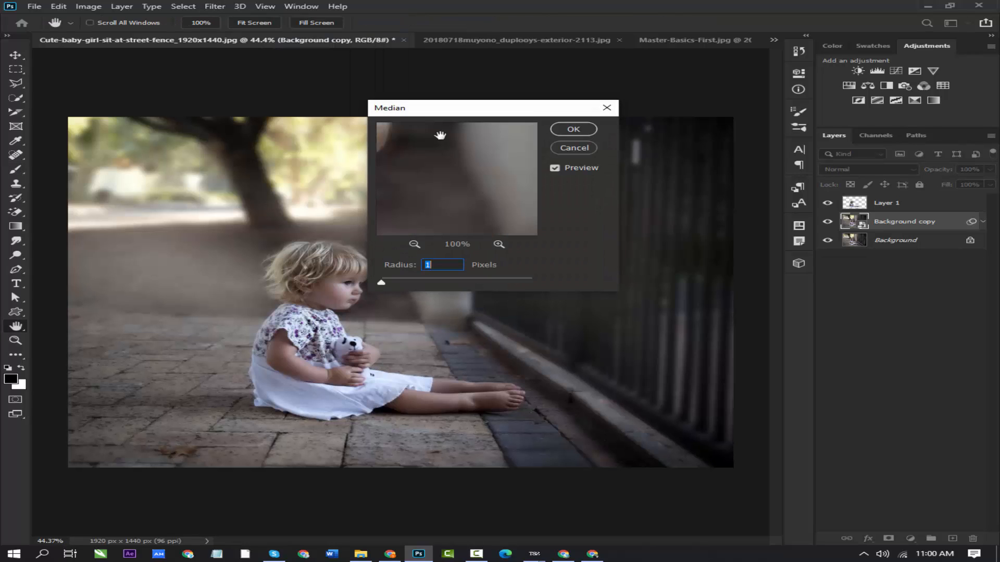
pyautogui.moveTo(463, 116); pyautogui.dragTo(576, 166)
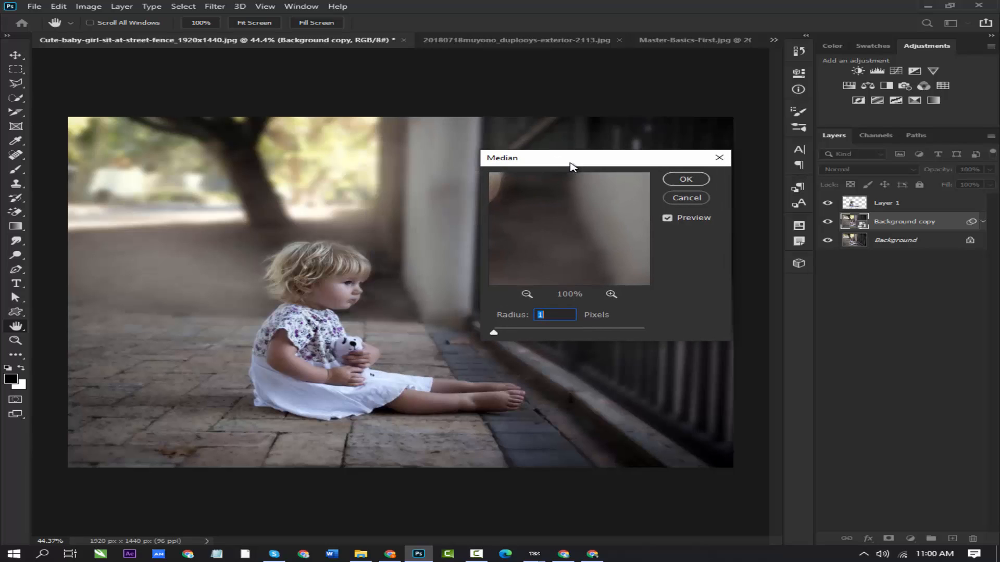
pyautogui.click(527, 294)
pyautogui.click(527, 294)
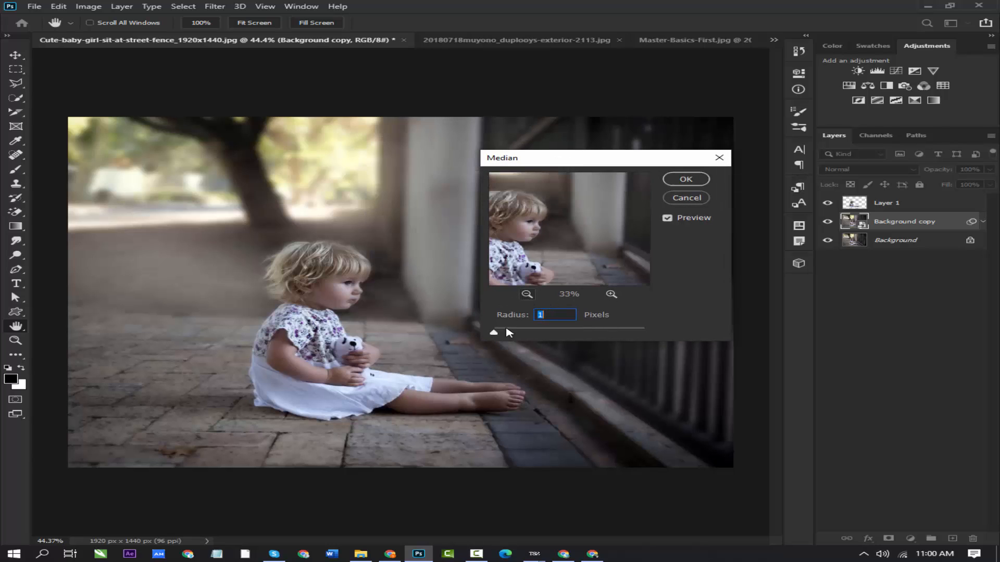
pyautogui.moveTo(494, 334)
pyautogui.mouseDown()
pyautogui.moveTo(546, 335)
pyautogui.moveTo(492, 332)
pyautogui.mouseUp()
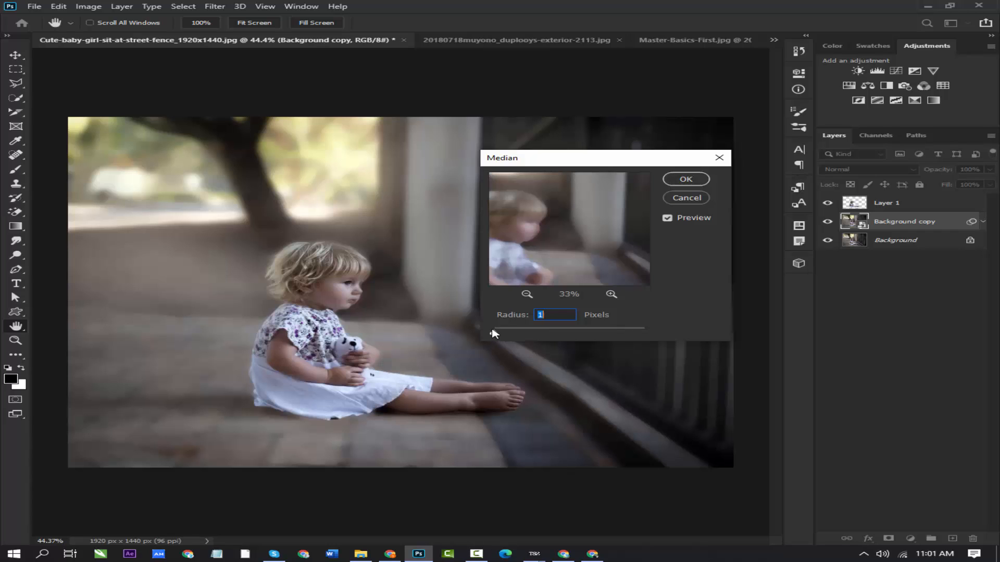
pyautogui.click(685, 198)
pyautogui.press('b')
pyautogui.click(215, 6)
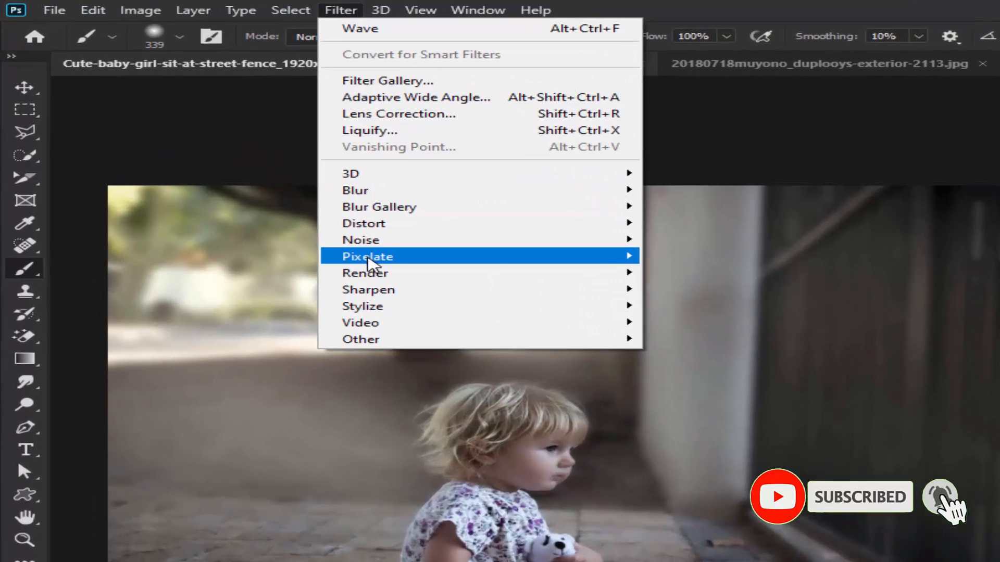
pyautogui.moveTo(234, 162)
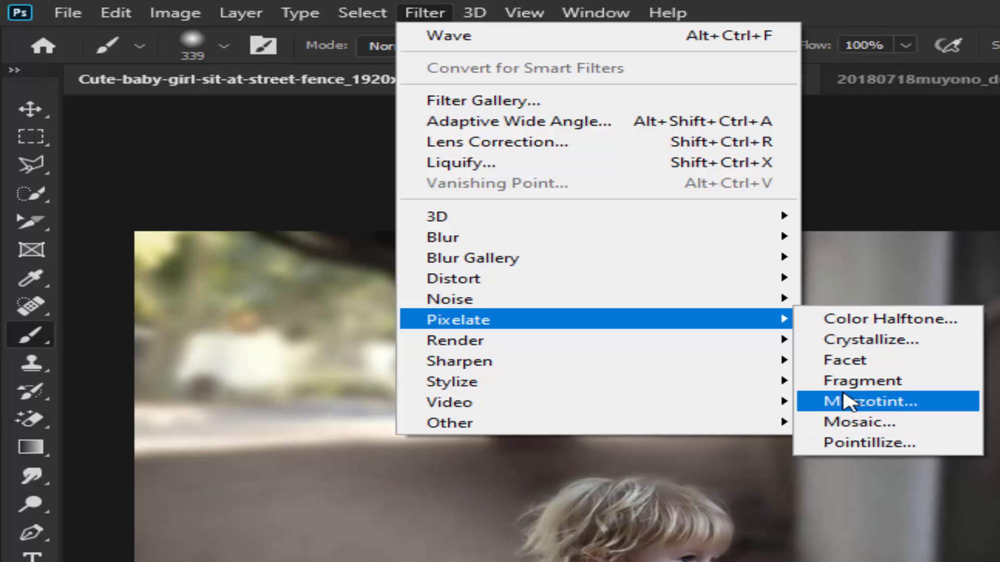
pyautogui.moveTo(658, 366)
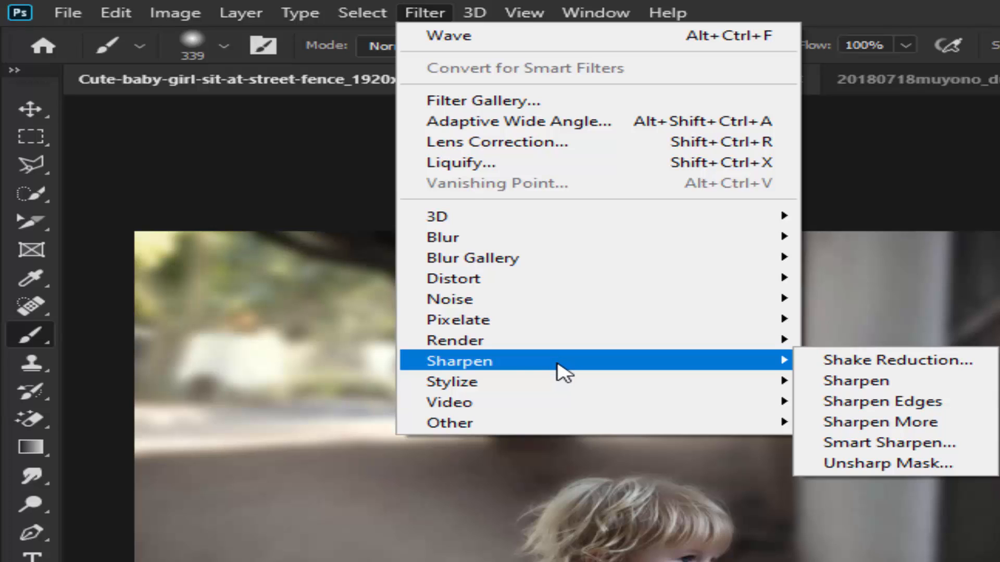
pyautogui.moveTo(781, 341)
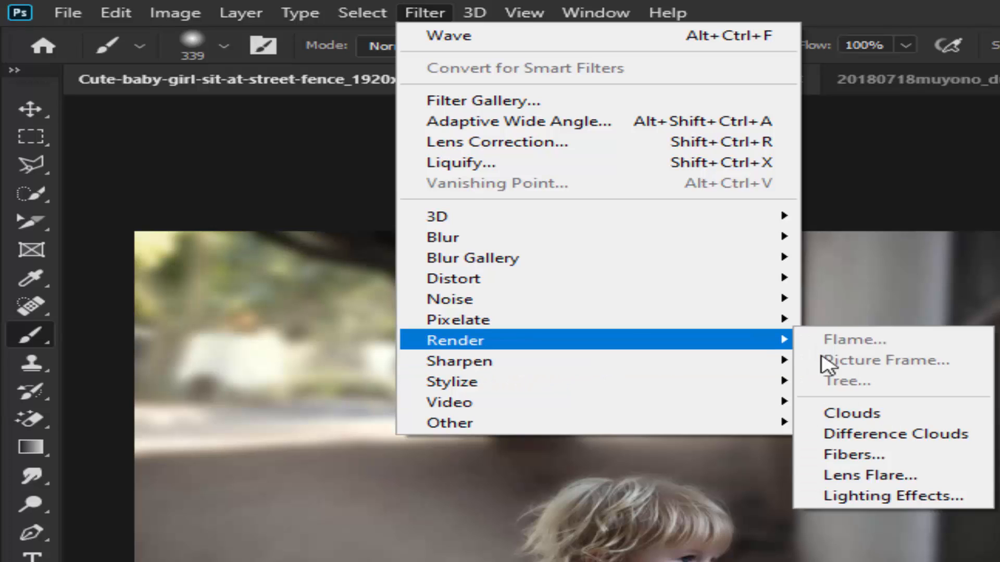
pyautogui.moveTo(737, 368)
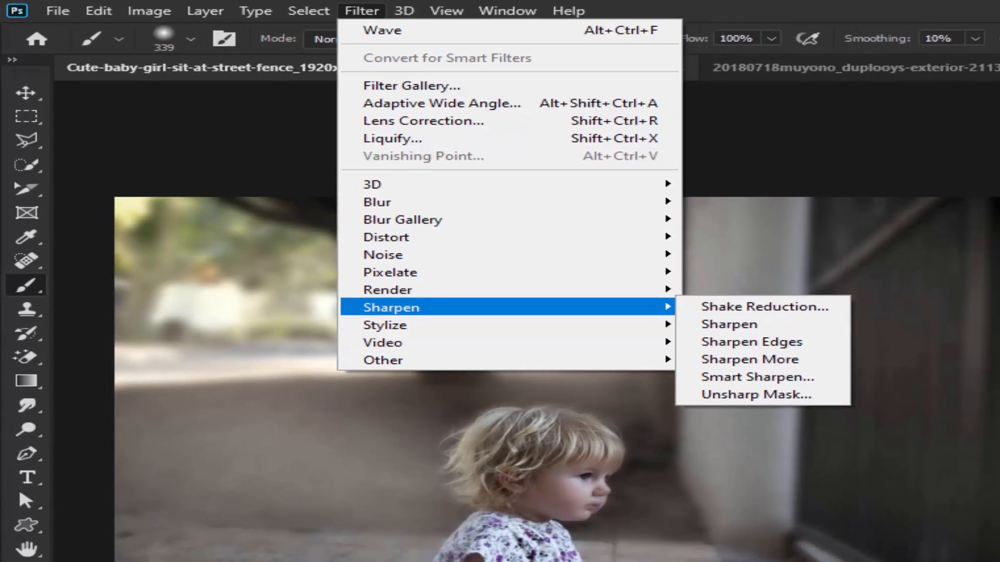
pyautogui.click(889, 373)
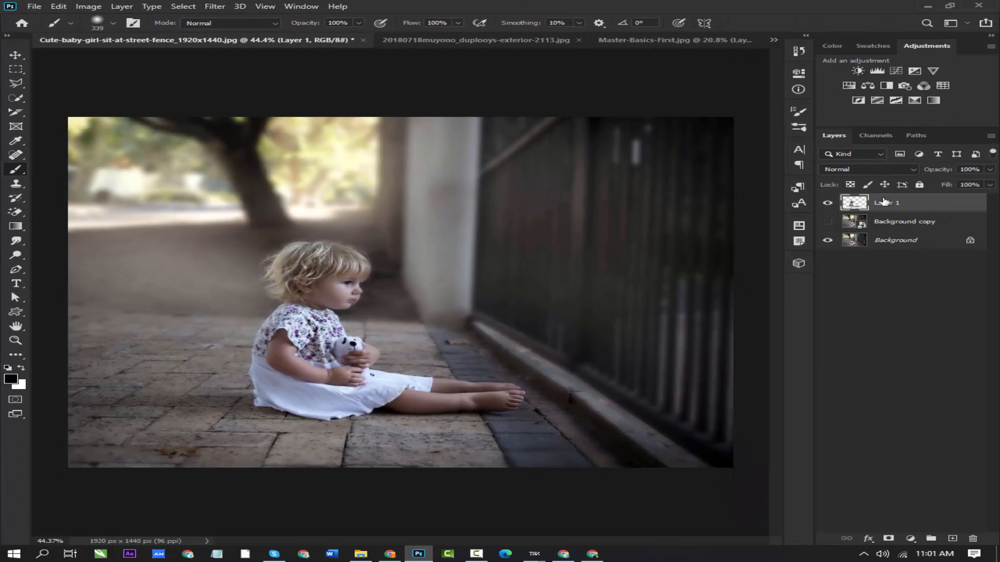
# - Add a new layer above Layer 1 and fill it with 50% Gray in Normal mode at 100% opacity
pyautogui.click(951, 538)
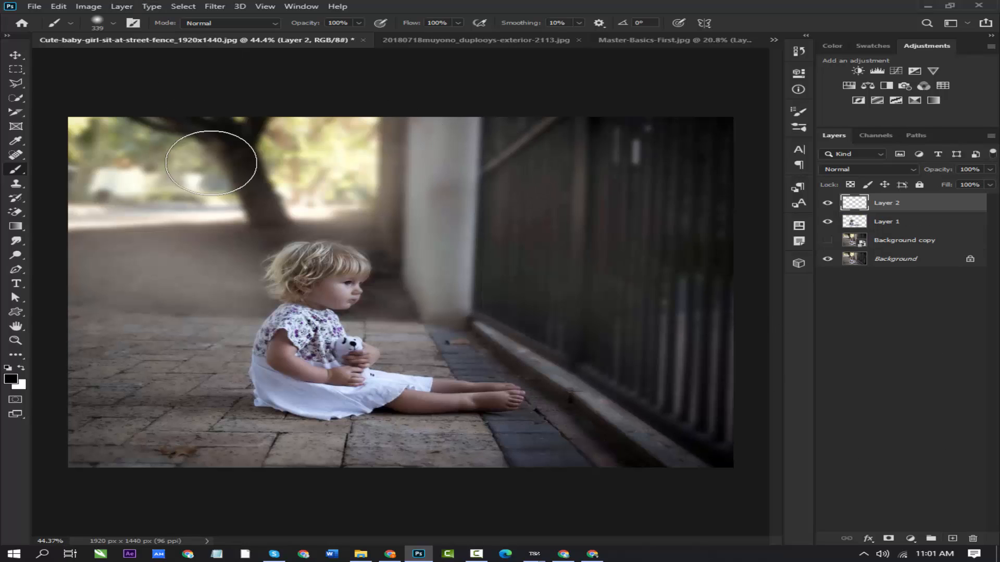
pyautogui.hotkey('shift', 'F5')
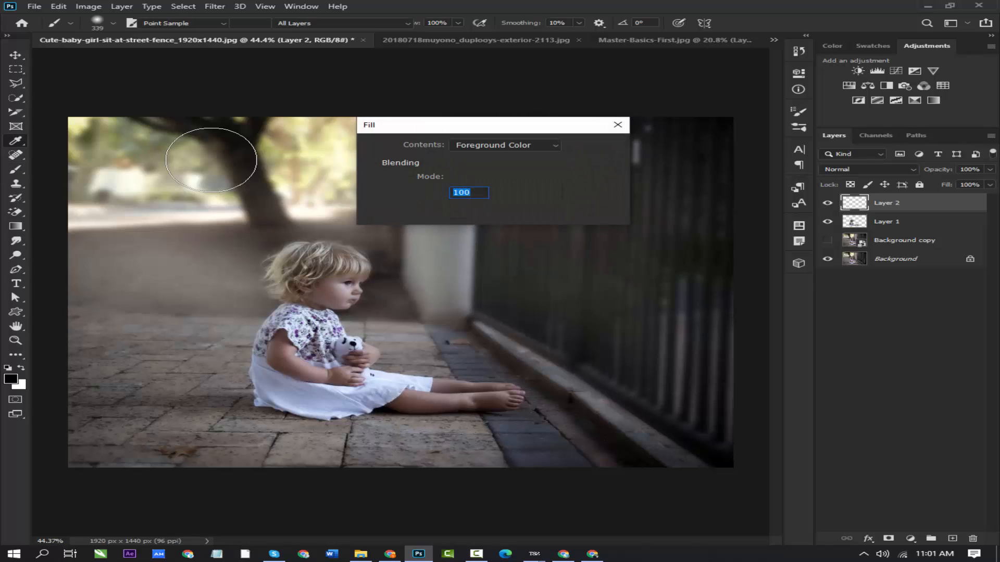
pyautogui.click(553, 148)
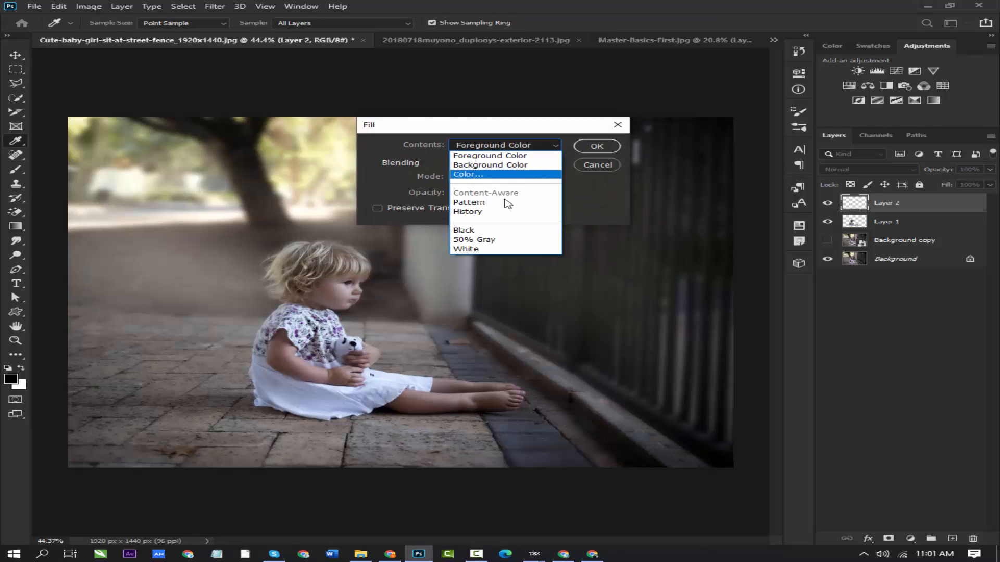
pyautogui.click(497, 235)
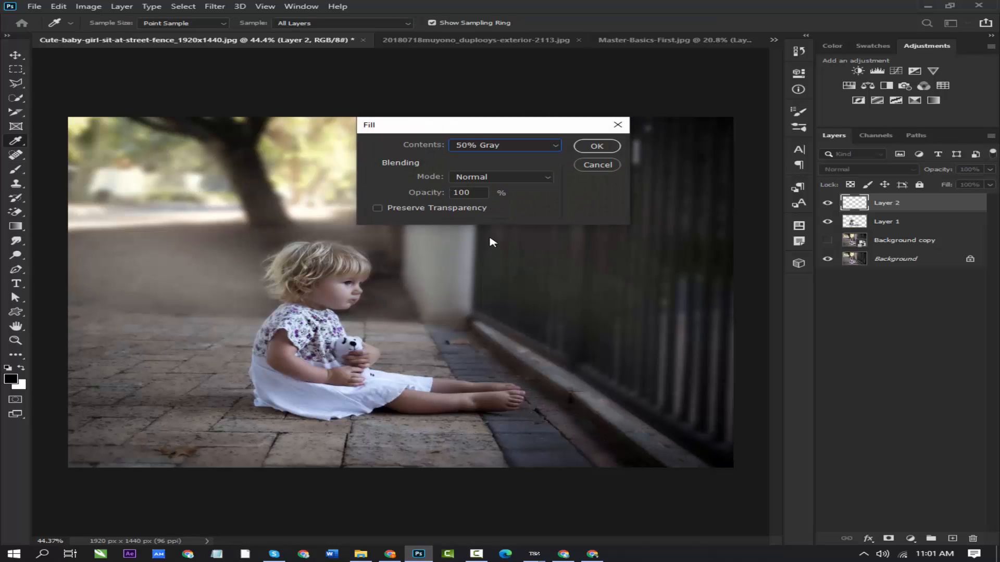
pyautogui.click(597, 147)
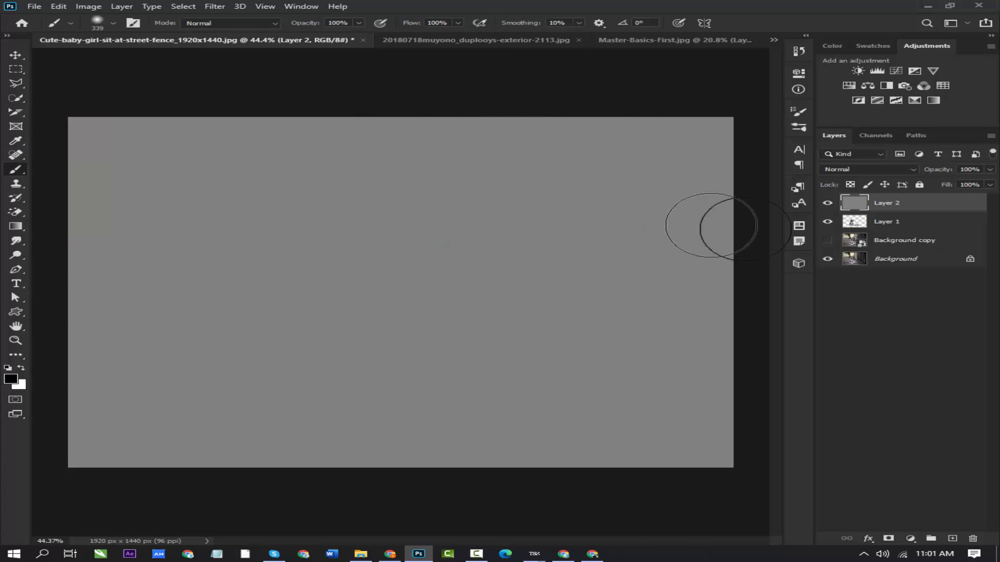
# - Compare the gray Layer 2 in Normal mode with the contrast blend modes, and set its blend mode to Hard Light
pyautogui.click(897, 171)
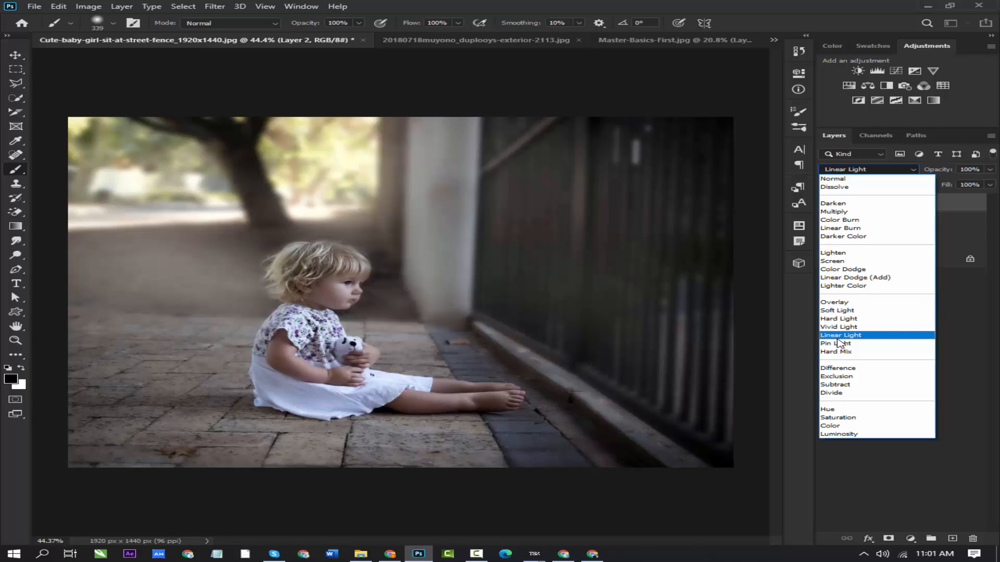
pyautogui.click(823, 179)
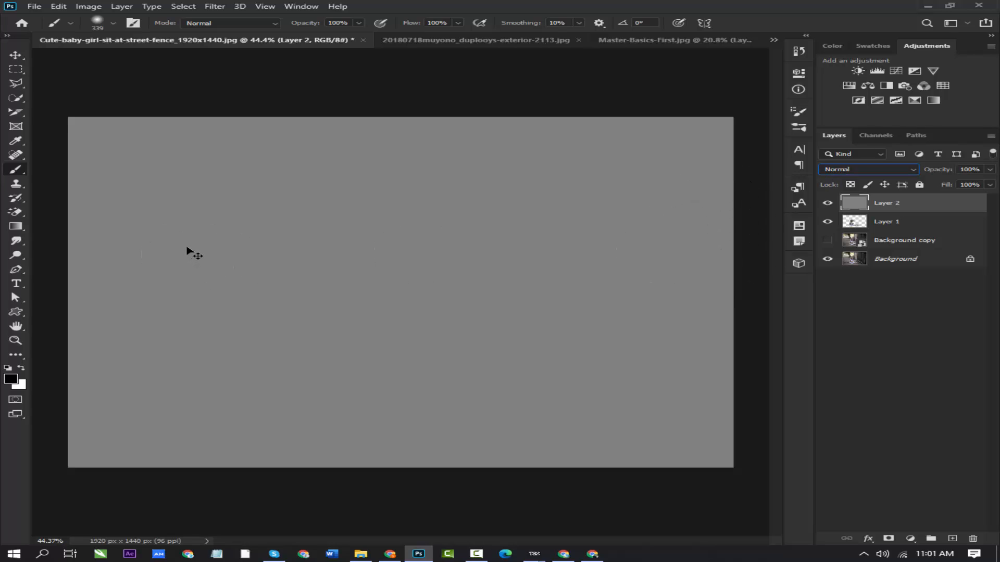
pyautogui.keyDown('ctrl'); pyautogui.click(343, 243); pyautogui.keyUp('ctrl')
pyautogui.keyDown('ctrl'); pyautogui.click(360, 260); pyautogui.keyUp('ctrl')
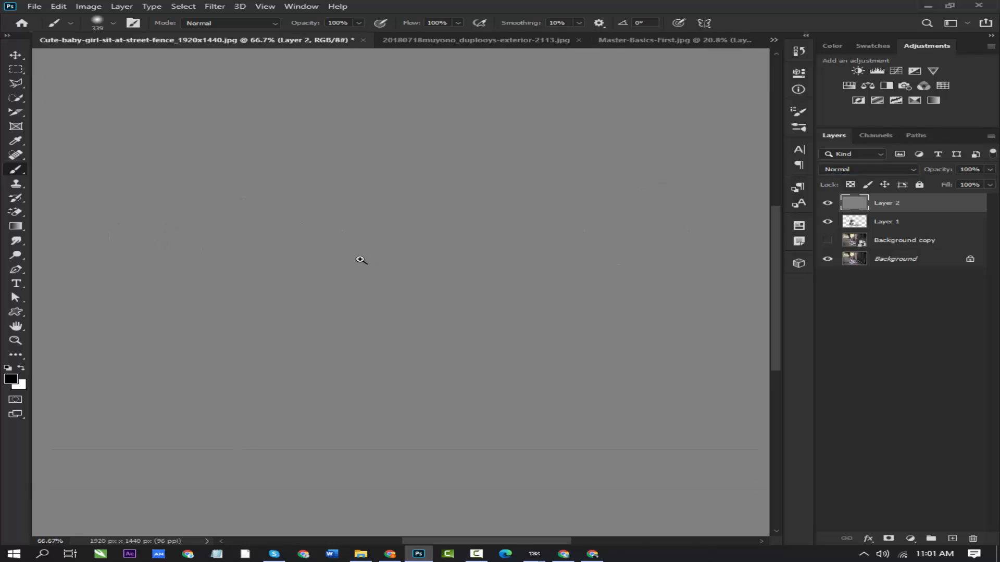
pyautogui.click(862, 172)
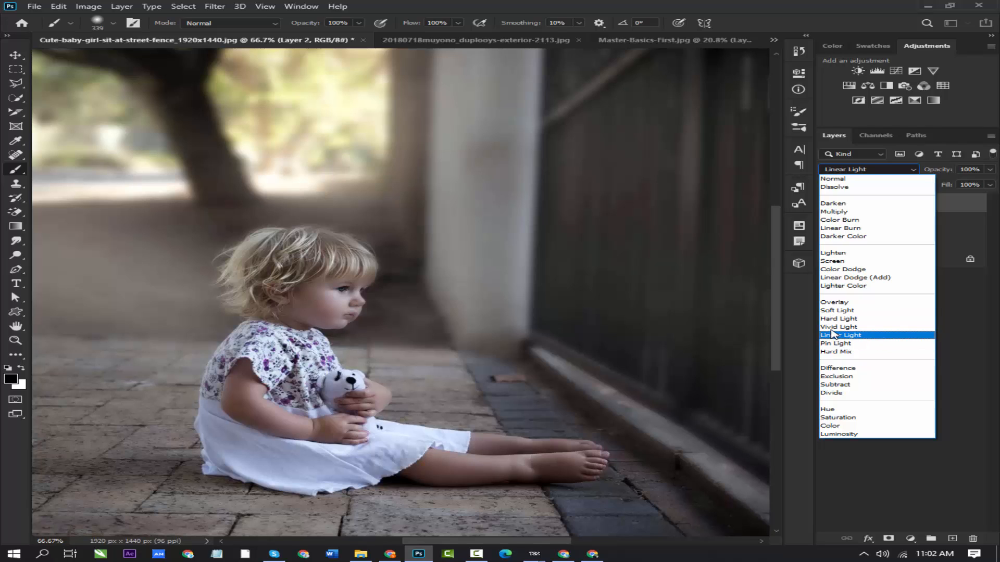
pyautogui.click(831, 318)
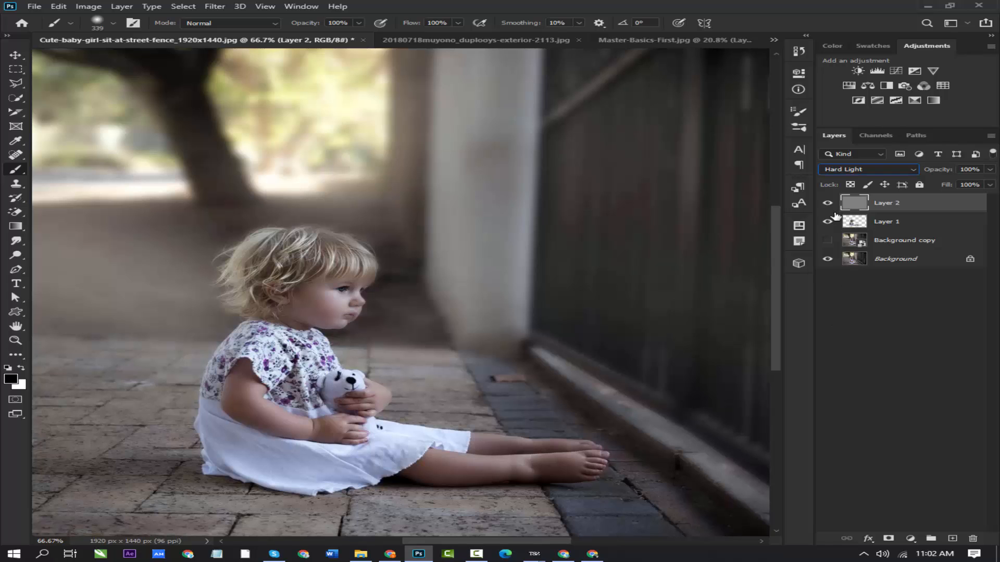
# - Examine the child's portrait up close and at 100% zoom, comparing the image with the gray Layer 2 hidden and shown
pyautogui.keyDown('ctrl'); pyautogui.click(283, 290); pyautogui.keyUp('ctrl')
pyautogui.keyDown('ctrl'); pyautogui.click(282, 290); pyautogui.keyUp('ctrl')
pyautogui.moveTo(283, 293); pyautogui.dragTo(314, 265)
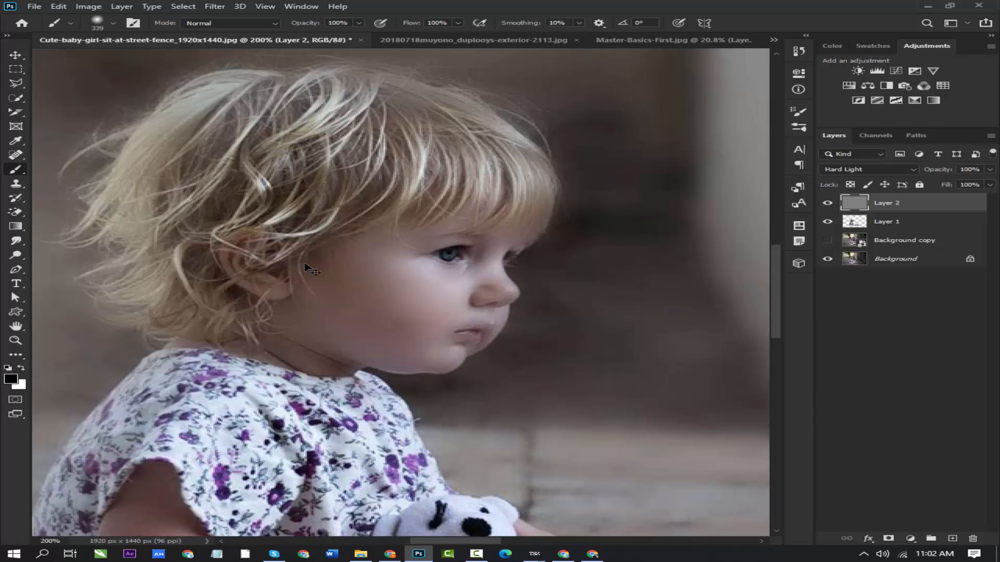
pyautogui.rightClick(305, 264)
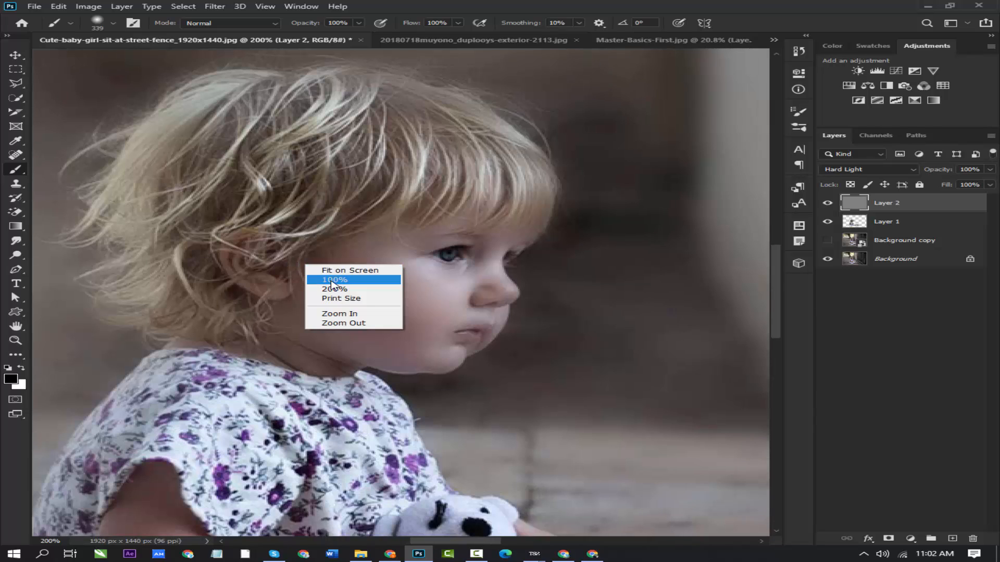
pyautogui.click(332, 281)
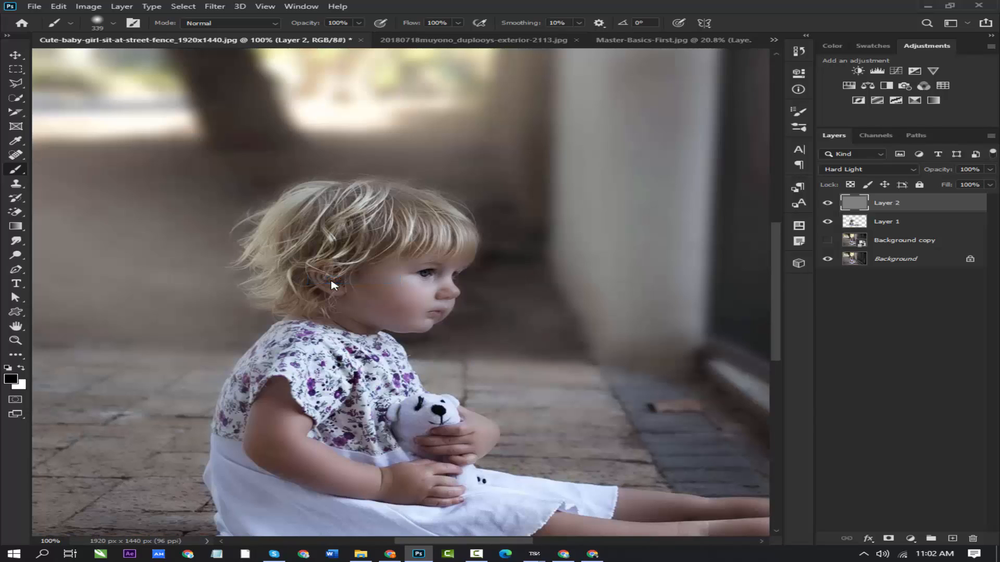
pyautogui.click(828, 204)
pyautogui.click(828, 204)
pyautogui.click(828, 204)
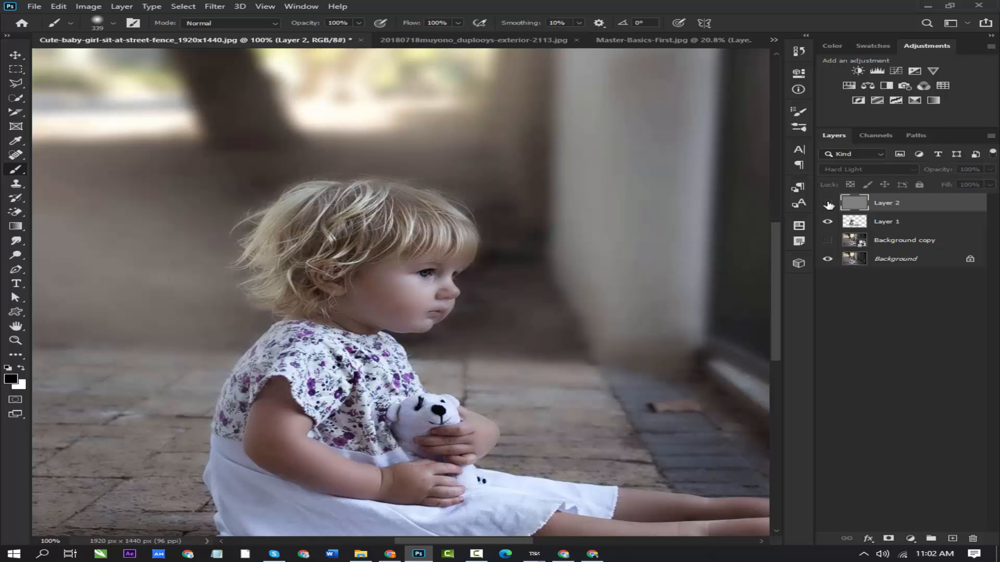
pyautogui.click(828, 203)
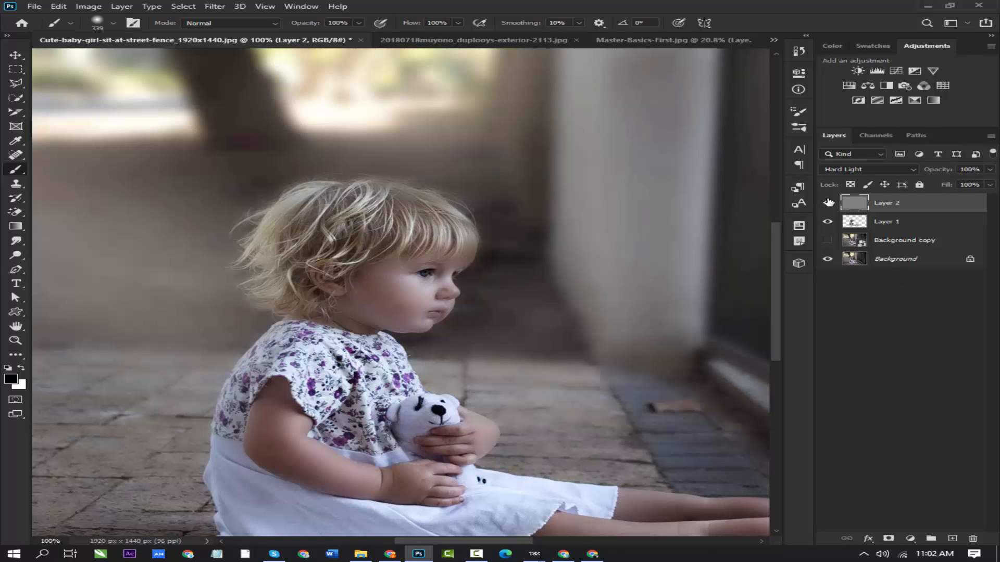
pyautogui.click(211, 7)
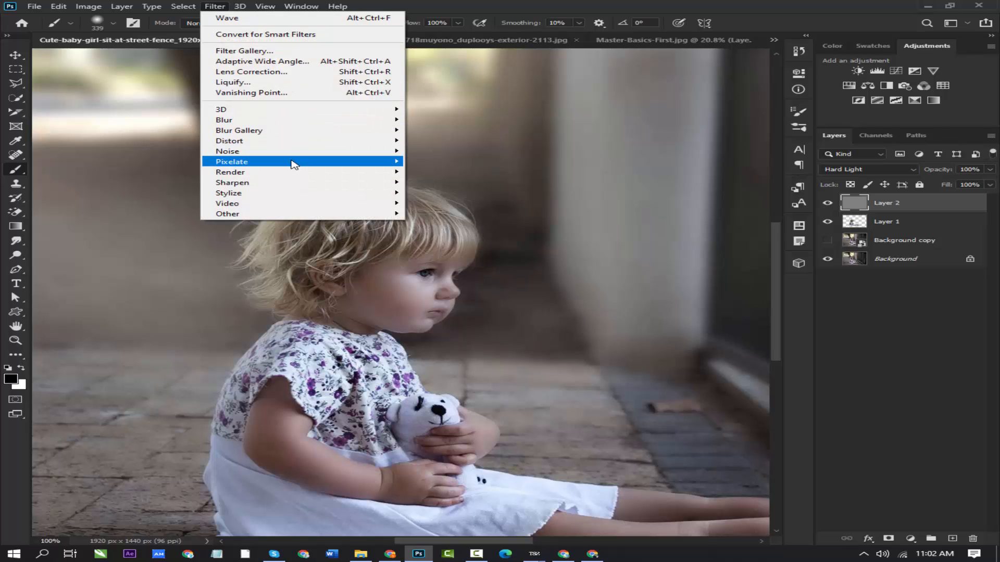
pyautogui.moveTo(364, 184)
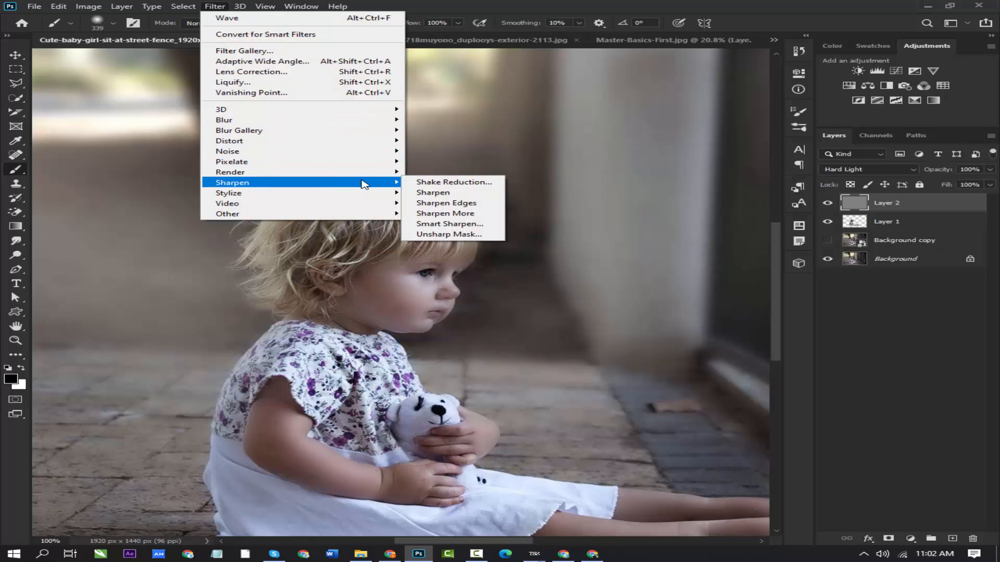
pyautogui.click(451, 225)
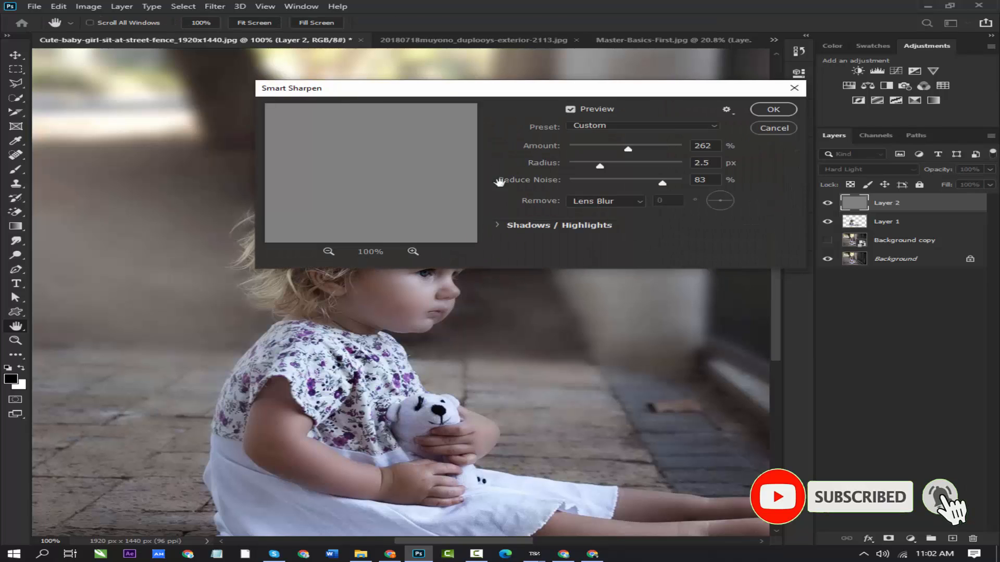
pyautogui.moveTo(438, 88); pyautogui.dragTo(324, 263)
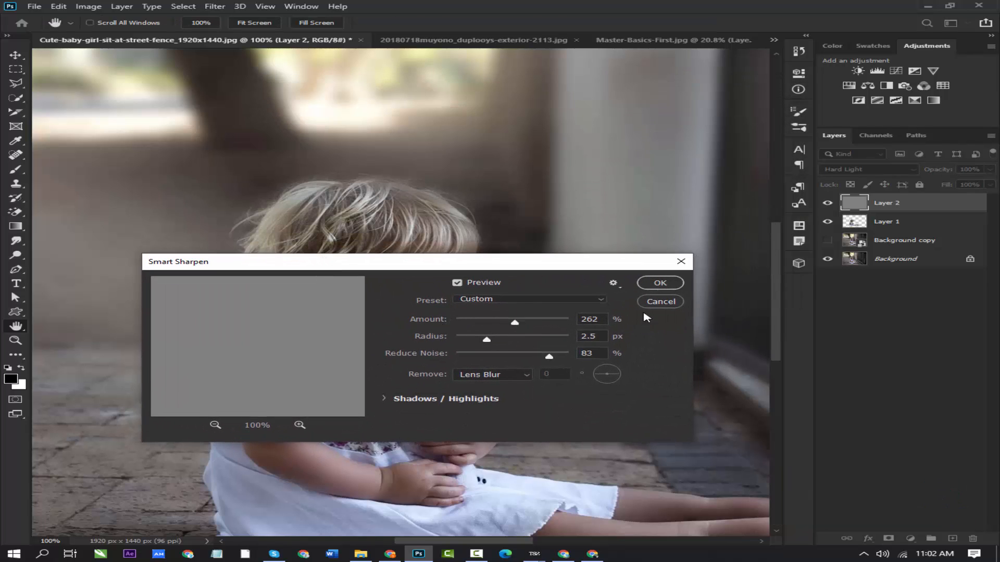
pyautogui.click(660, 302)
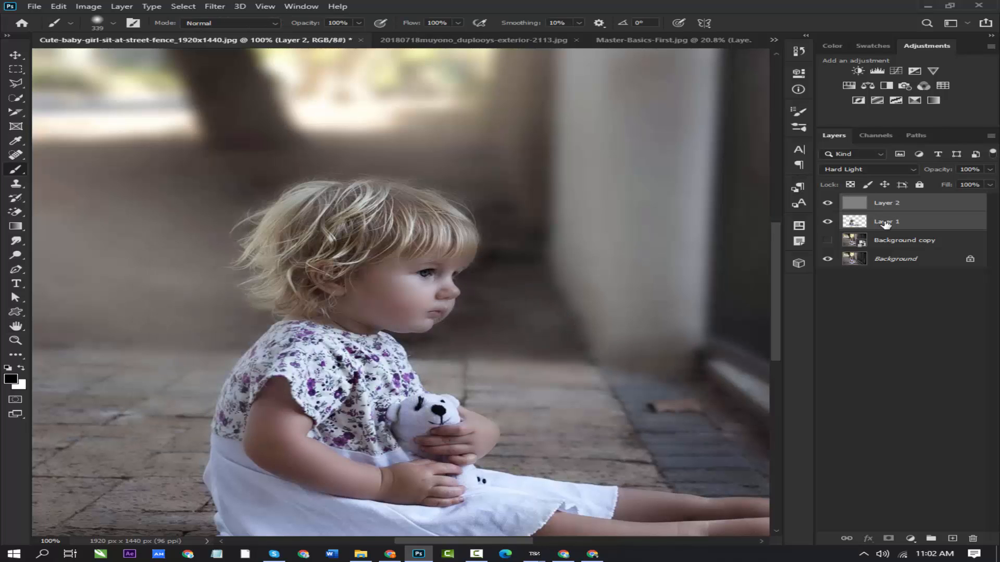
# - Try merging gray Layer 2 with Layer 1, and with both Layer 1 and Background copy, undoing each merge
pyautogui.keyDown('shift'); pyautogui.click(886, 222); pyautogui.keyUp('shift')
pyautogui.hotkey('ctrl', 'e')
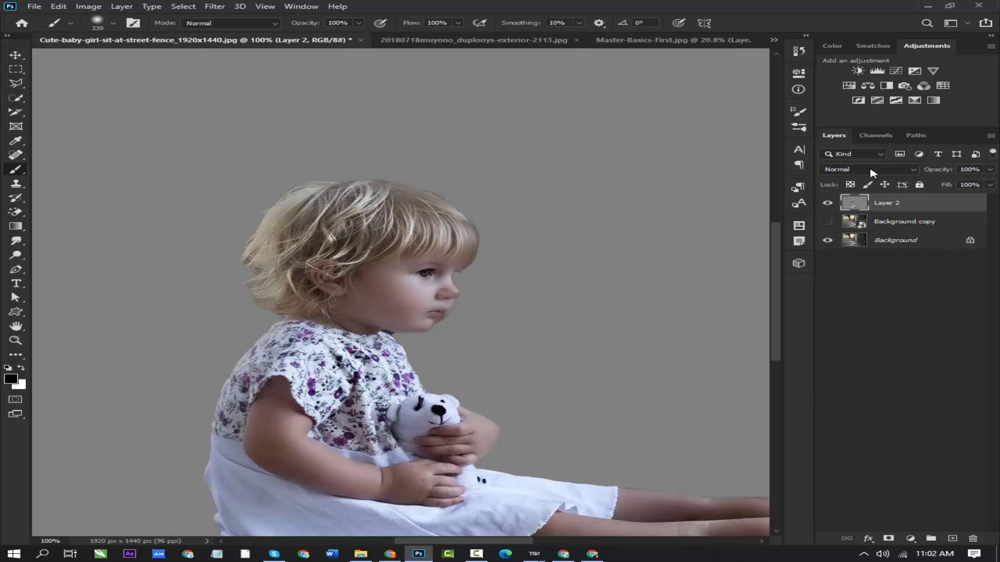
pyautogui.hotkey('ctrl', 'z')
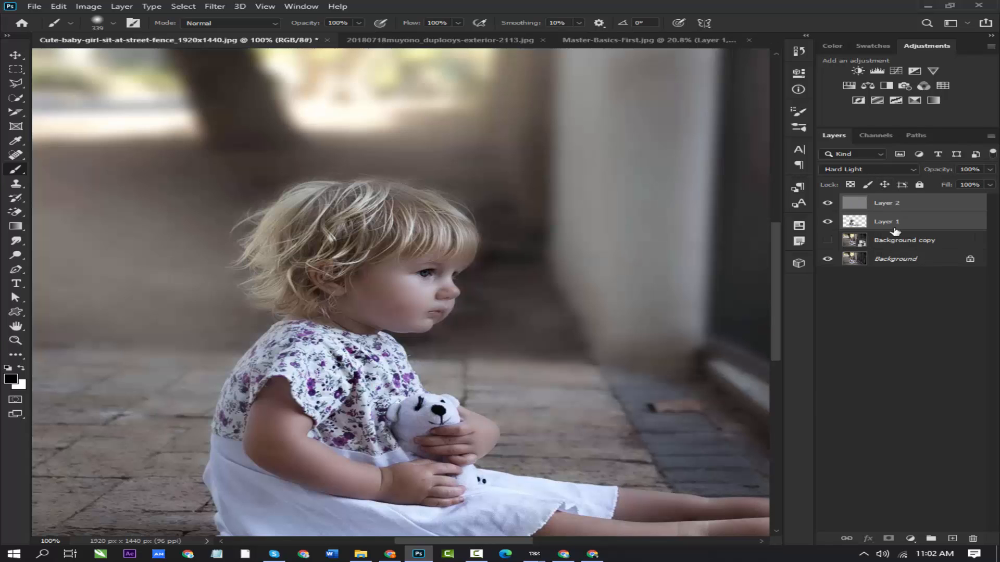
pyautogui.keyDown('shift'); pyautogui.click(895, 242); pyautogui.keyUp('shift')
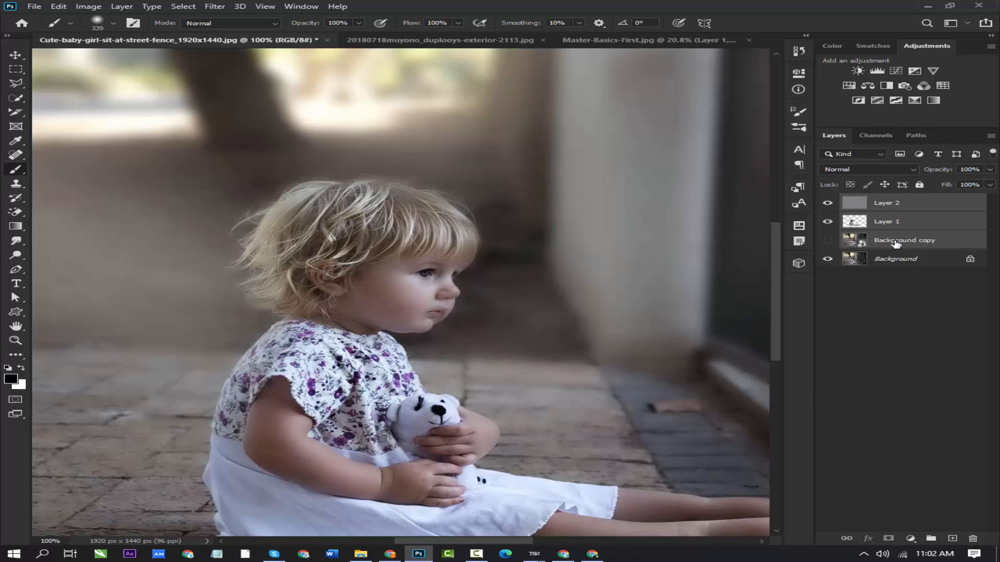
pyautogui.hotkey('ctrl', 'e')
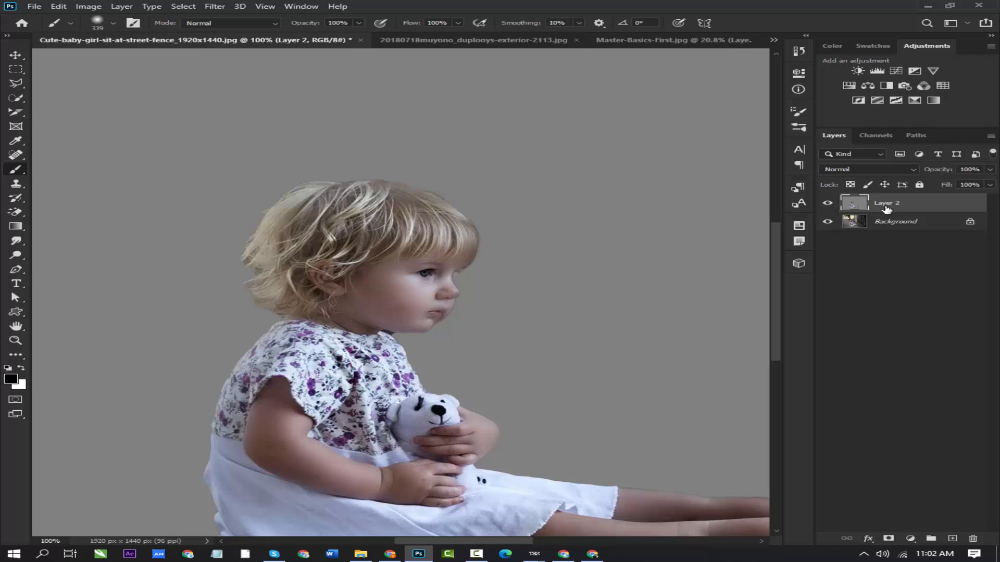
pyautogui.hotkey('ctrl', 'z')
# - Move Layer 1 above the gray Layer 2 in the layer stack
pyautogui.click(887, 209)
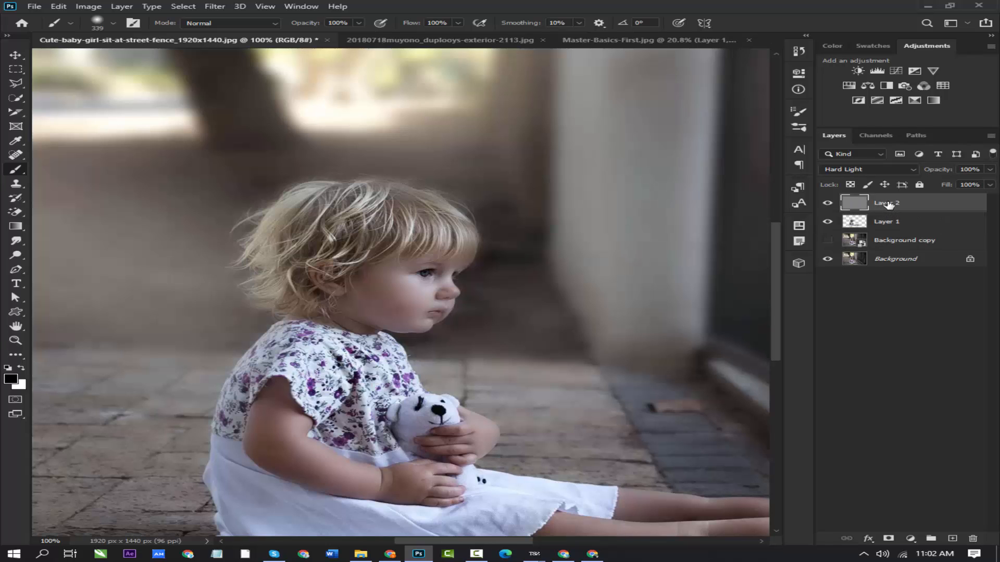
pyautogui.moveTo(890, 219); pyautogui.dragTo(892, 199)
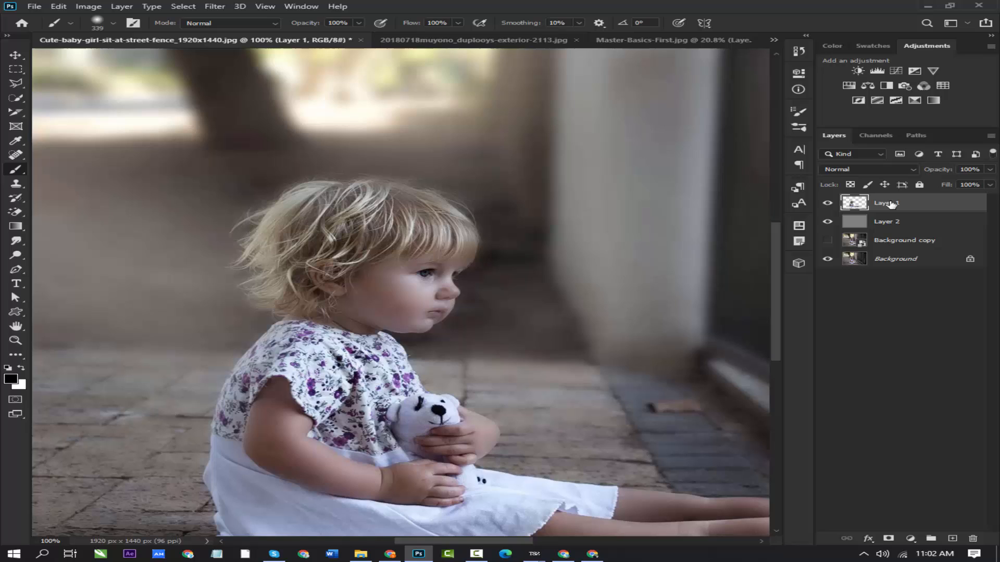
# - Merge gray Layer 2 with the Background copy layer and set the merged layer's blend mode to Overlay
pyautogui.click(886, 227)
pyautogui.keyDown('shift'); pyautogui.click(895, 241); pyautogui.keyUp('shift')
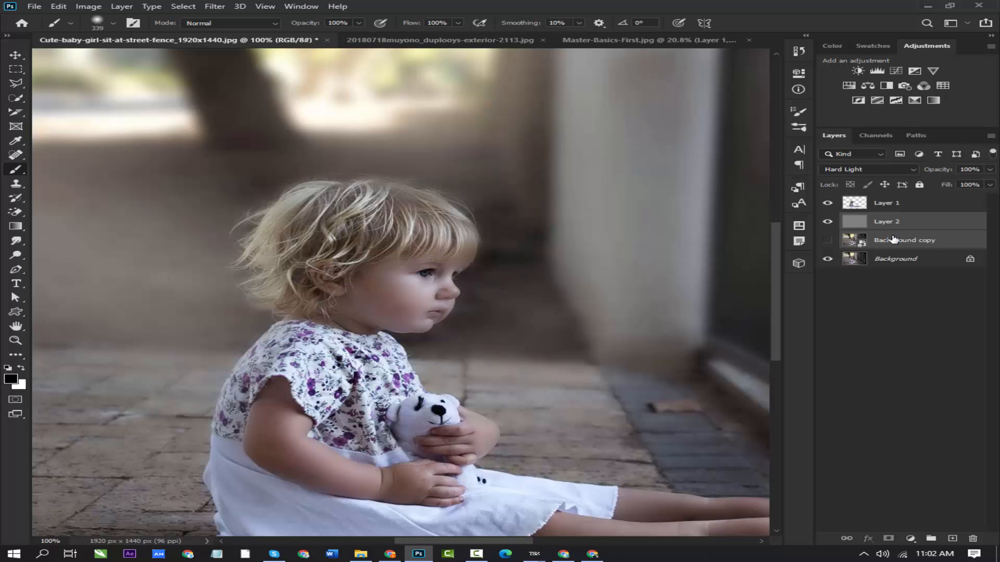
pyautogui.hotkey('ctrl', 'e')
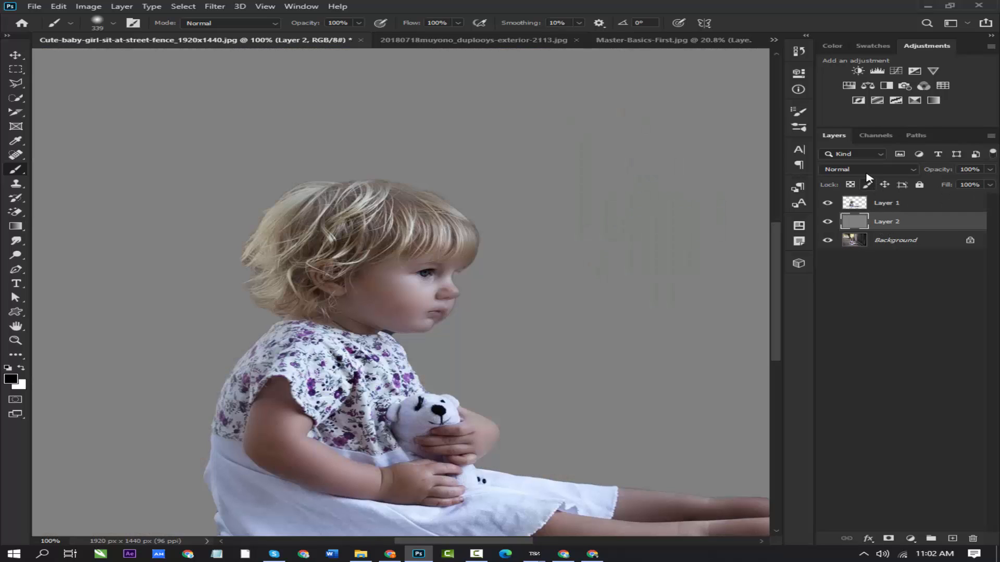
pyautogui.click(869, 169)
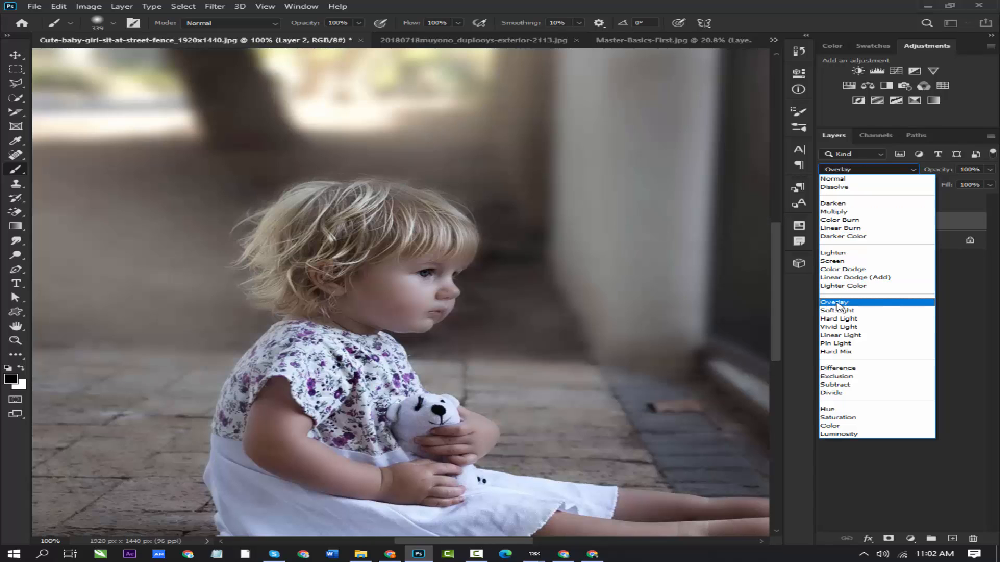
pyautogui.click(839, 300)
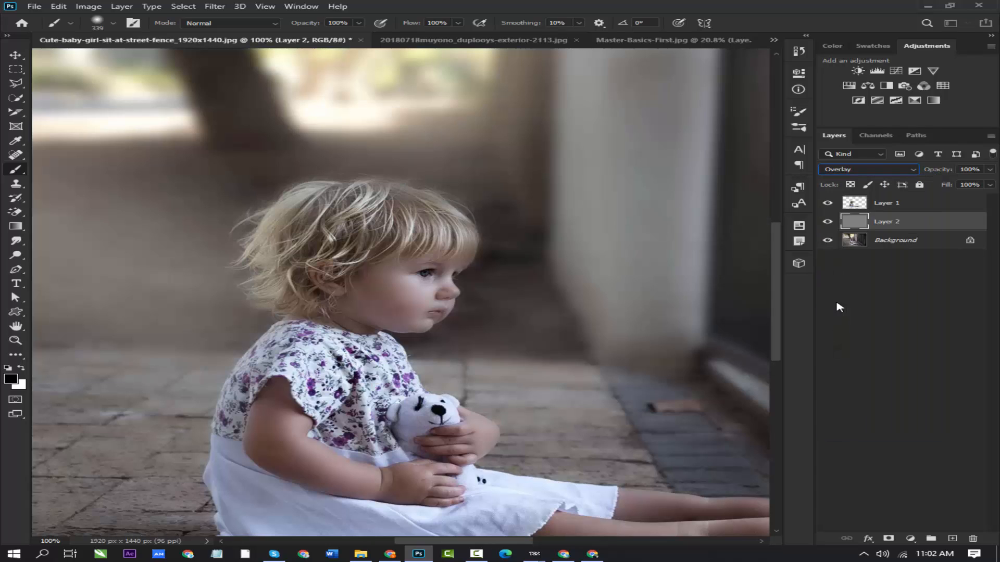
# - Start a Smart Sharpen filter on Layer 1 with the amount set to 176%
pyautogui.click(893, 209)
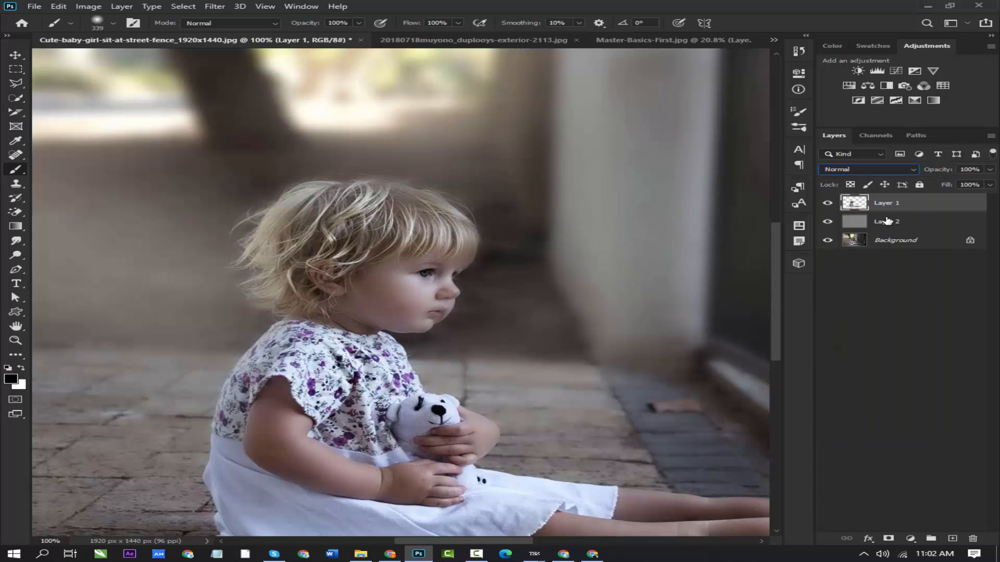
pyautogui.click(213, 7)
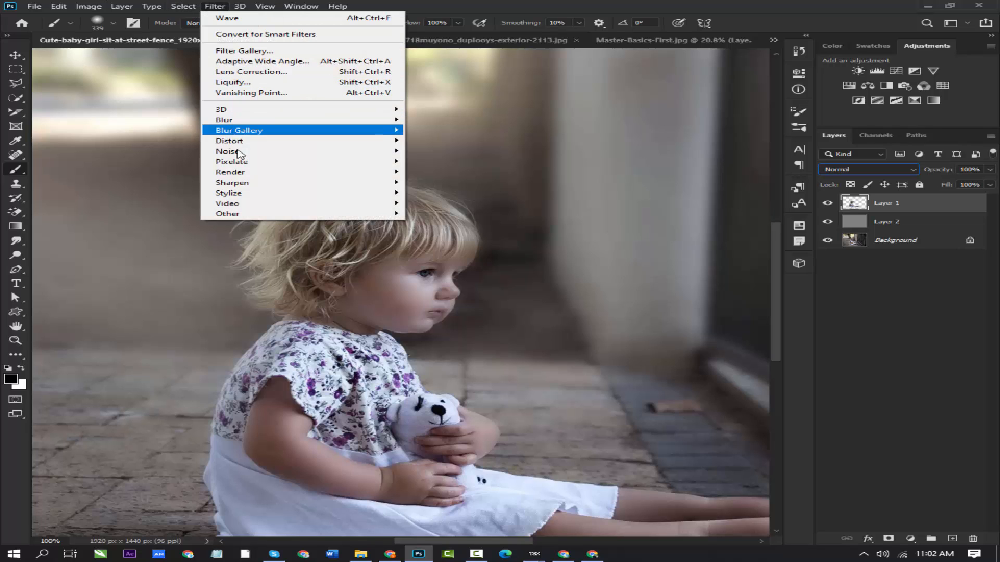
pyautogui.moveTo(237, 185)
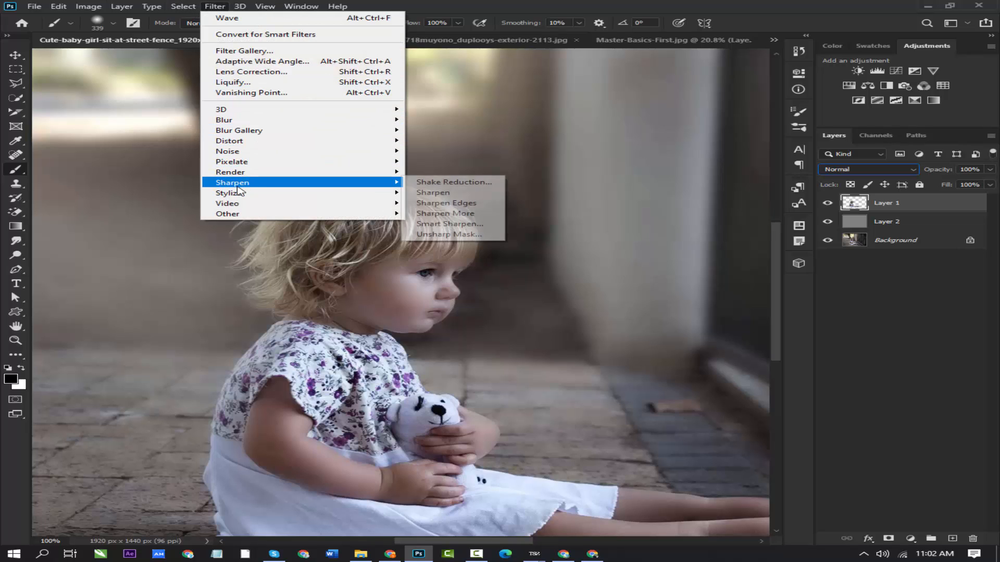
pyautogui.click(448, 224)
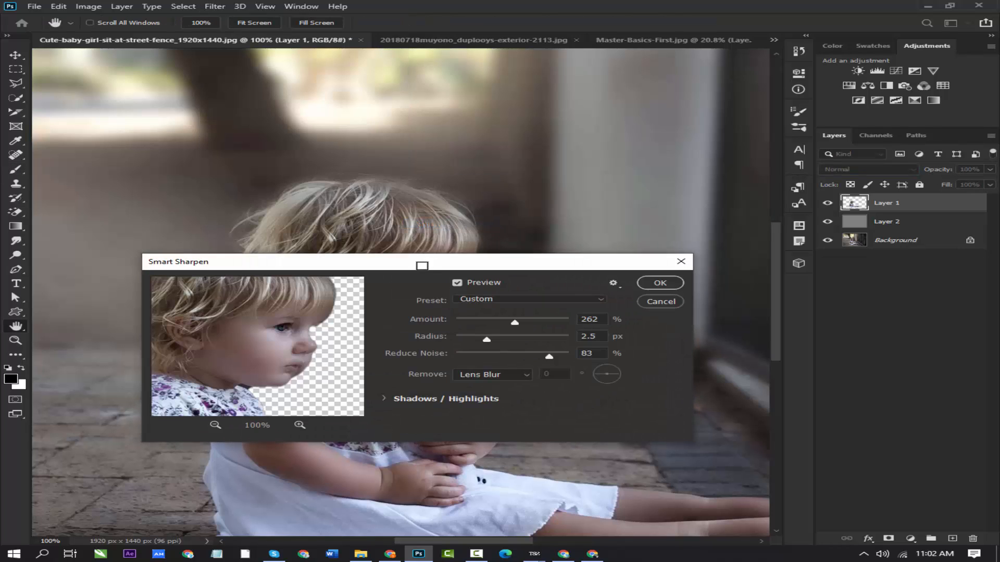
pyautogui.moveTo(422, 268); pyautogui.dragTo(613, 54)
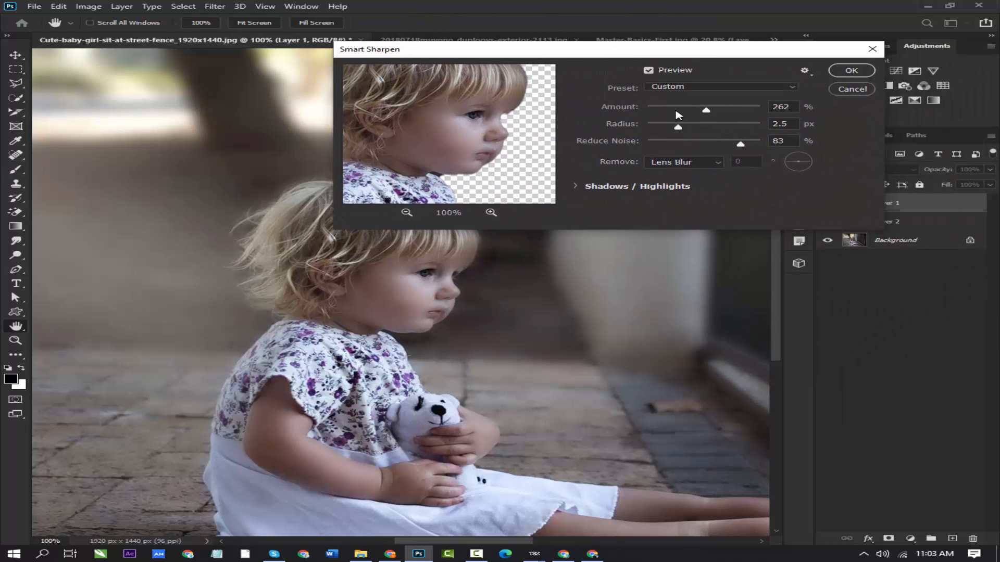
pyautogui.moveTo(704, 113)
pyautogui.mouseDown()
pyautogui.moveTo(733, 115)
pyautogui.moveTo(712, 109)
pyautogui.mouseUp()
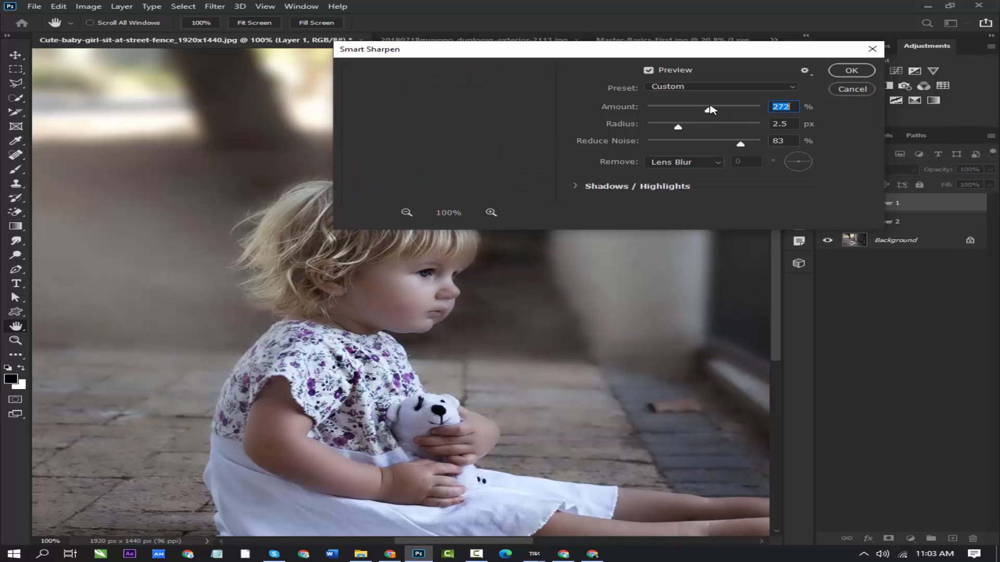
pyautogui.click(408, 213)
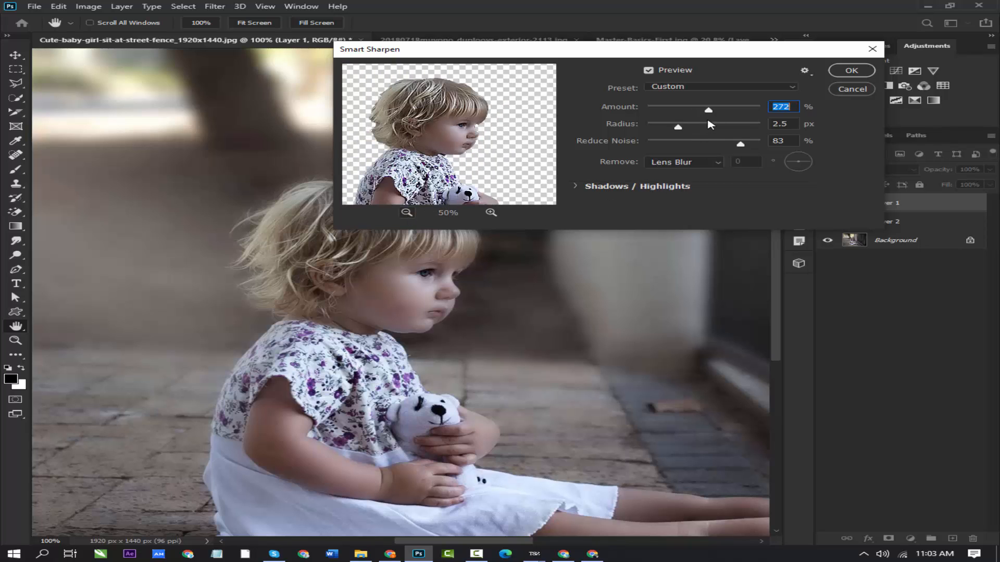
pyautogui.moveTo(708, 109); pyautogui.dragTo(690, 109)
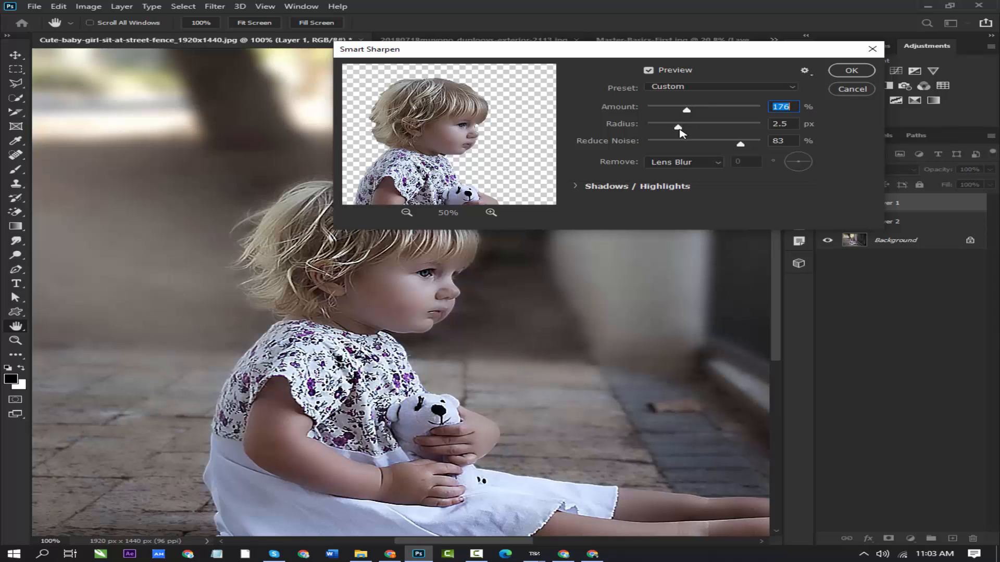
# - Apply Smart Sharpen to Layer 1 with a 2.9 px radius, 65% noise reduction and an amount of 128%
pyautogui.moveTo(679, 128); pyautogui.dragTo(690, 128)
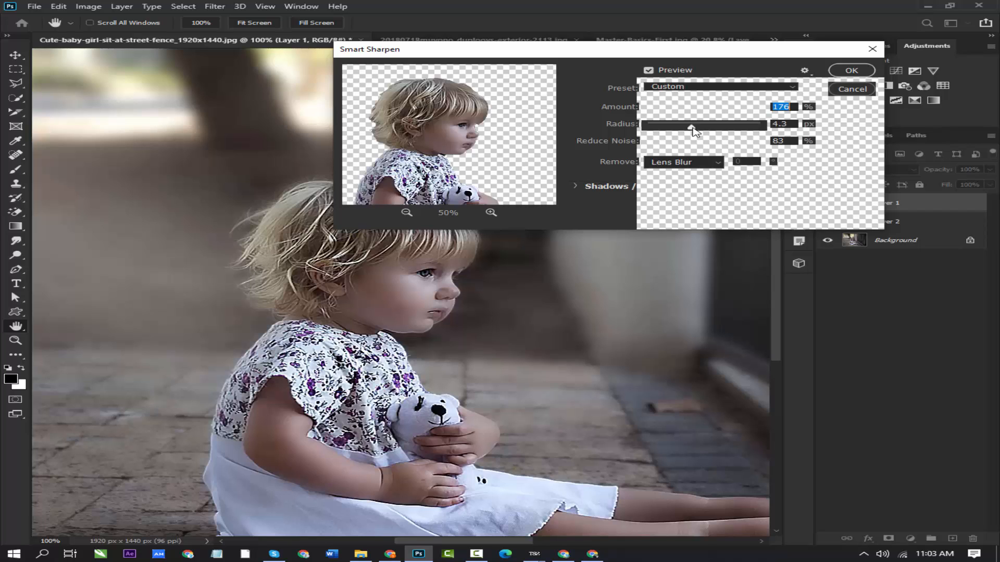
pyautogui.moveTo(692, 130); pyautogui.dragTo(682, 127)
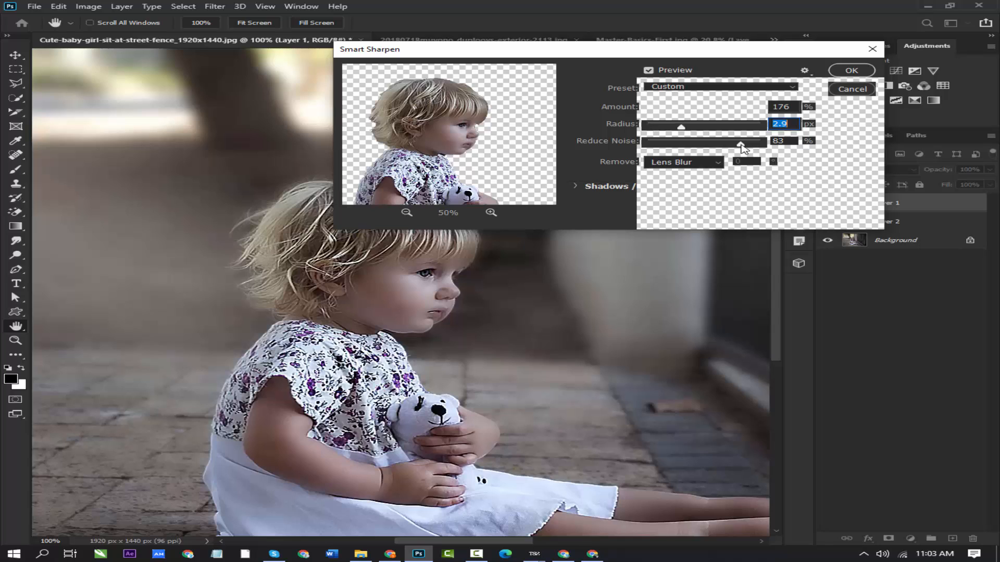
pyautogui.moveTo(736, 144); pyautogui.dragTo(721, 142)
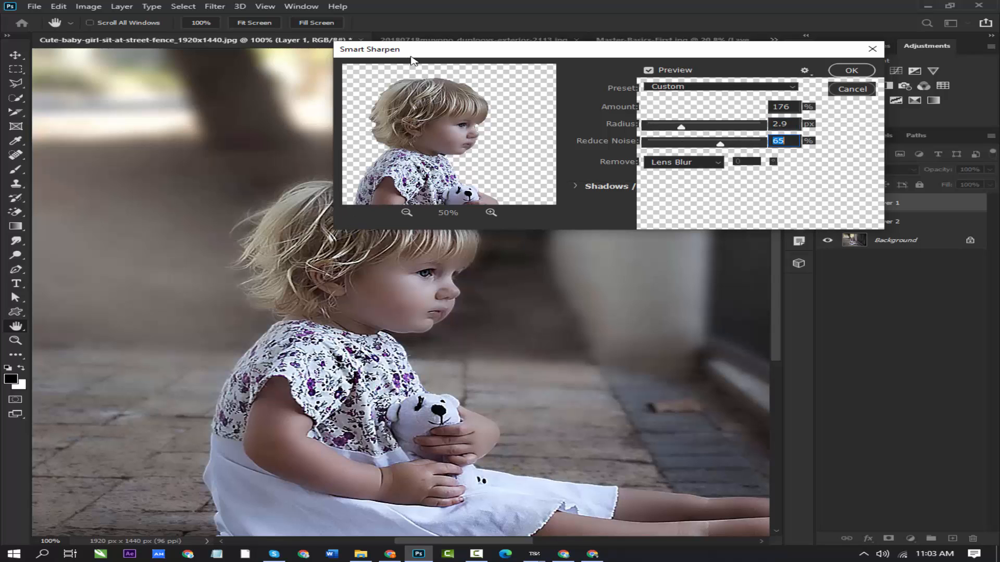
pyautogui.moveTo(412, 60); pyautogui.dragTo(240, 332)
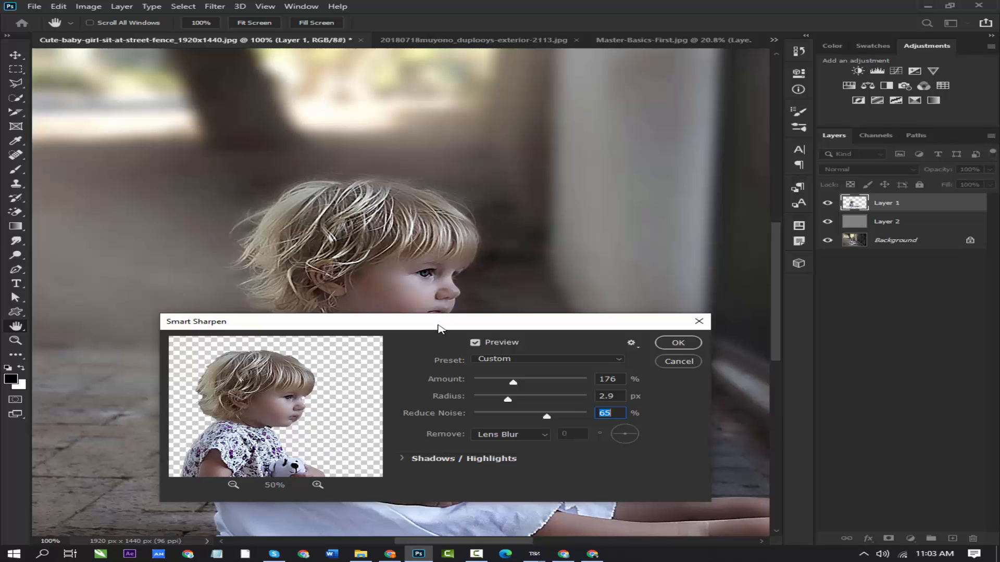
pyautogui.moveTo(437, 328); pyautogui.dragTo(370, 315)
pyautogui.moveTo(446, 369); pyautogui.dragTo(436, 369)
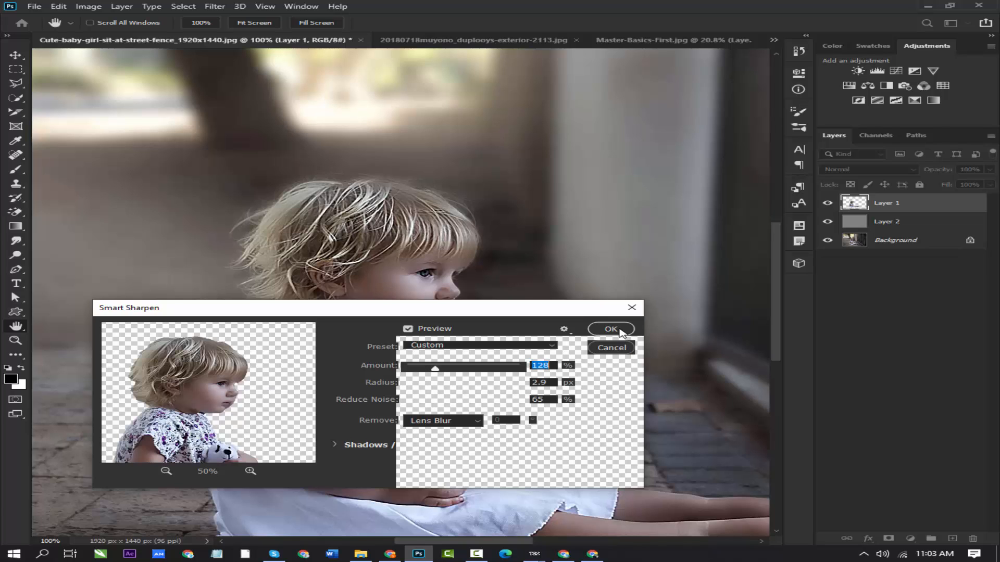
pyautogui.click(610, 329)
# - Examine the sharpened child's portrait up close and look over the available Stylize filters
pyautogui.press('b')
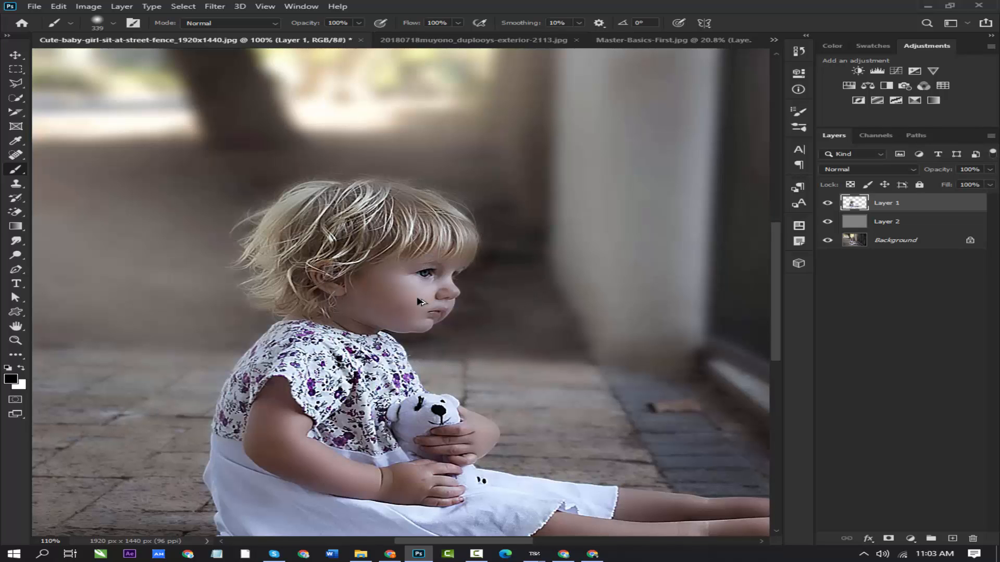
pyautogui.scroll(2, 415, 294)
pyautogui.scroll(-1, 415, 294)
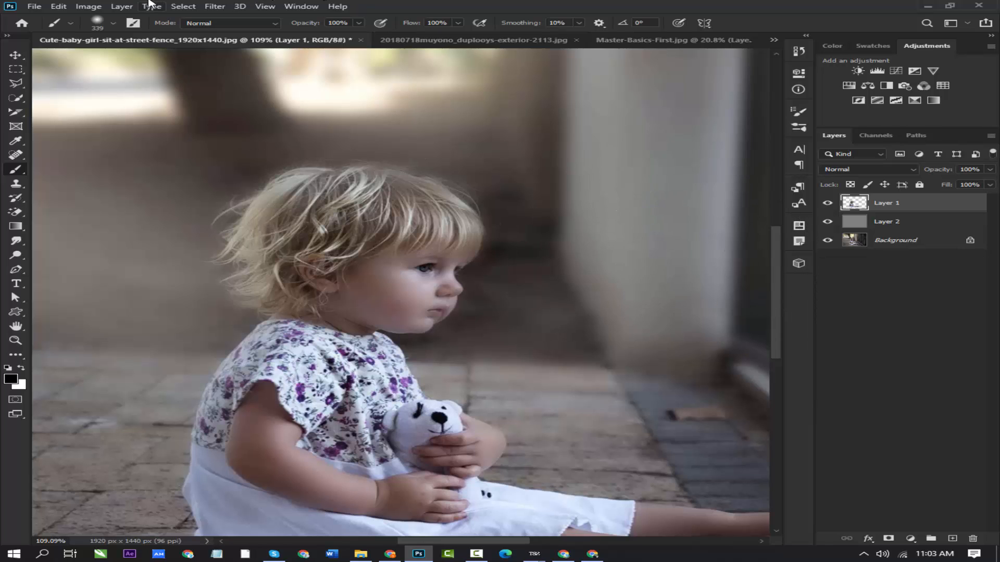
pyautogui.click(214, 6)
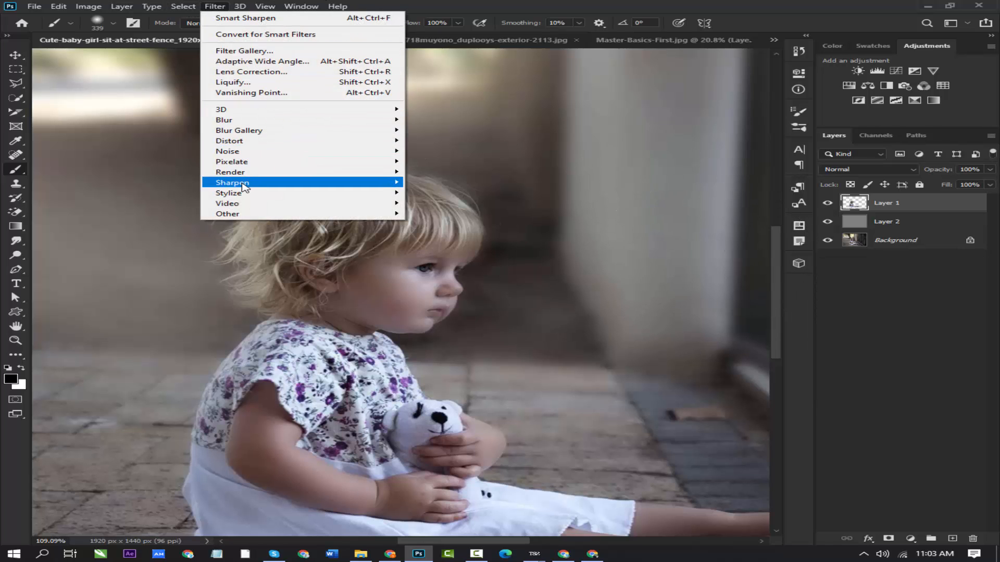
pyautogui.moveTo(248, 186)
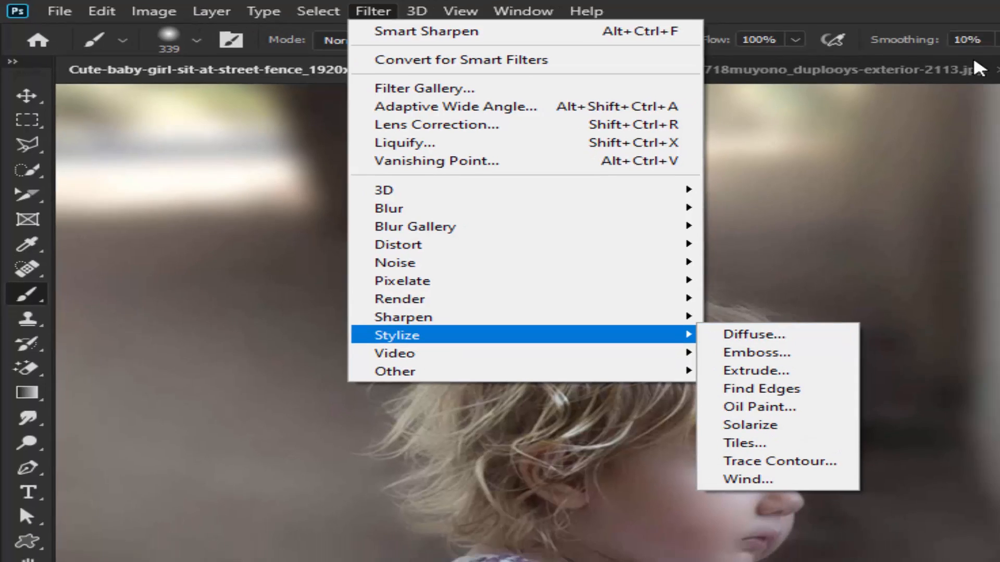
# - Switch to the 20180718muyono_duplooys-exterior-2113.jpg image and convert its locked Background into a regular layer
pyautogui.click(971, 74)
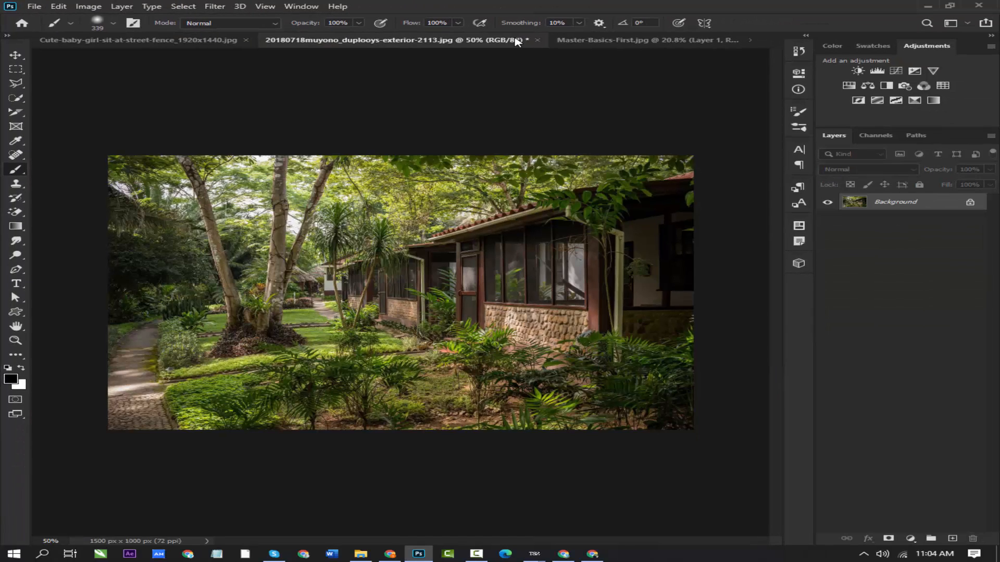
pyautogui.click(204, 8)
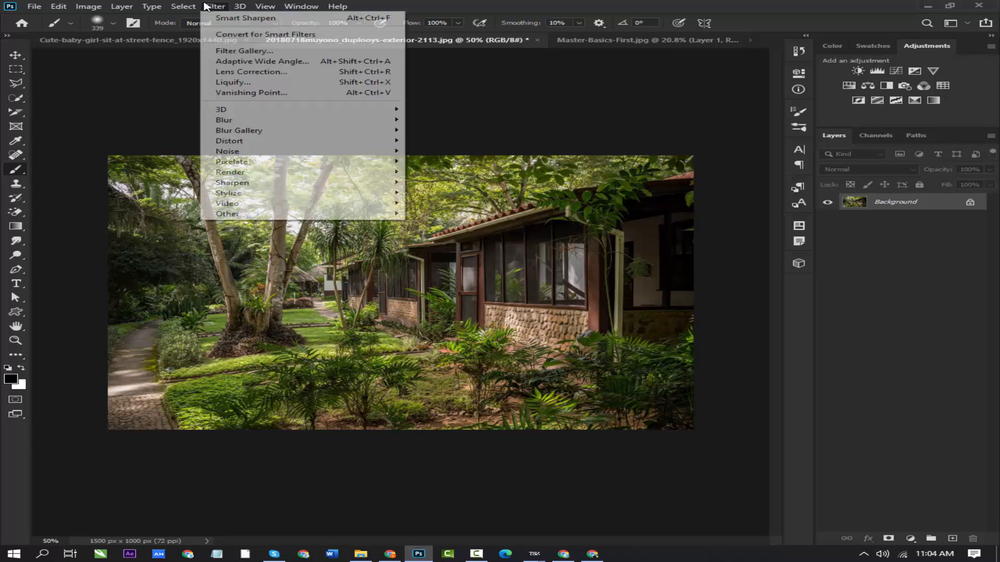
pyautogui.moveTo(231, 183)
pyautogui.click(898, 211)
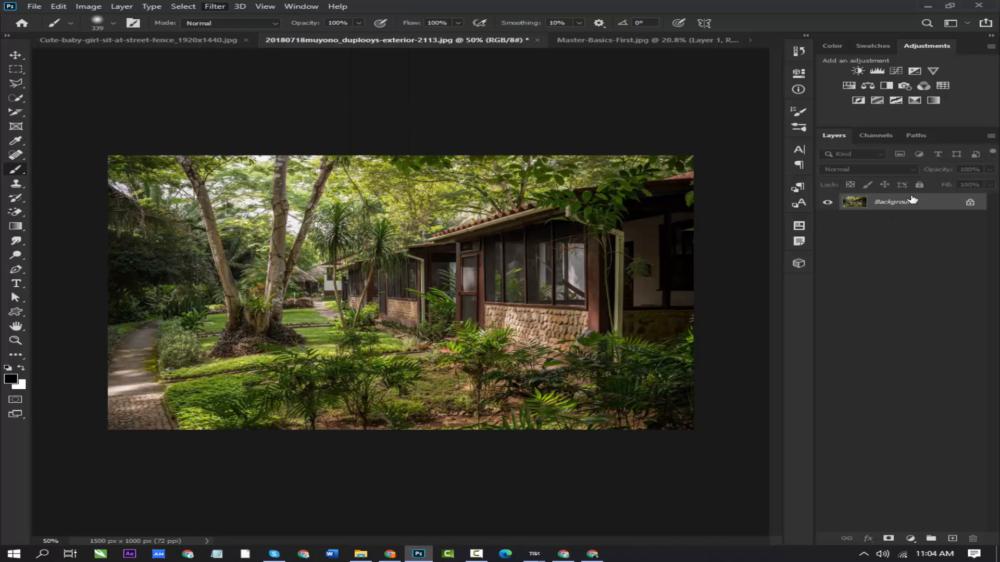
pyautogui.doubleClick(917, 202)
pyautogui.click(625, 160)
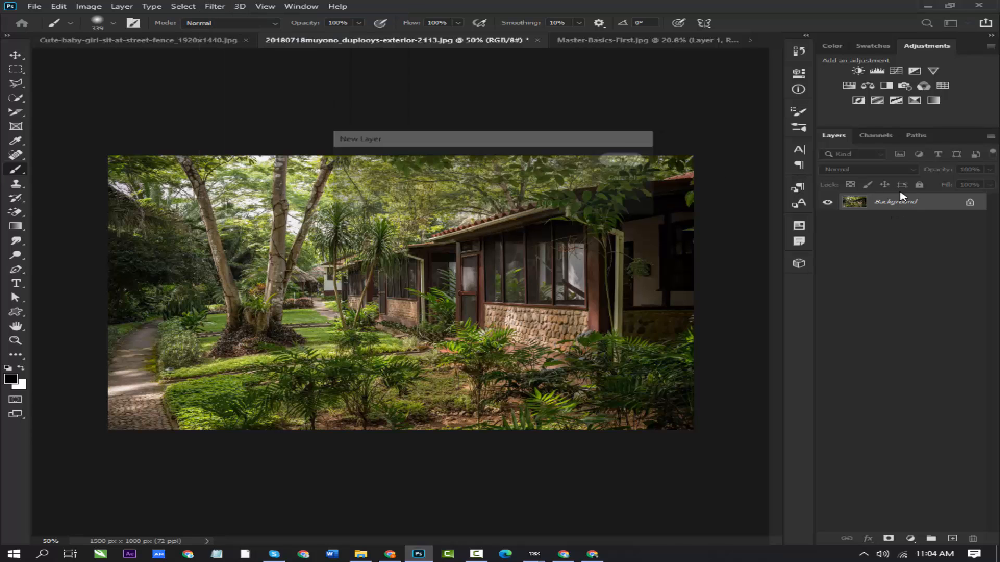
# - Convert Layer 0 of the garden house photo into a smart object for smart filters
pyautogui.click(223, 8)
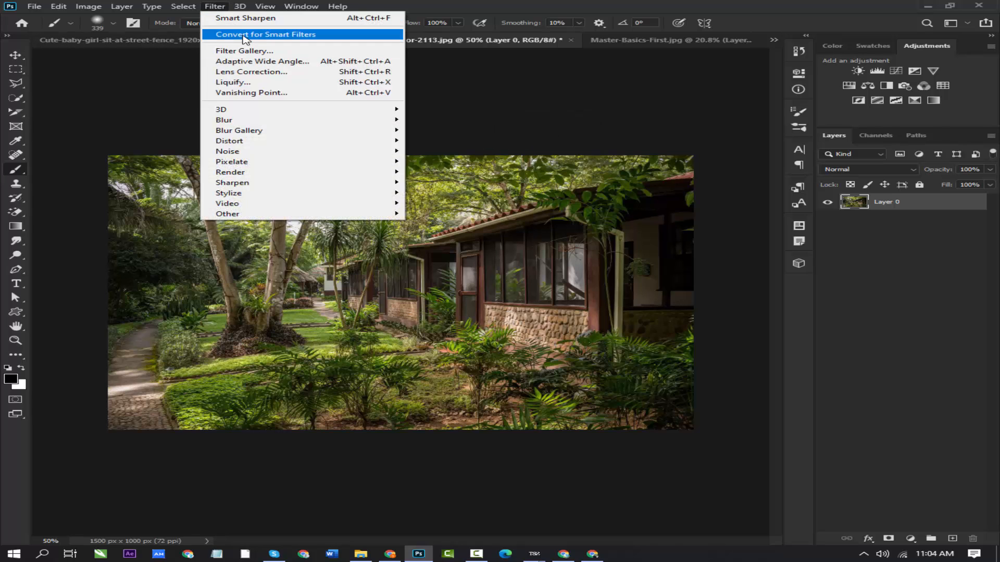
pyautogui.click(239, 34)
pyautogui.click(483, 208)
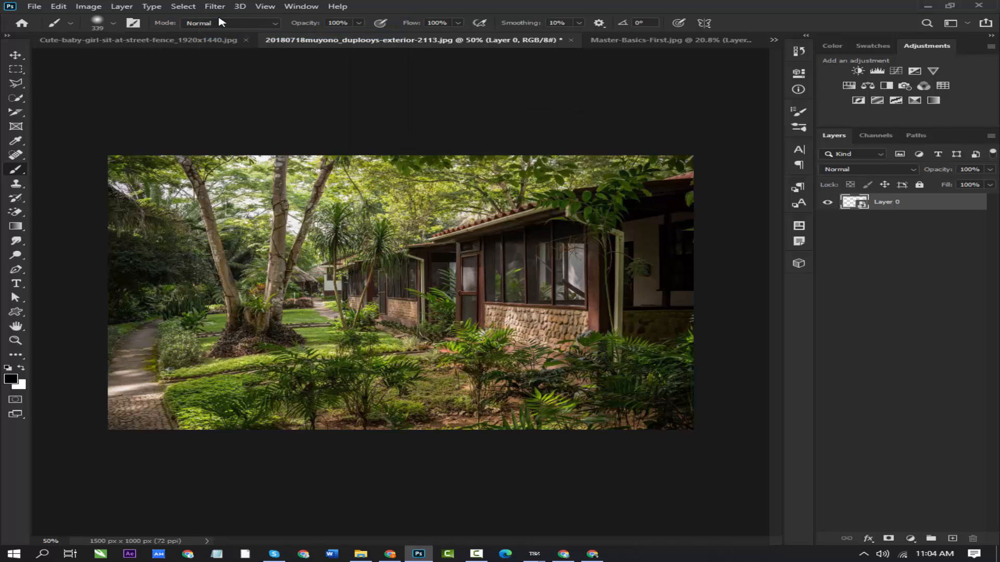
# - Start the Stylize Diffuse filter on Layer 0 and set its preview zoom to 50%
pyautogui.click(215, 6)
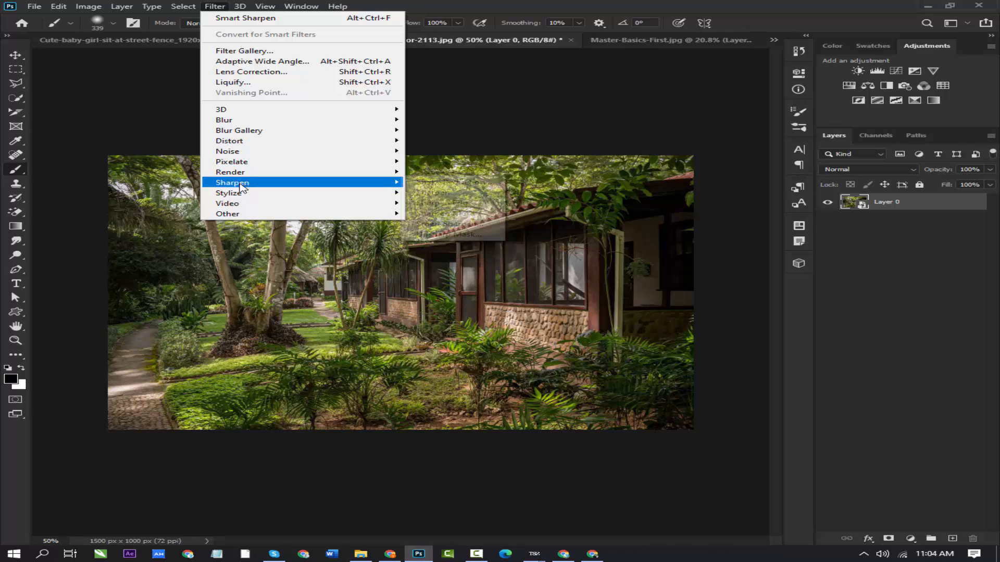
pyautogui.moveTo(245, 195)
pyautogui.click(465, 195)
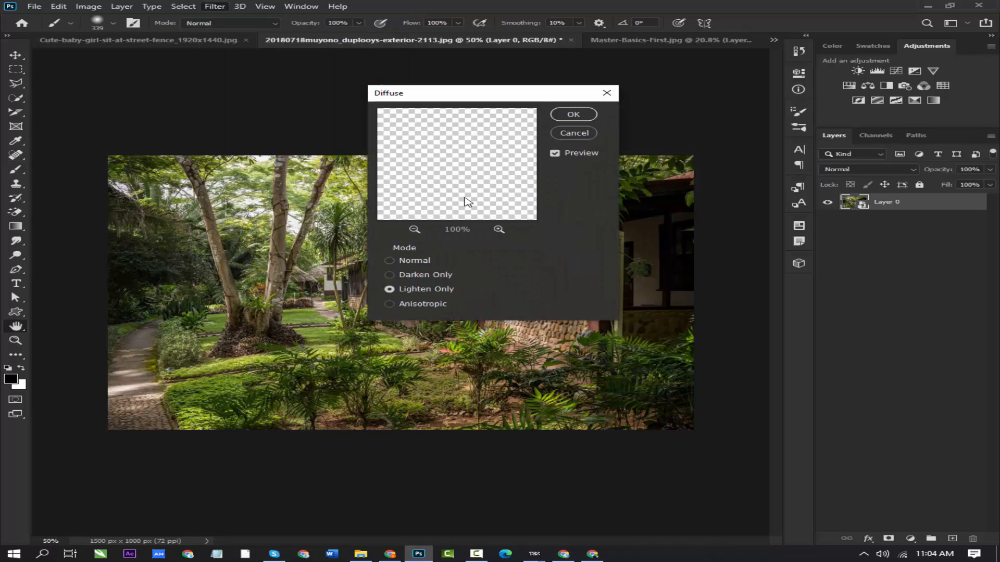
pyautogui.click(414, 230)
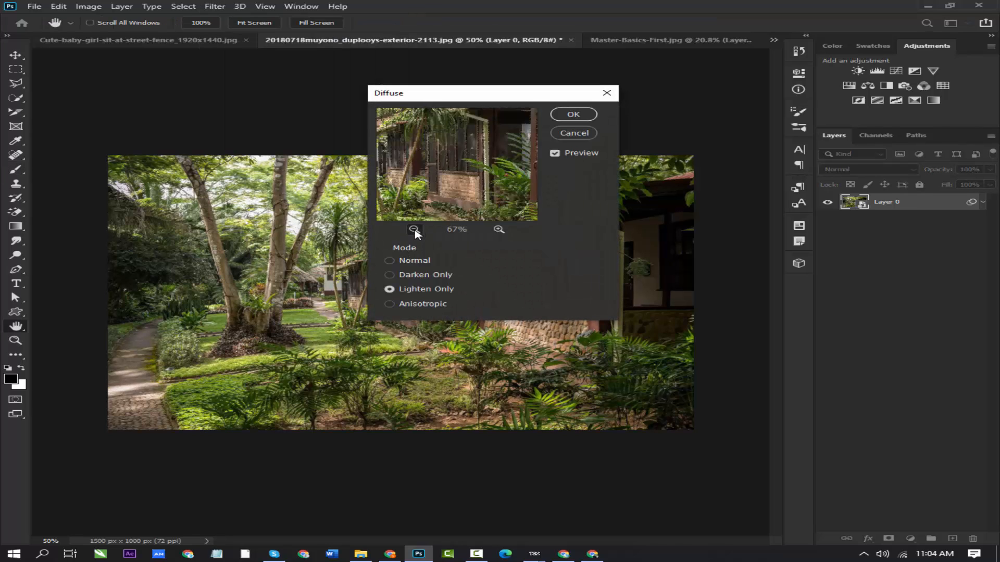
pyautogui.click(414, 229)
pyautogui.click(414, 229)
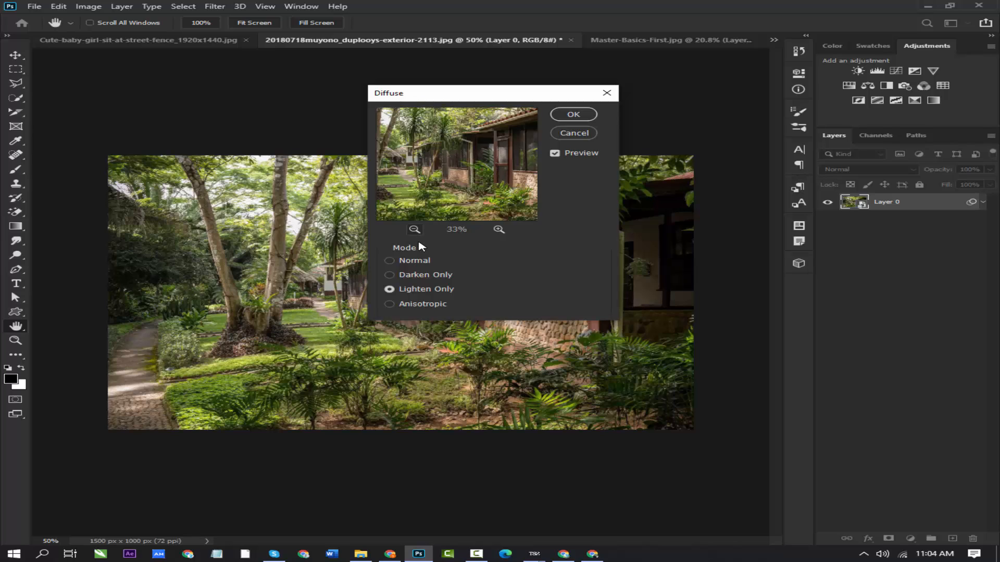
pyautogui.click(498, 230)
# - Compare the Normal, Lighten Only and Anisotropic modes of Diffuse and apply the filter in Darken Only mode
pyautogui.click(390, 261)
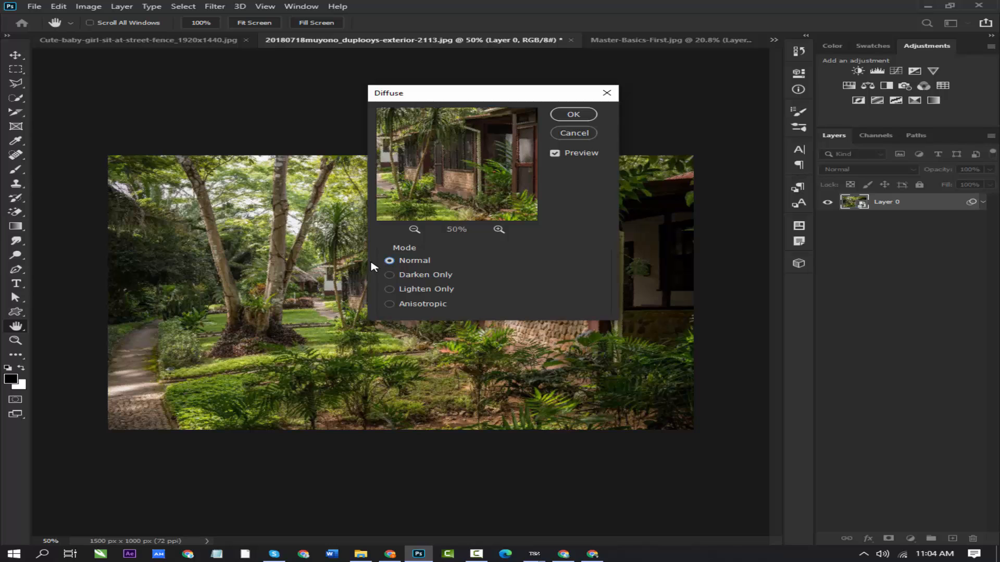
pyautogui.click(390, 275)
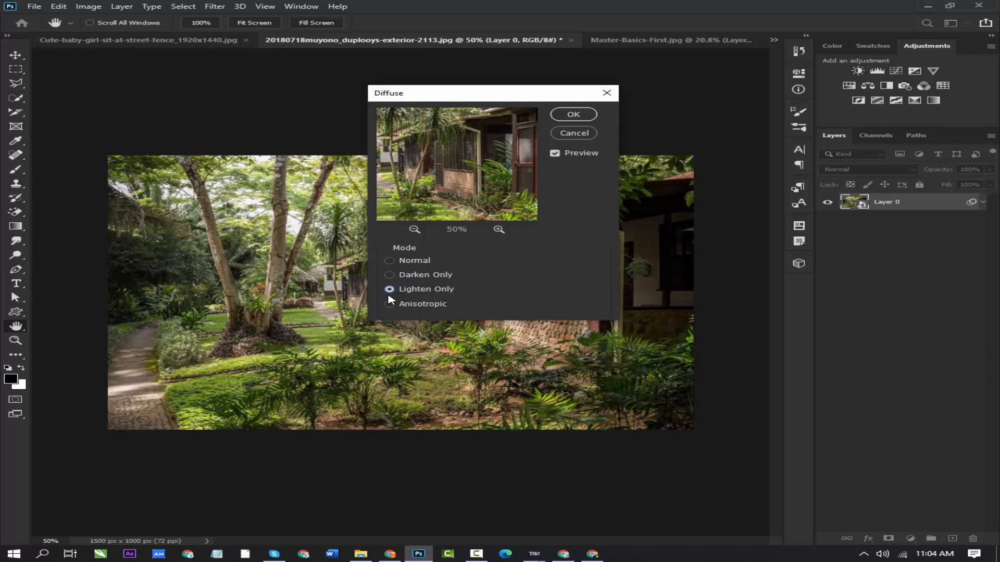
pyautogui.click(389, 303)
pyautogui.click(390, 275)
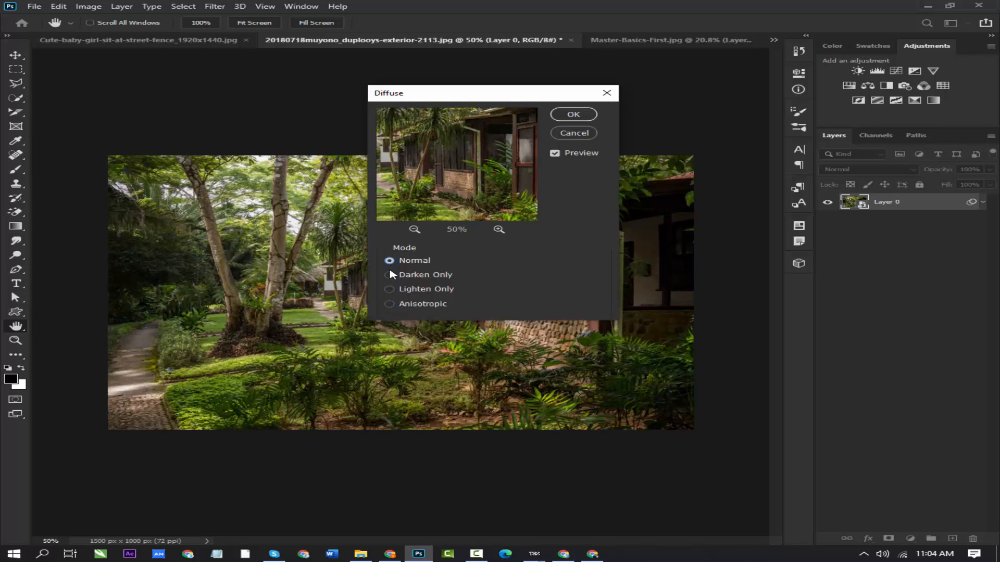
pyautogui.click(390, 275)
pyautogui.click(574, 114)
pyautogui.press('b')
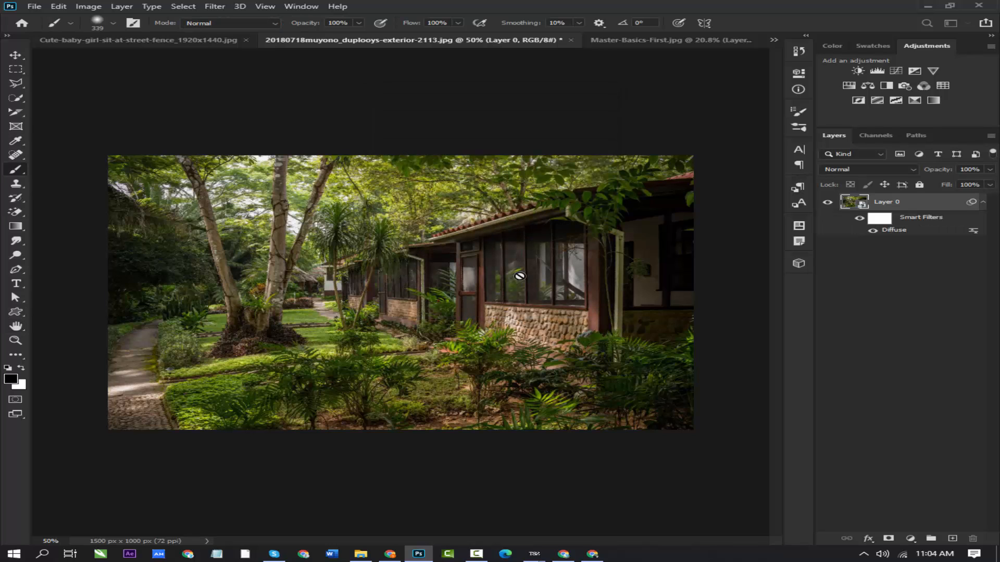
# - Compare the photo with and without Diffuse by undoing and redoing it, ending with the filter undone
pyautogui.hotkey('ctrl', 'z')
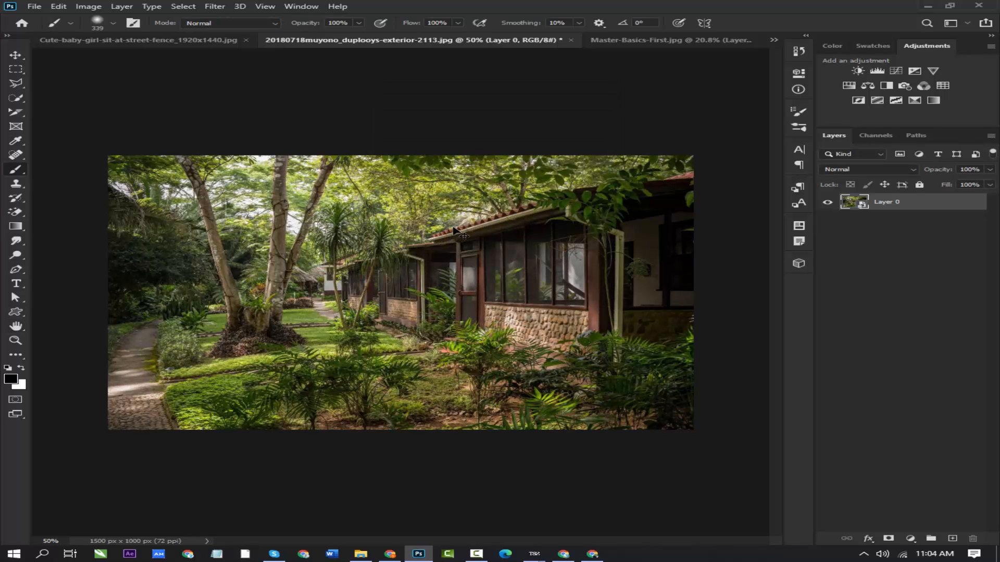
pyautogui.hotkey('ctrl', 'shift', 'z')
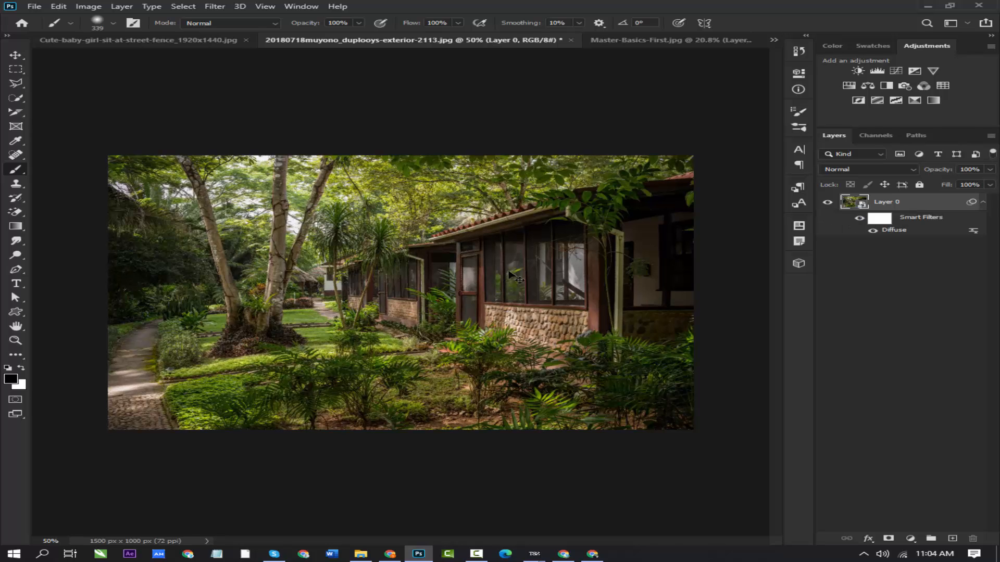
pyautogui.hotkey('ctrl', 'z')
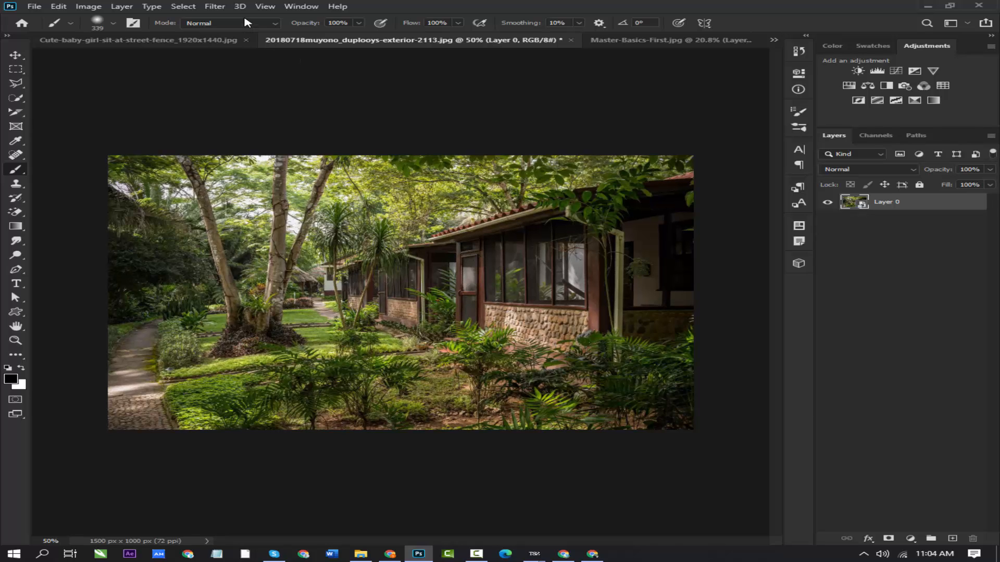
# - Preview the Stylize Emboss filter on Layer 0 with a height of 10 pixels and an amount of 64%
pyautogui.click(213, 6)
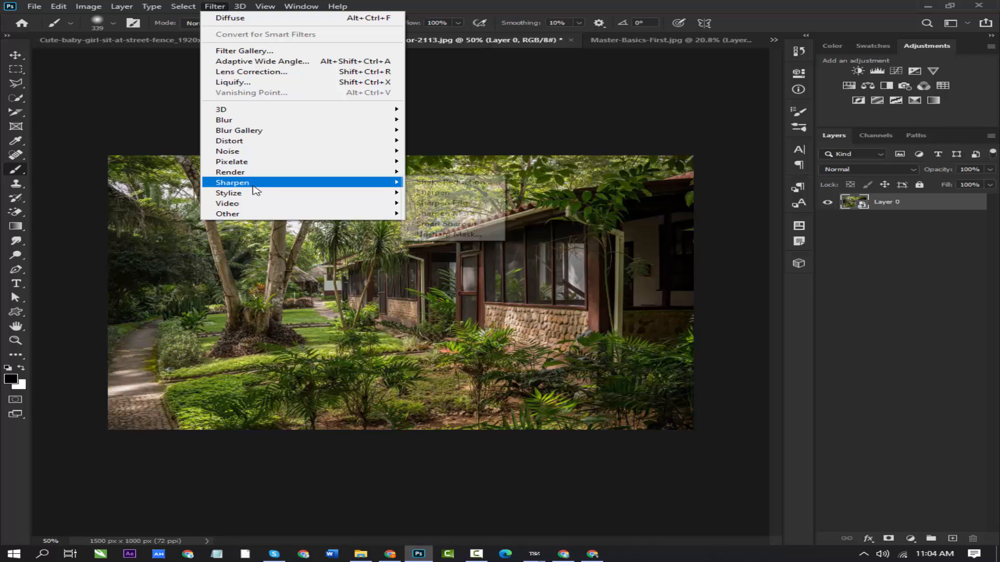
pyautogui.moveTo(266, 197)
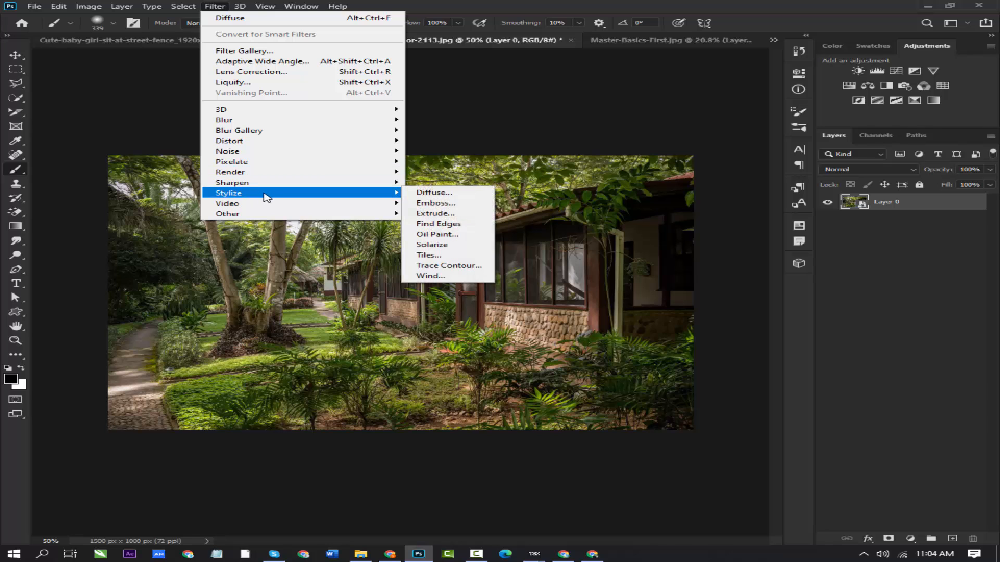
pyautogui.click(428, 203)
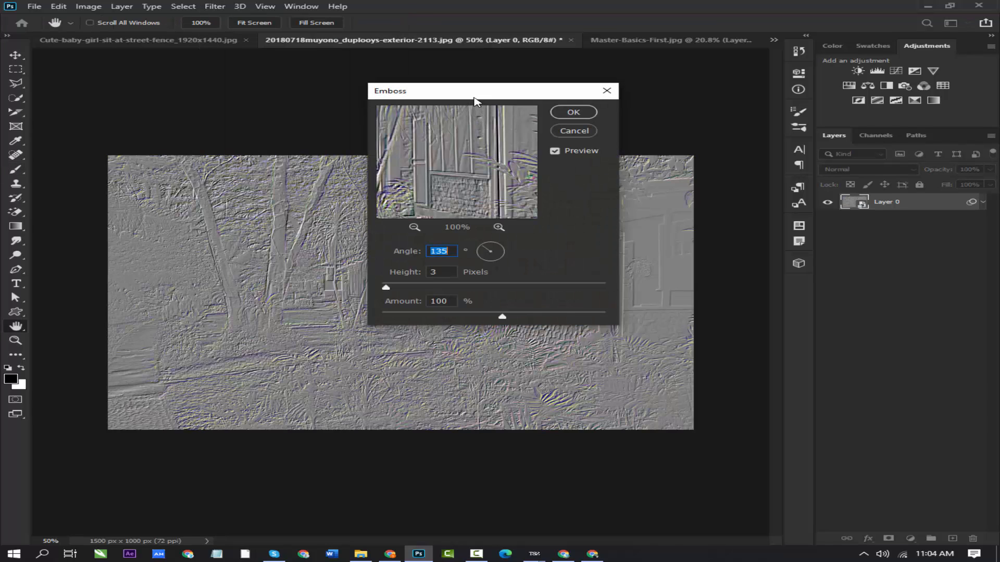
pyautogui.moveTo(475, 101); pyautogui.dragTo(624, 110)
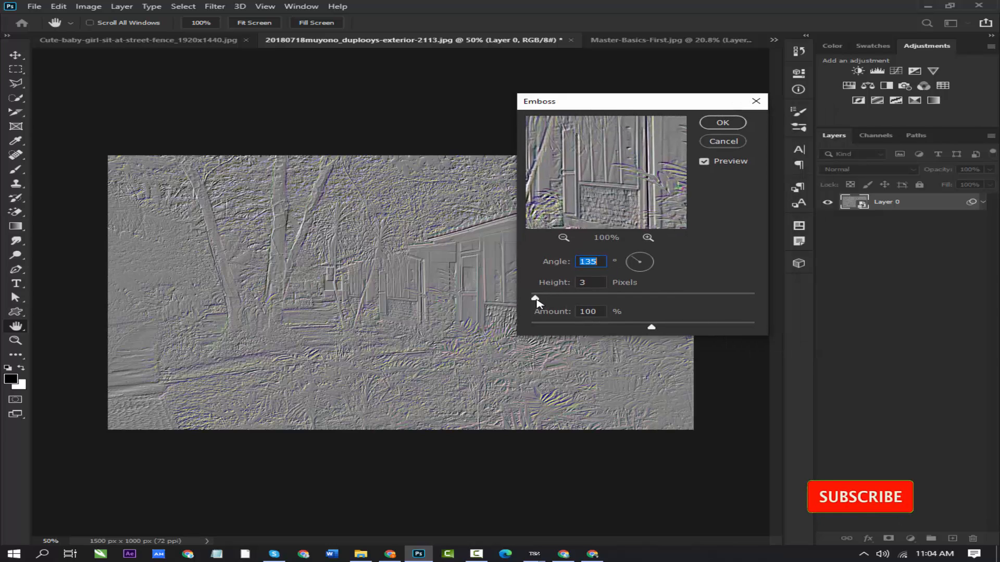
pyautogui.moveTo(536, 298)
pyautogui.mouseDown()
pyautogui.moveTo(567, 299)
pyautogui.moveTo(552, 299)
pyautogui.mouseUp()
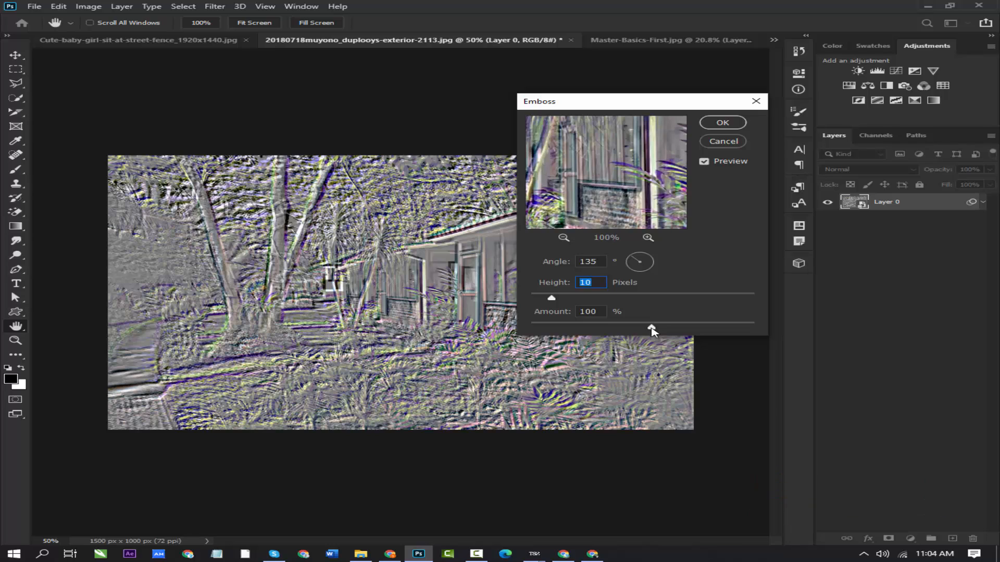
pyautogui.moveTo(651, 329); pyautogui.dragTo(608, 329)
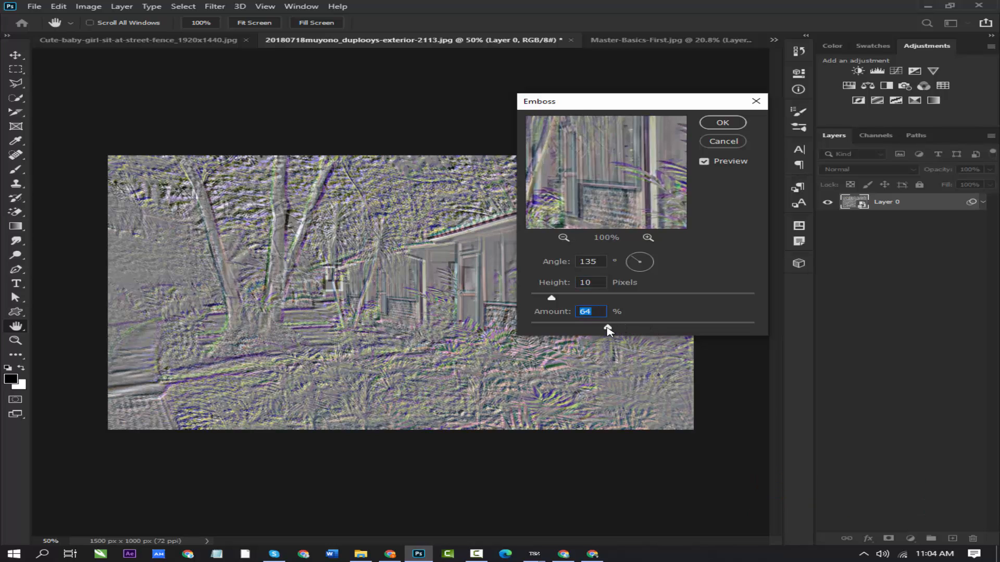
# - Try Emboss with a height of 19 pixels, an angle of -94° and an amount of 16%, and cancel the filter
pyautogui.moveTo(552, 299); pyautogui.dragTo(572, 302)
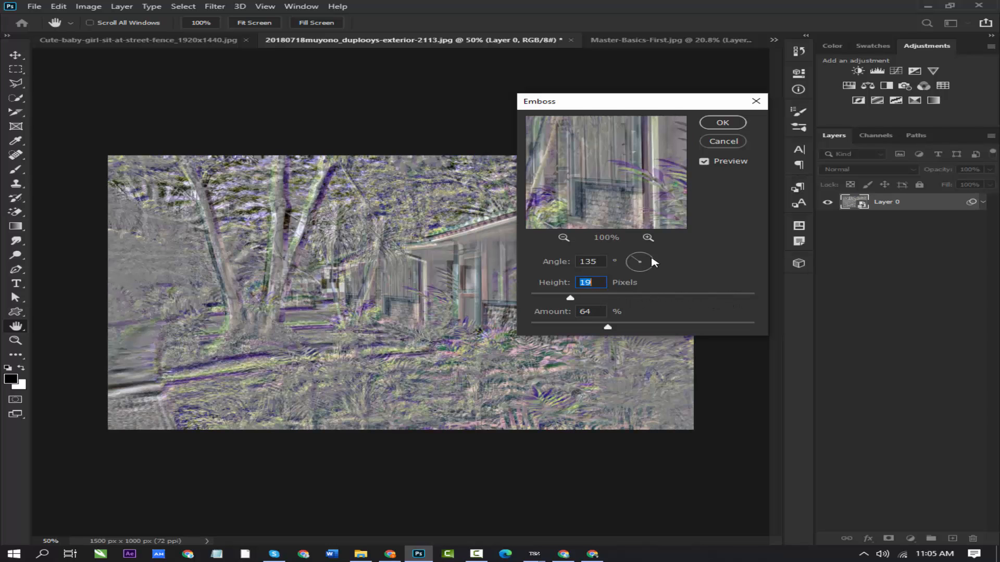
pyautogui.moveTo(634, 262); pyautogui.dragTo(549, 327)
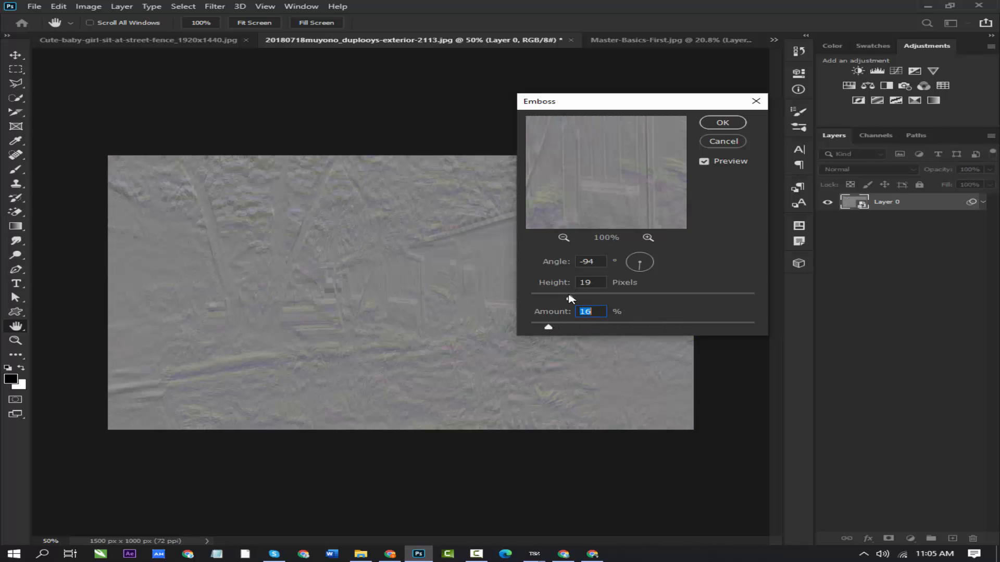
pyautogui.click(569, 297)
pyautogui.click(724, 141)
pyautogui.press('b')
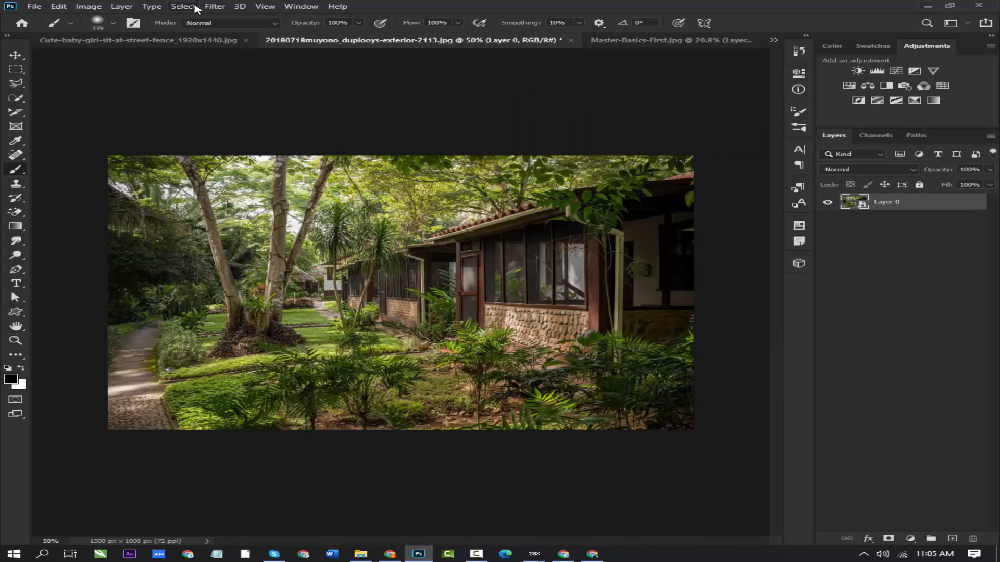
# - Apply the Oil Paint filter to Layer 0 with stylization 2.7, cleanliness 2.7 and scale 2.0
pyautogui.click(183, 6)
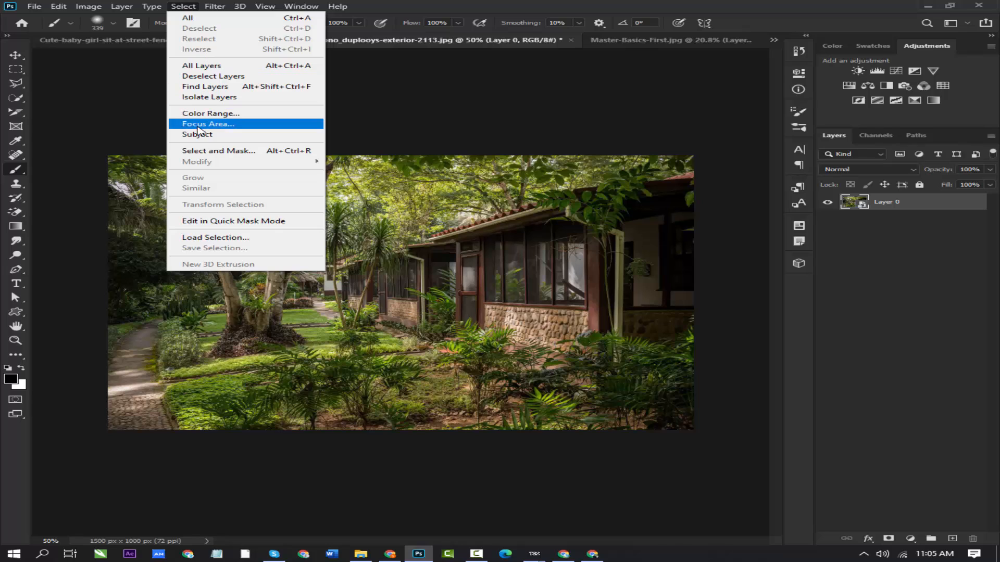
pyautogui.click(214, 6)
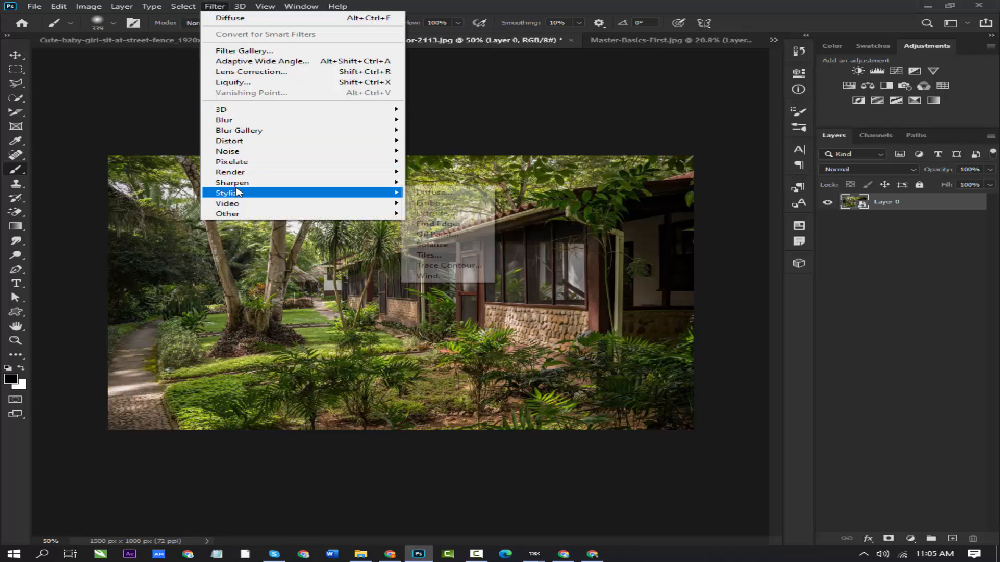
pyautogui.moveTo(252, 195)
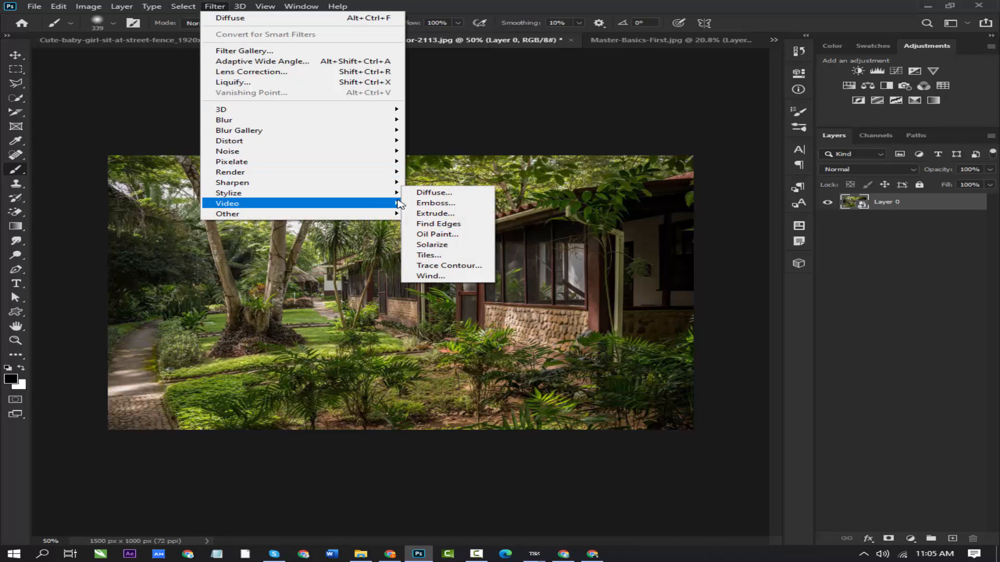
pyautogui.click(445, 234)
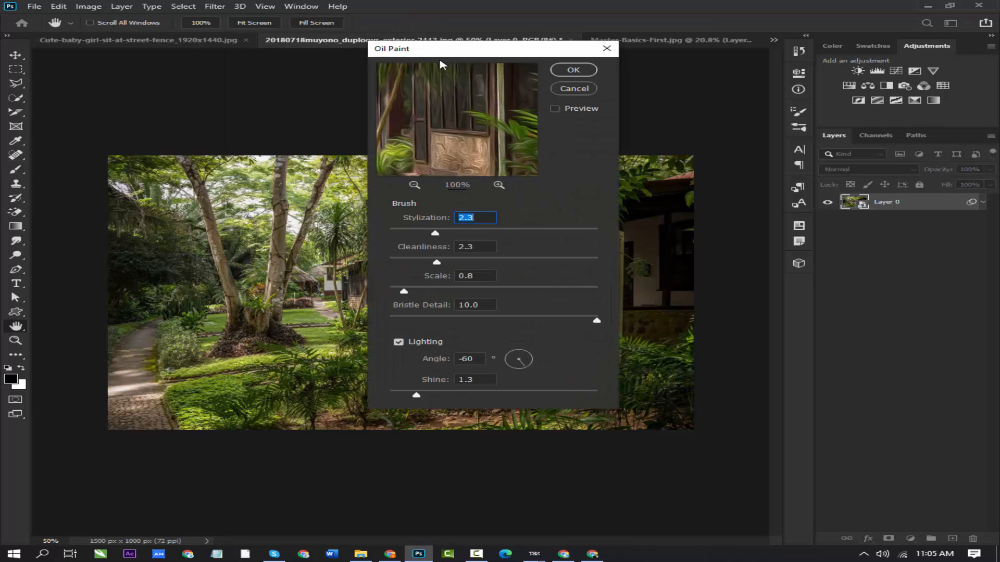
pyautogui.moveTo(441, 54); pyautogui.dragTo(479, 98)
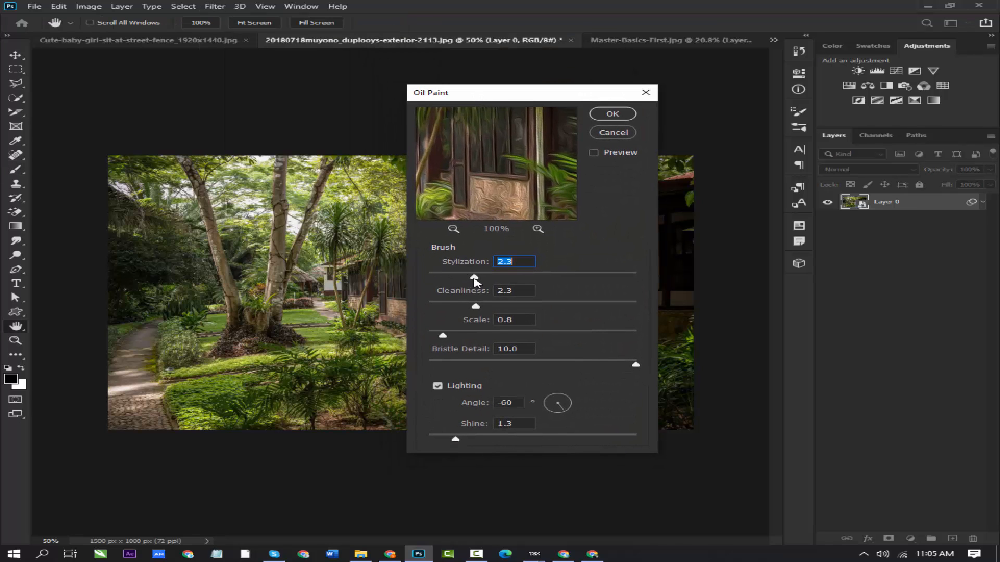
pyautogui.moveTo(475, 278); pyautogui.dragTo(484, 308)
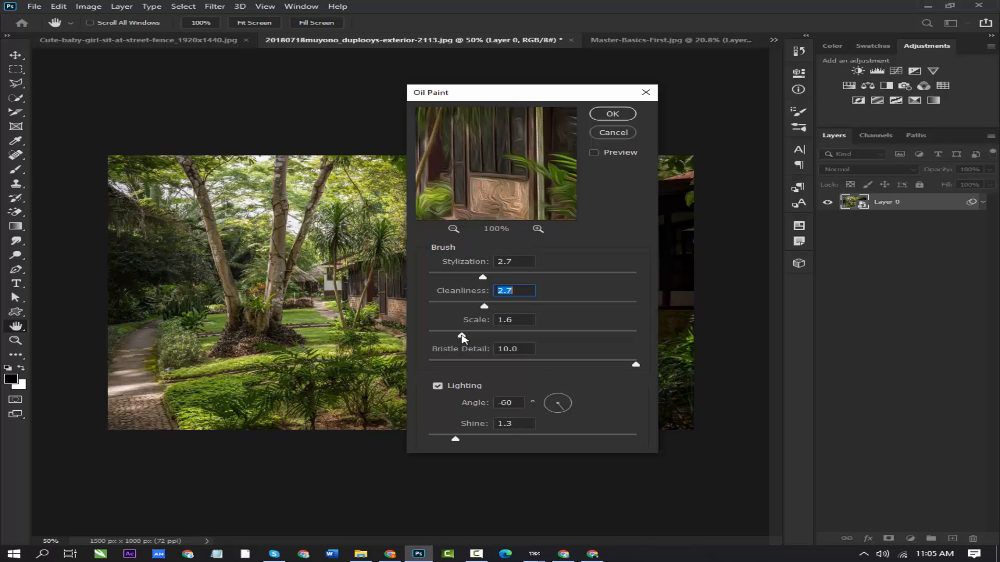
pyautogui.moveTo(461, 336); pyautogui.dragTo(468, 336)
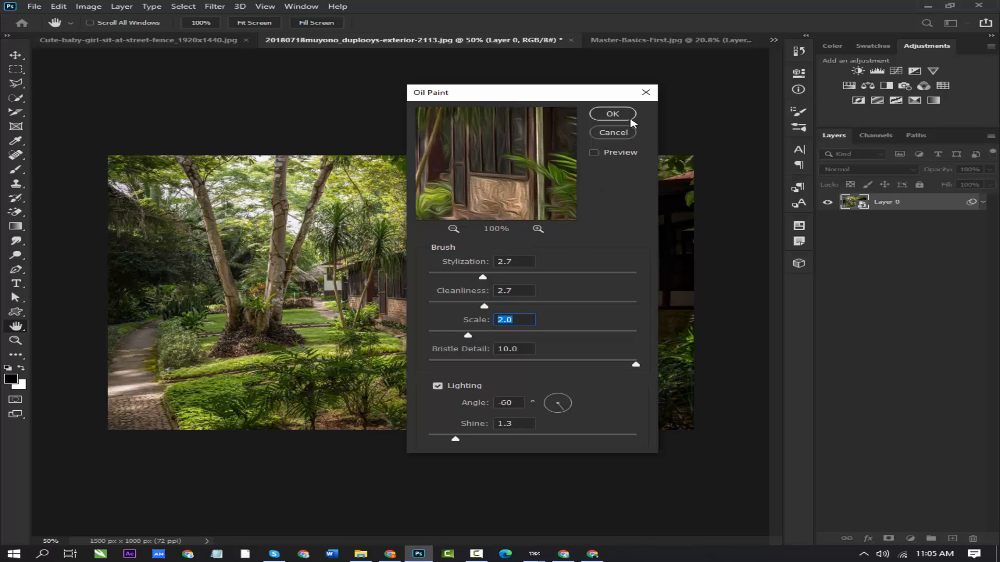
pyautogui.click(612, 114)
pyautogui.press('b')
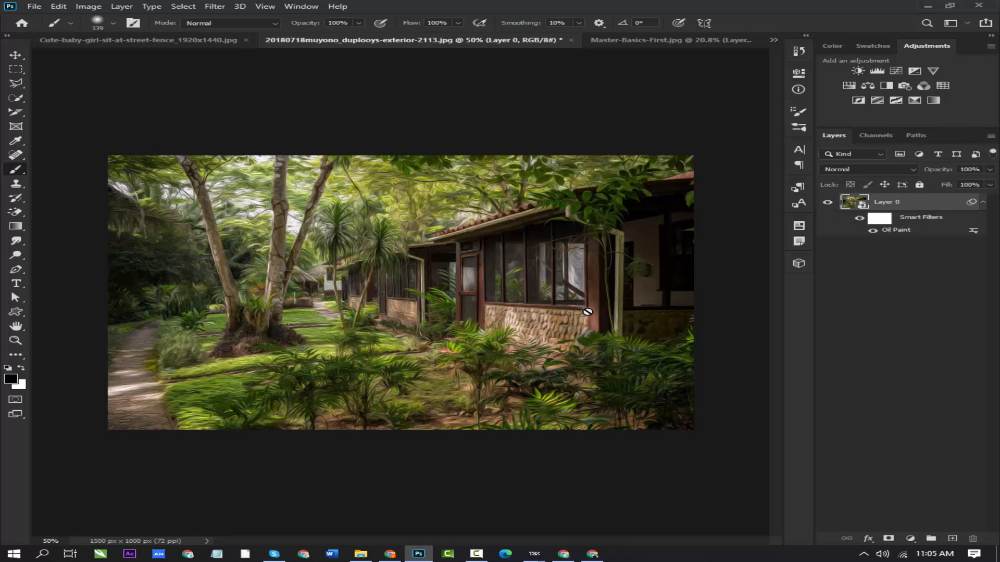
# - Examine the oil paint effect on the house up close and undo the Oil Paint filter
pyautogui.scroll(4, 554, 255)
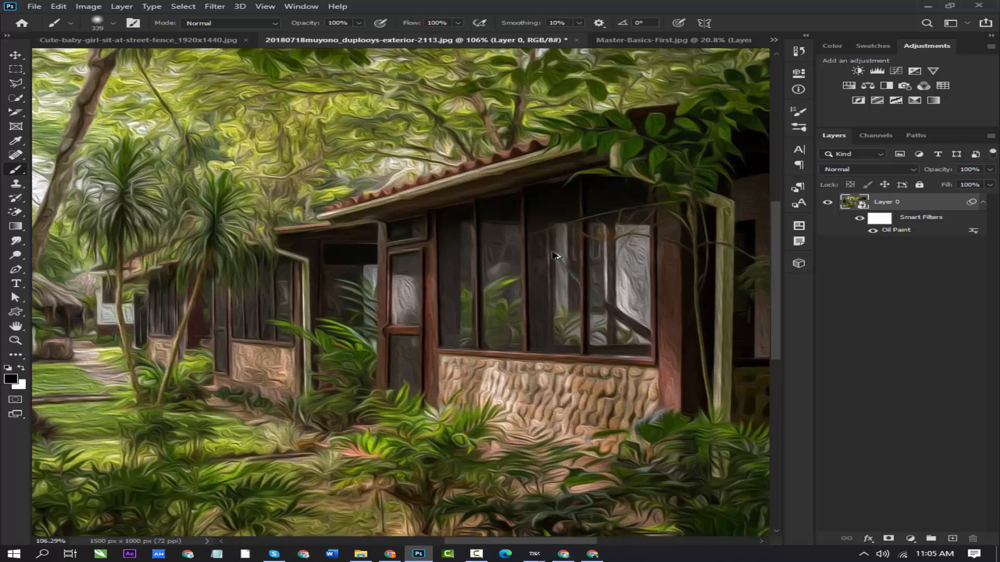
pyautogui.scroll(-3, 555, 255)
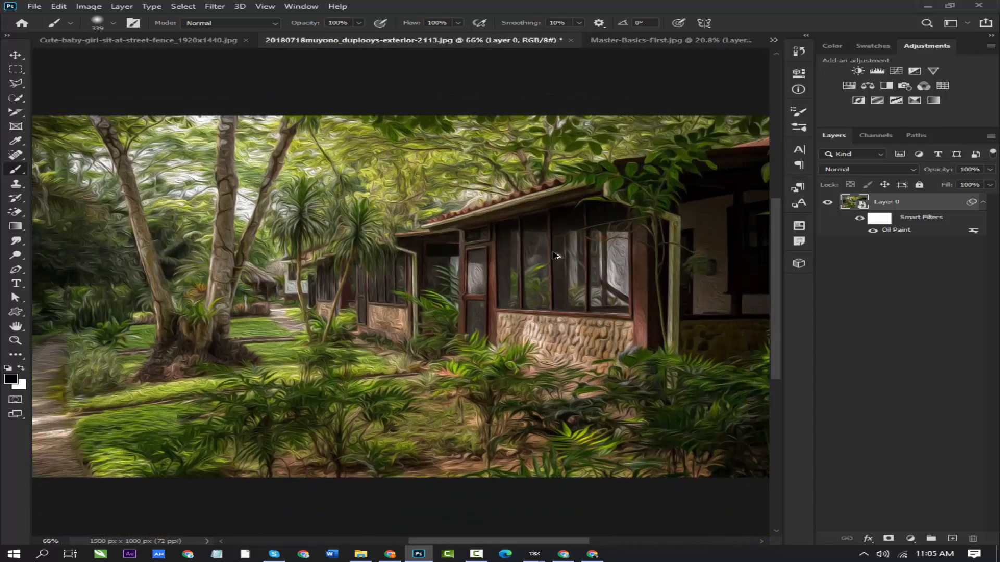
pyautogui.scroll(-1, 555, 255)
pyautogui.hotkey('ctrl', 'z')
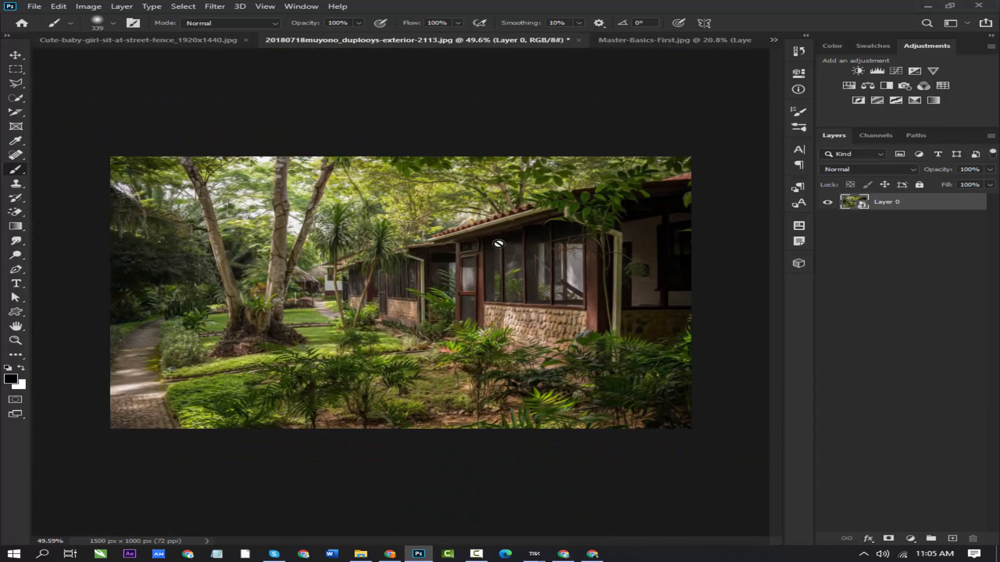
# - Apply the Stylize Solarize filter to Layer 0 as a smart filter
pyautogui.click(211, 6)
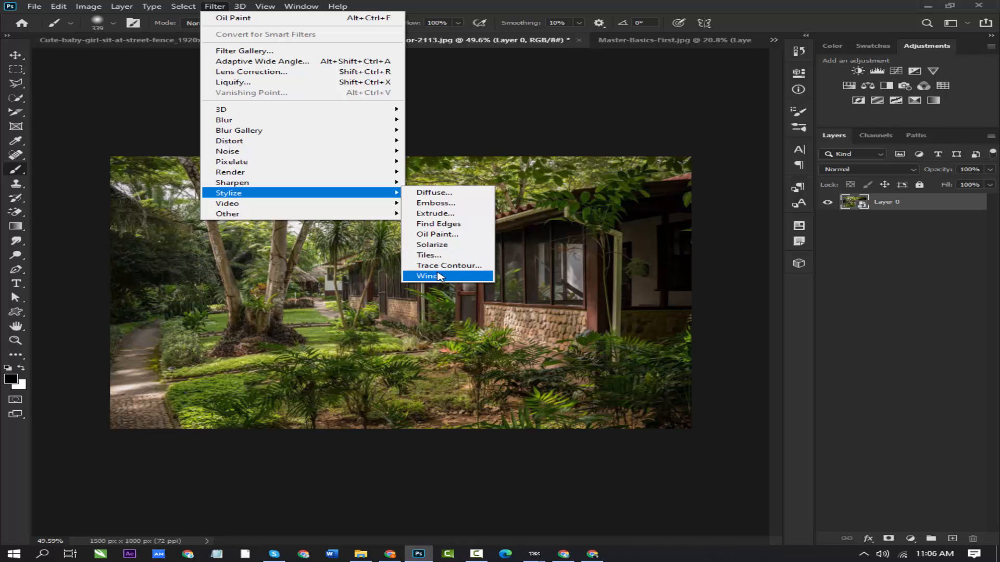
pyautogui.click(434, 247)
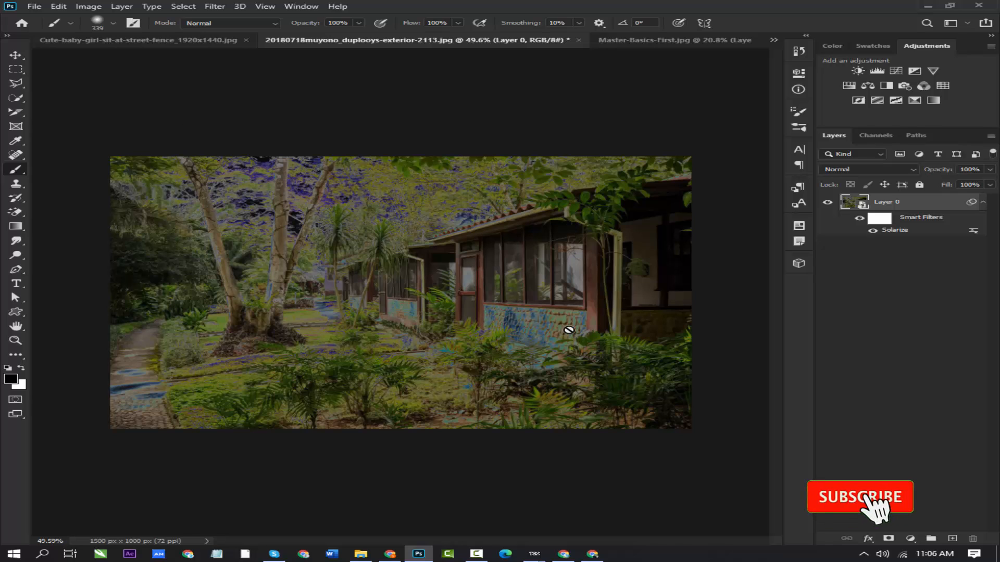
# - Undo the Solarize filter, and try Tiles with 20 tiles, 10% maximum offset and background color fill before undoing it
pyautogui.hotkey('ctrl', 'z')
pyautogui.click(152, 5)
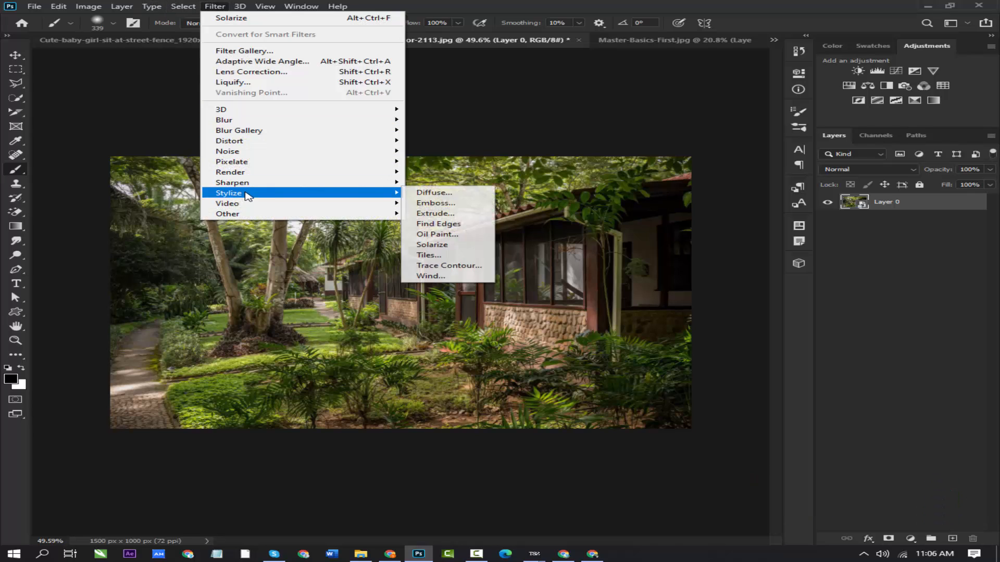
pyautogui.click(439, 256)
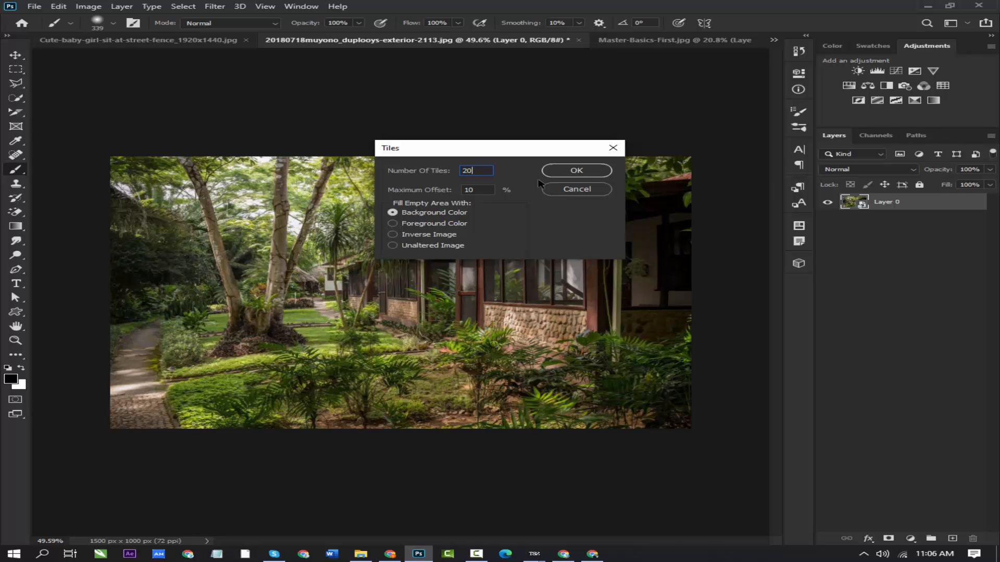
pyautogui.click(576, 171)
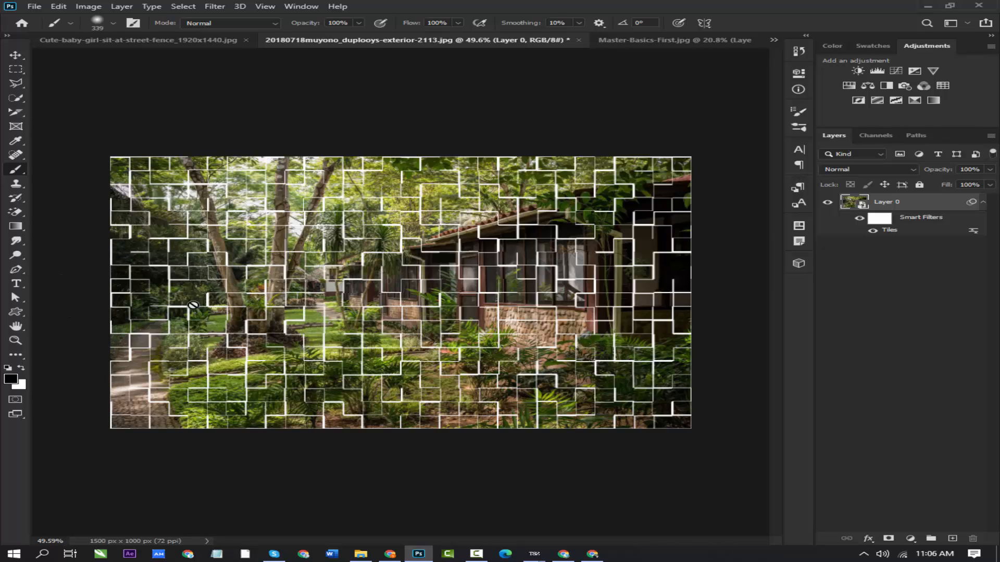
pyautogui.hotkey('ctrl', 'z')
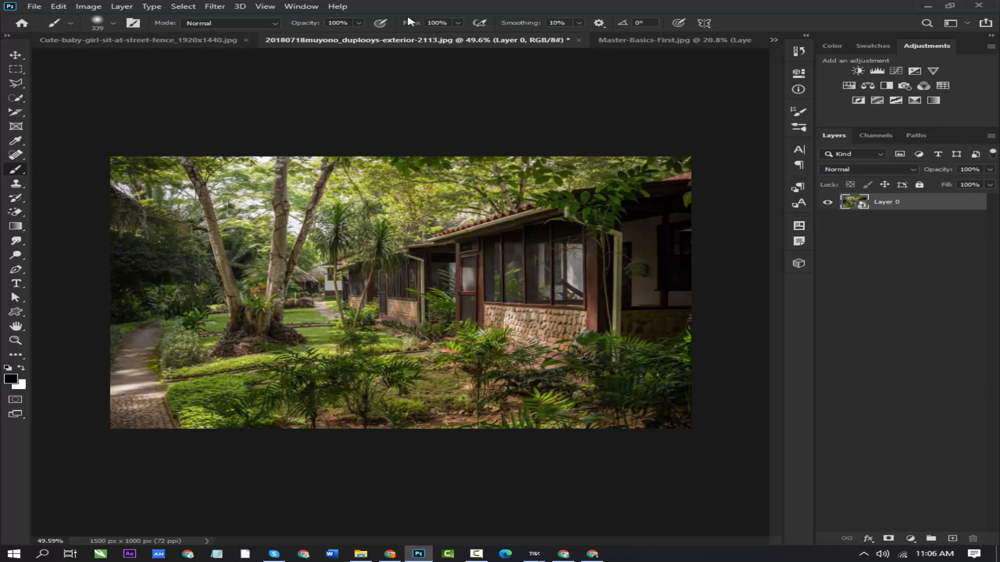
# - Try the Trace Contour filter on Layer 0 at level 62 with the Lower edge option, and undo it
pyautogui.click(215, 6)
pyautogui.moveTo(260, 196)
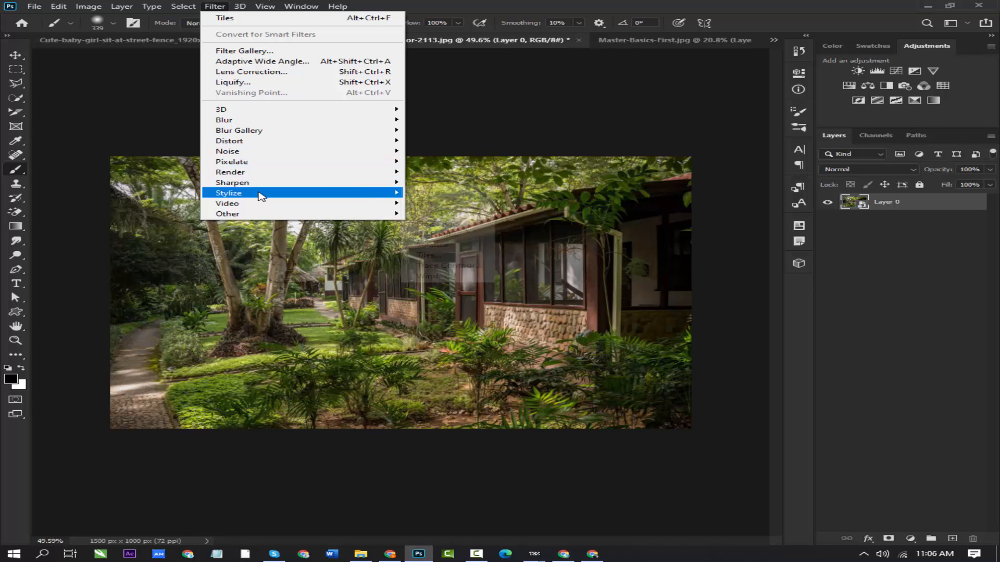
pyautogui.click(443, 267)
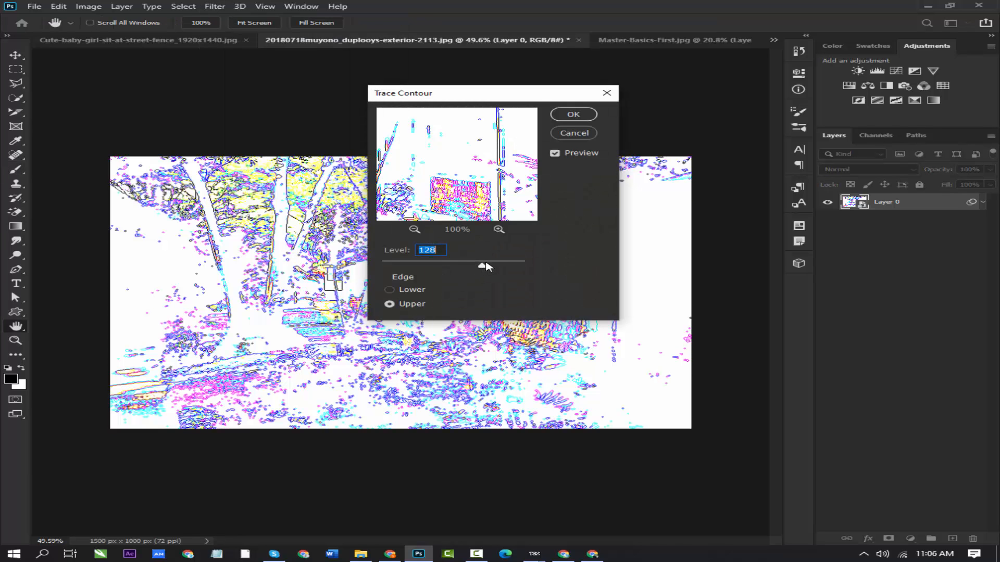
pyautogui.moveTo(485, 266); pyautogui.dragTo(396, 267)
pyautogui.click(389, 290)
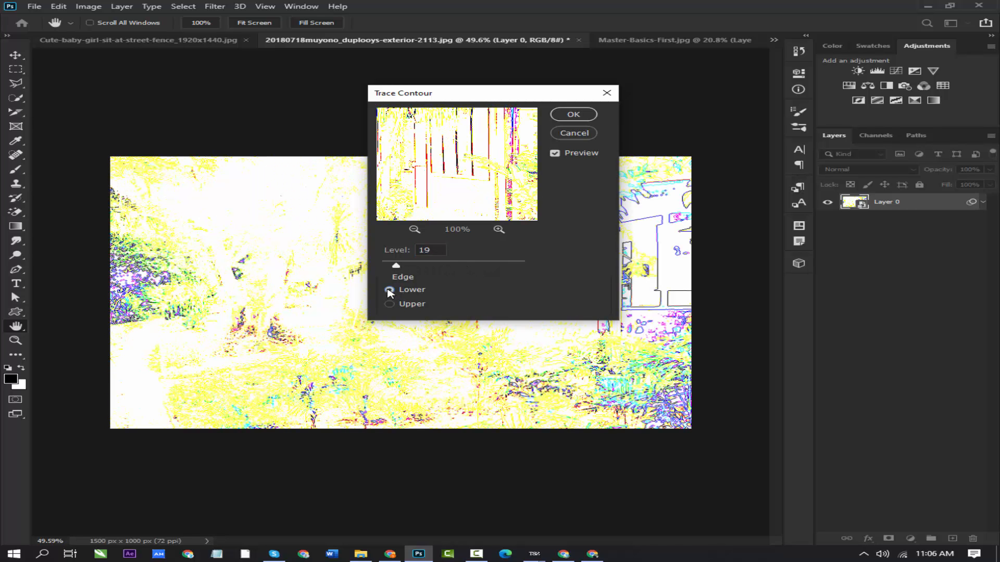
pyautogui.moveTo(397, 266); pyautogui.dragTo(431, 266)
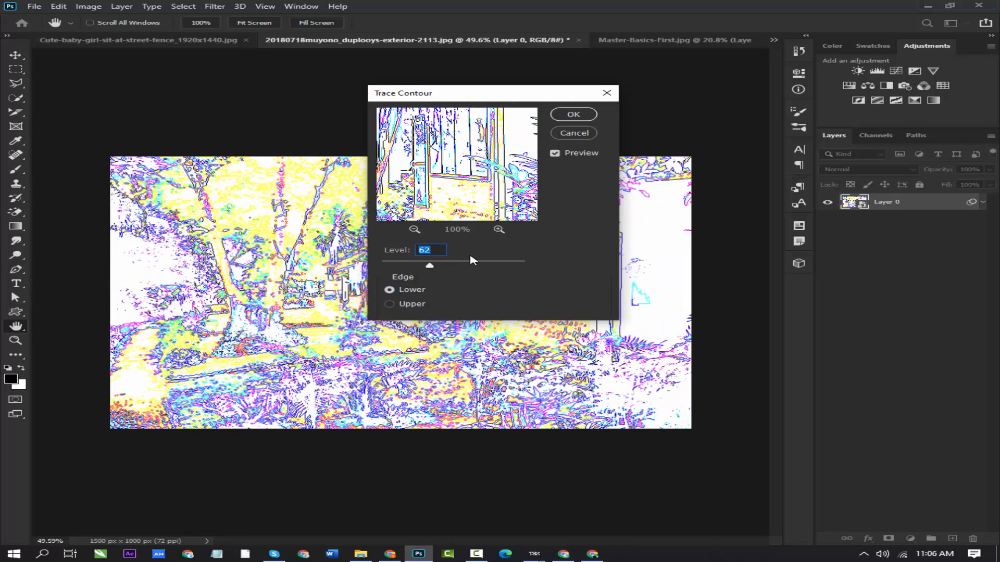
pyautogui.click(581, 119)
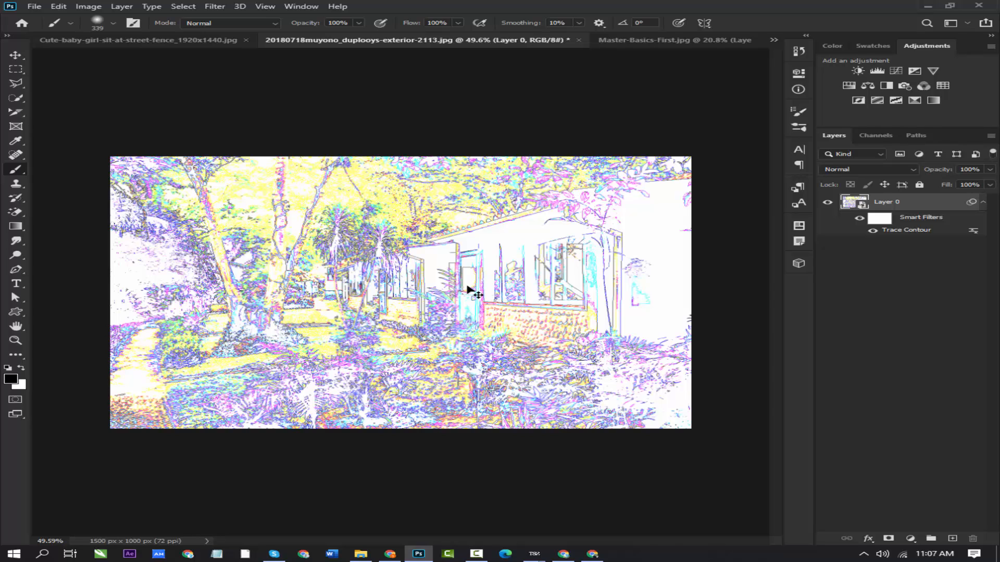
pyautogui.hotkey('ctrl', 'z')
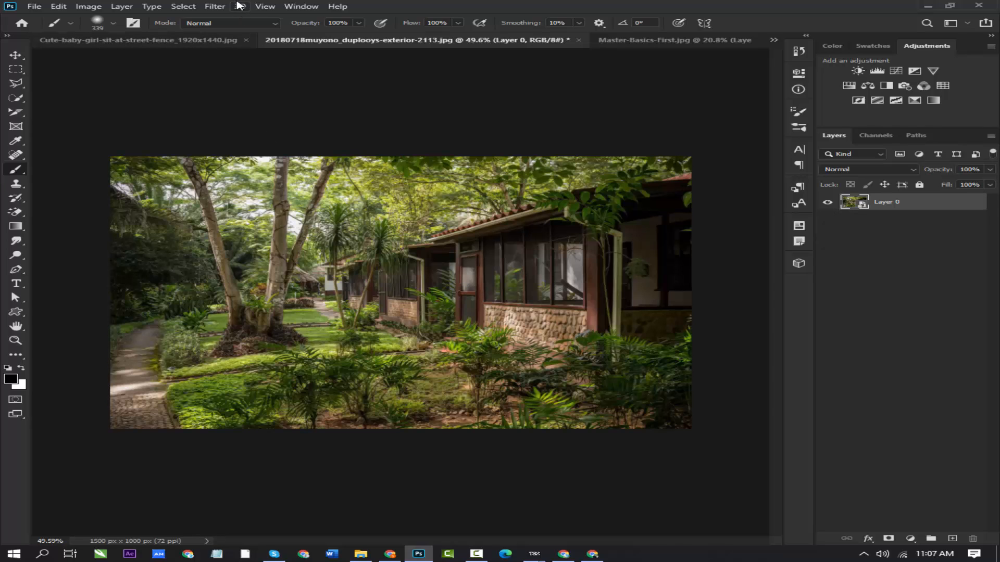
pyautogui.click(193, 7)
pyautogui.click(215, 6)
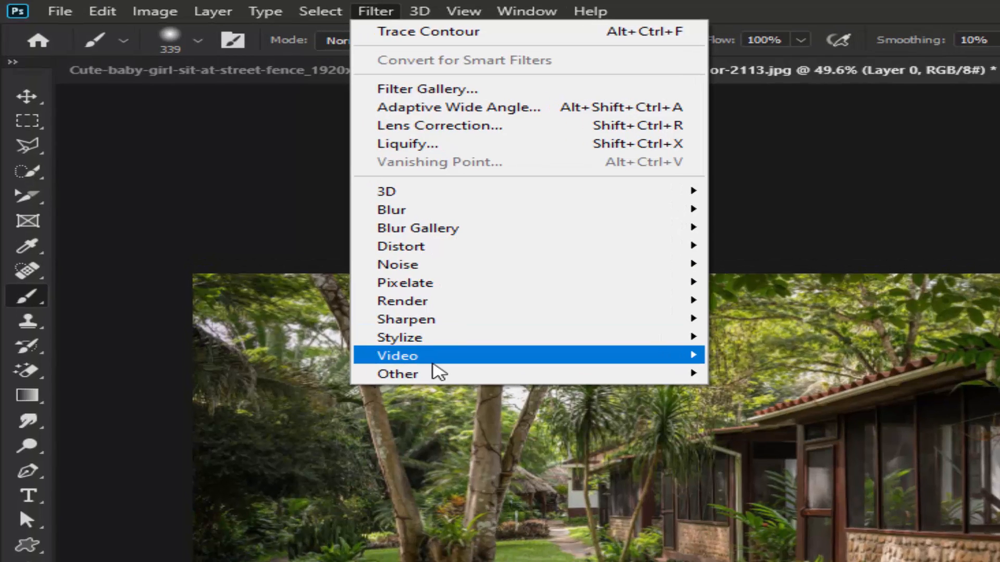
pyautogui.moveTo(447, 364)
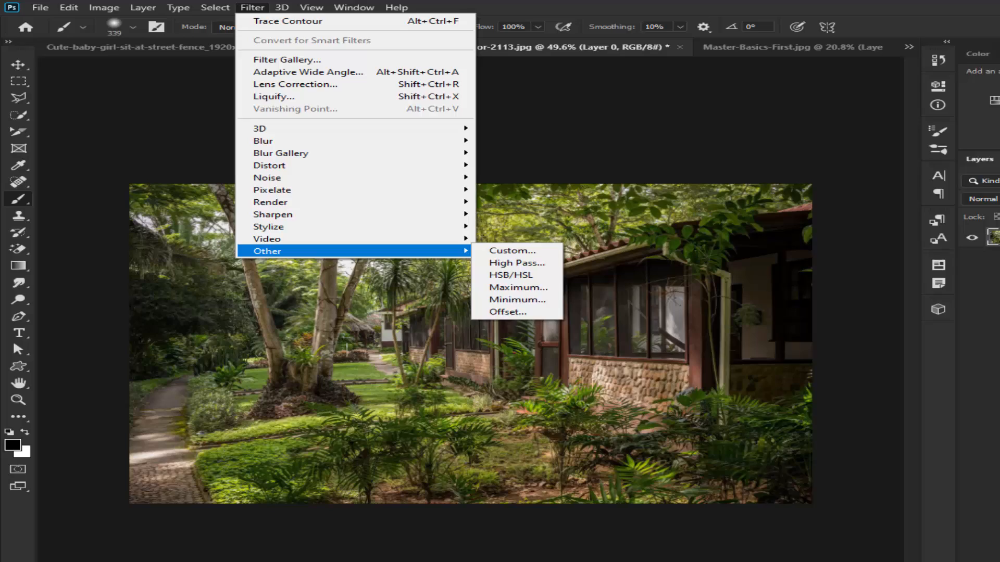
# - Duplicate Layer 0 and apply the High Pass filter with a radius of 2.1 pixels to the copy
pyautogui.click(933, 205)
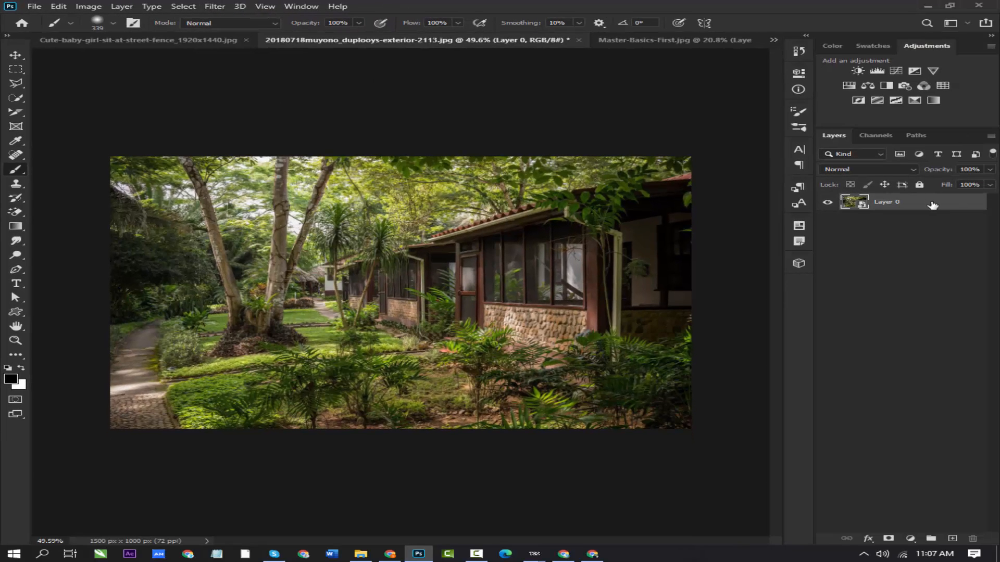
pyautogui.hotkey('ctrl', 'j')
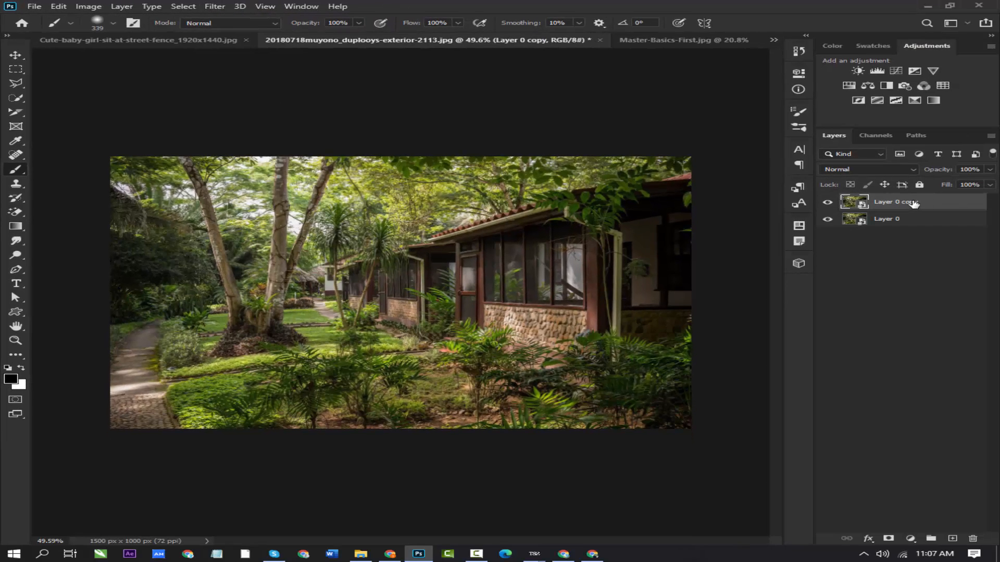
pyautogui.click(214, 7)
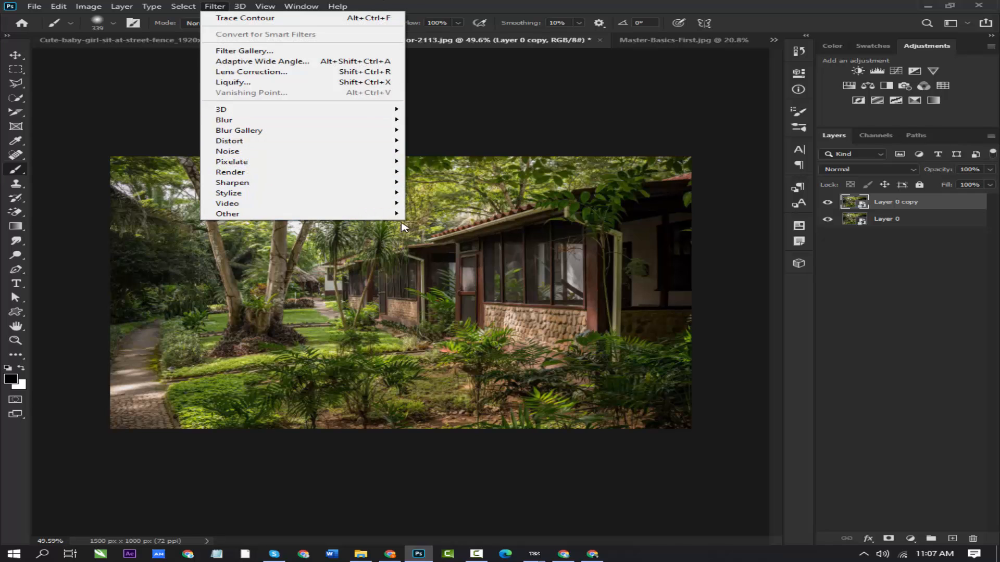
pyautogui.moveTo(401, 214)
pyautogui.click(441, 227)
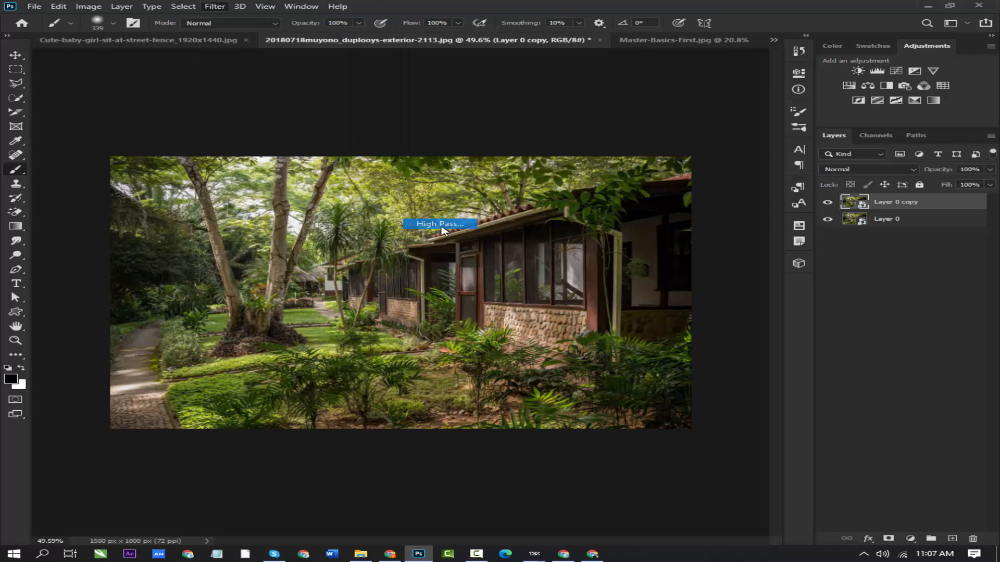
pyautogui.moveTo(442, 116); pyautogui.dragTo(589, 111)
pyautogui.moveTo(551, 278); pyautogui.dragTo(546, 278)
pyautogui.click(725, 126)
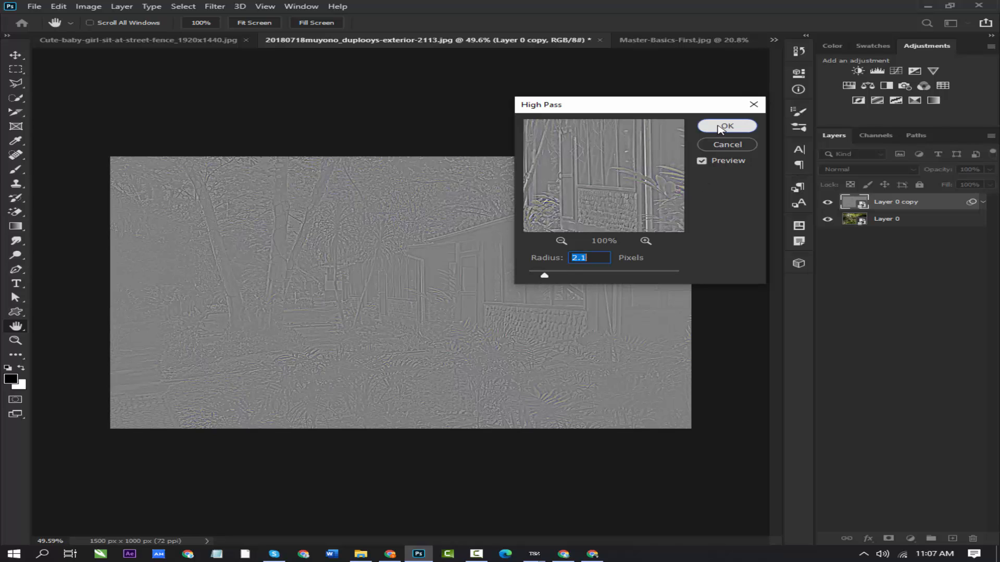
pyautogui.press('b')
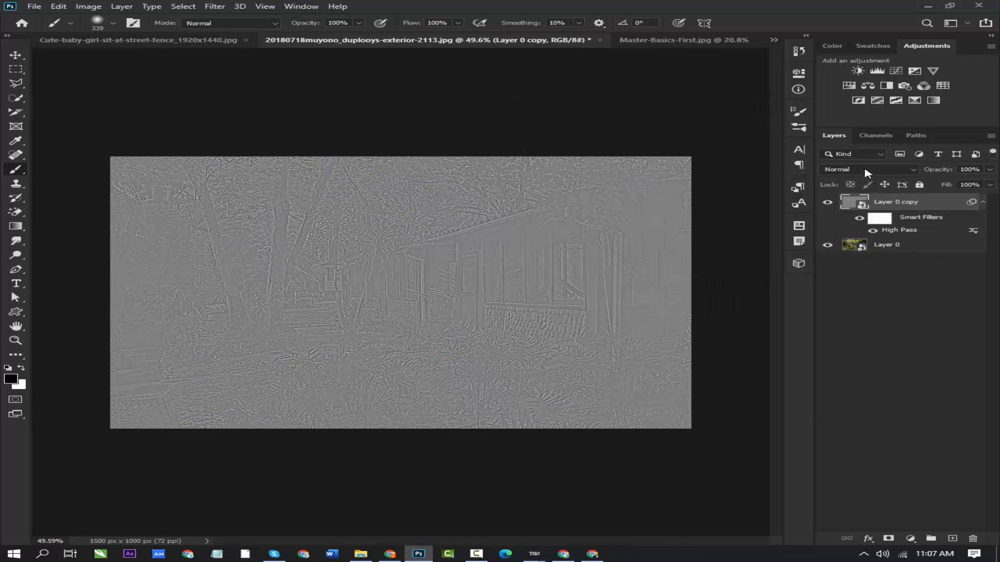
# - Set the blend mode of Layer 0 copy to Linear Light and compare the photo with that layer hidden and shown
pyautogui.click(868, 171)
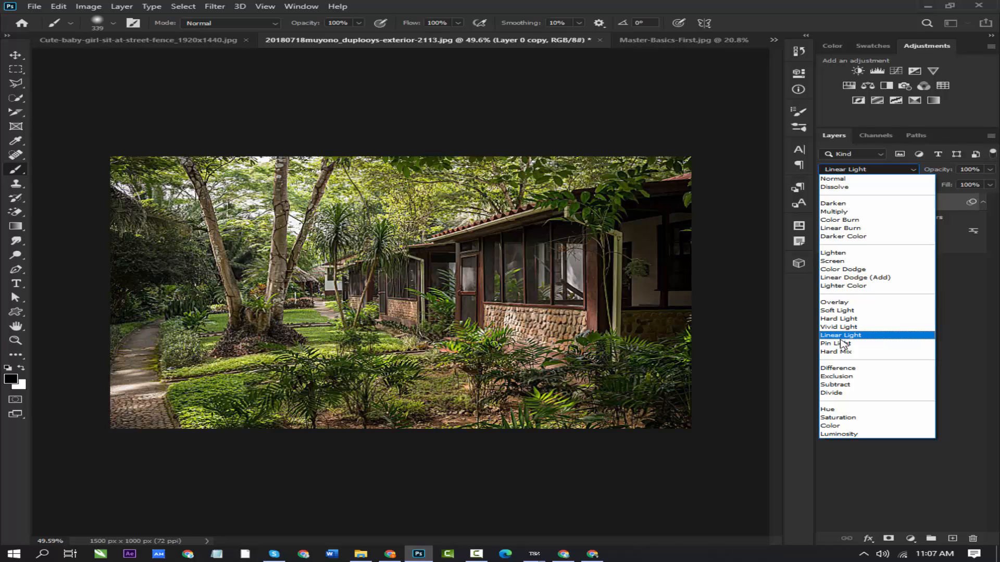
pyautogui.click(843, 336)
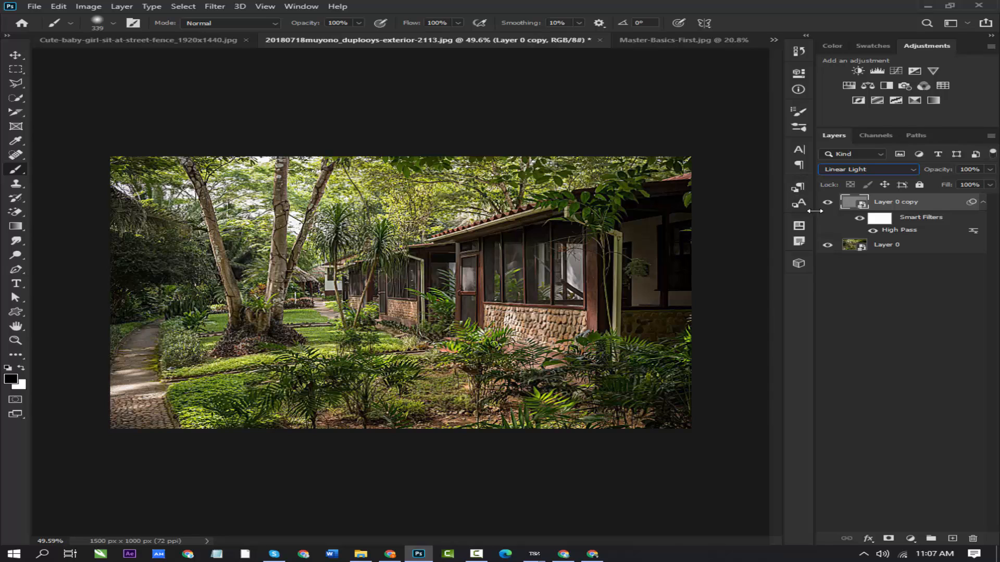
pyautogui.click(829, 202)
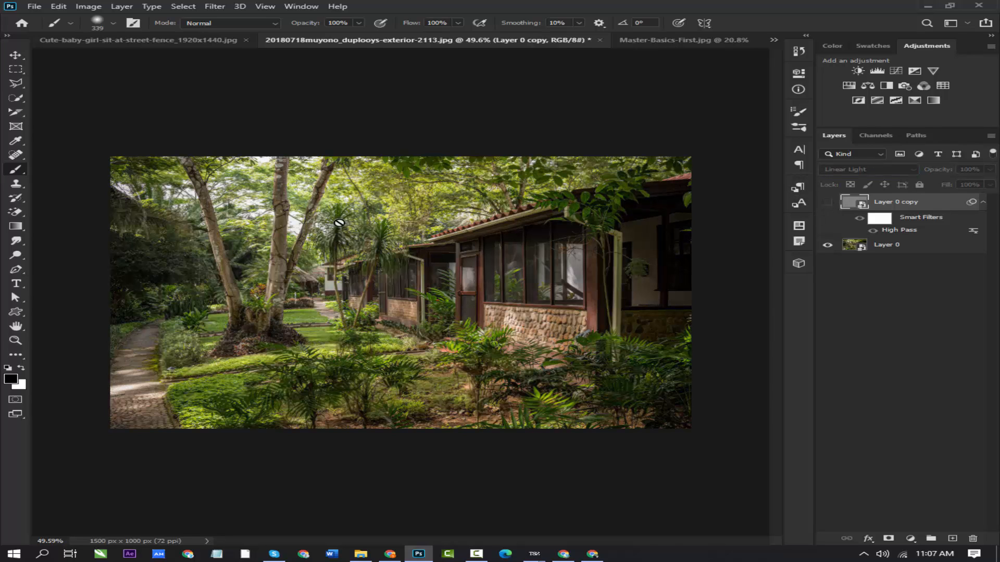
pyautogui.click(828, 204)
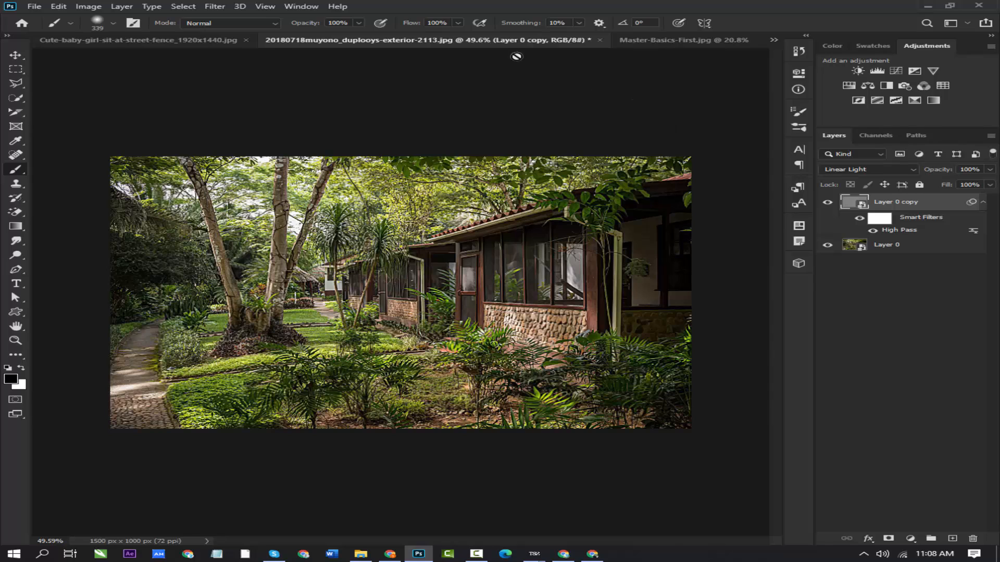
# - Try the Maximum filter on Layer 0 copy with a 16.9 pixel radius preserving Roundness, and undo it
pyautogui.click(207, 6)
pyautogui.moveTo(265, 217)
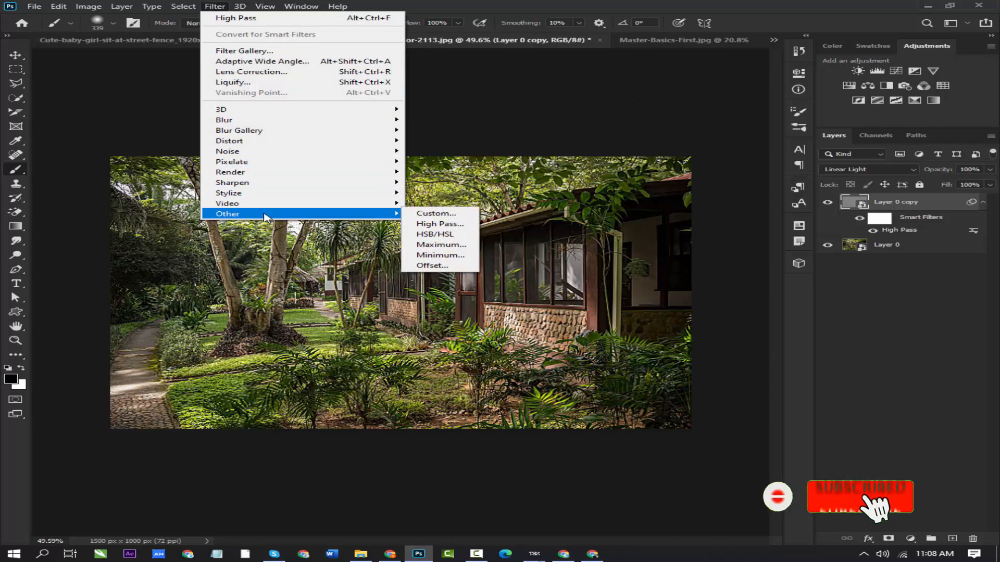
pyautogui.click(439, 247)
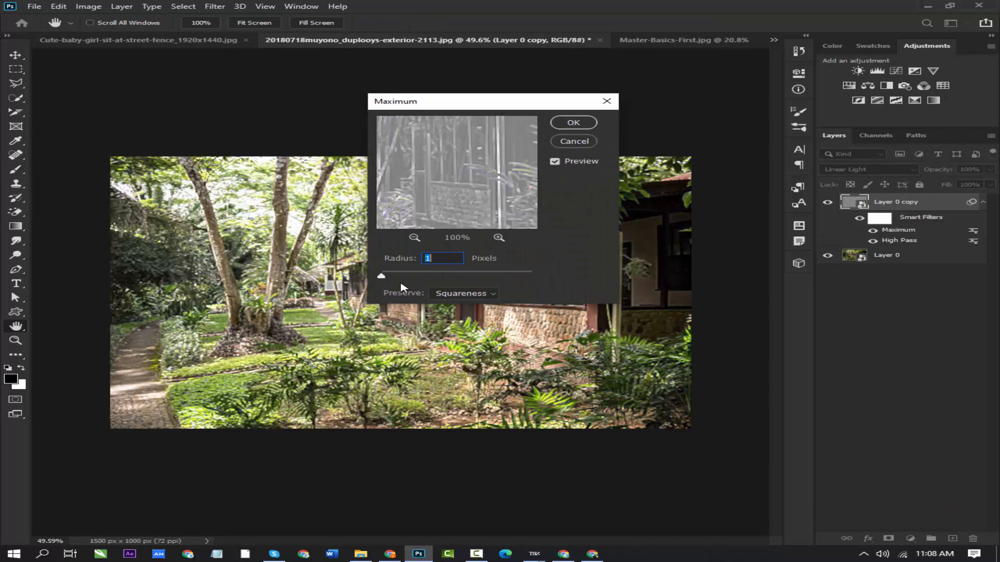
pyautogui.moveTo(382, 279)
pyautogui.mouseDown()
pyautogui.moveTo(418, 278)
pyautogui.moveTo(385, 278)
pyautogui.mouseUp()
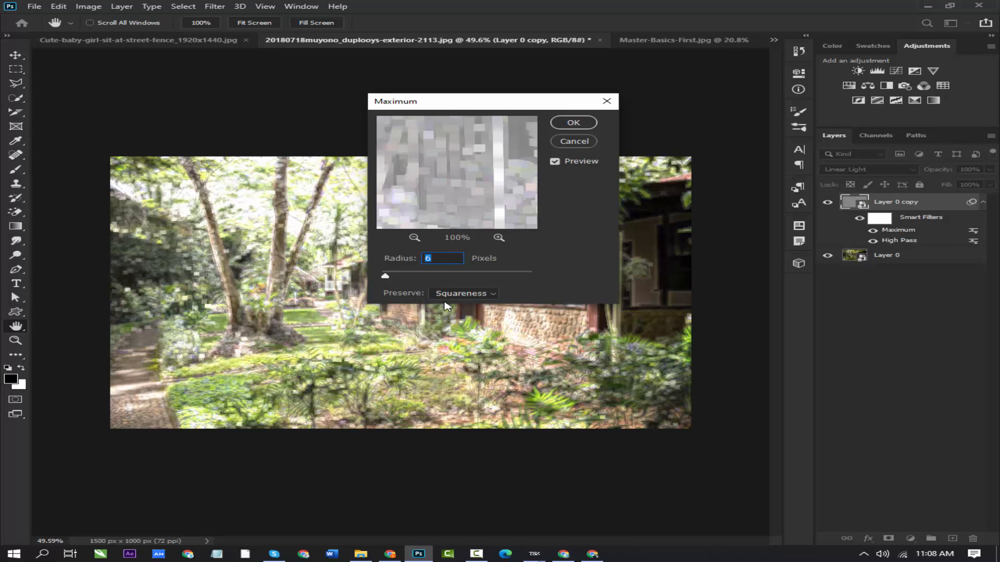
pyautogui.click(486, 294)
pyautogui.click(468, 314)
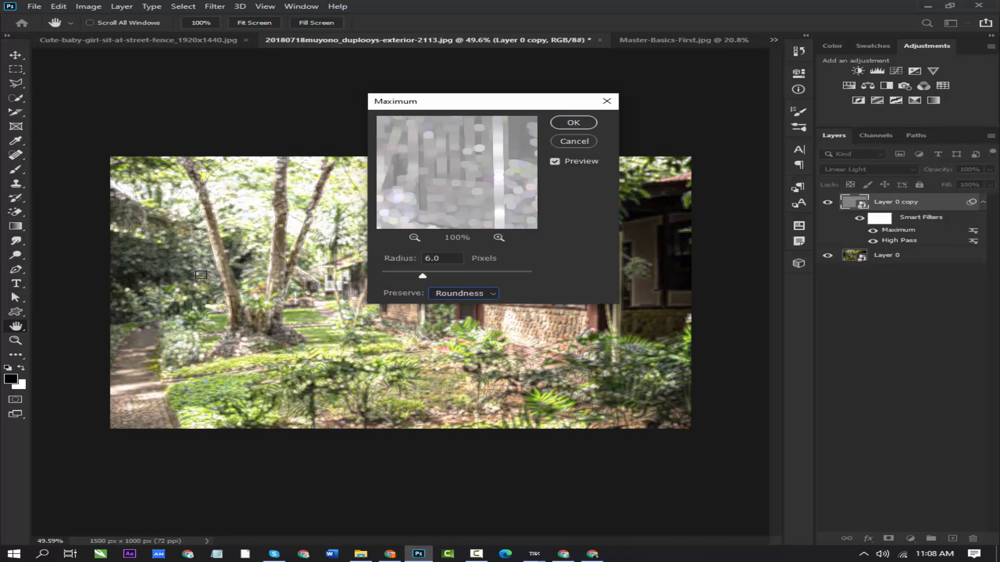
pyautogui.moveTo(424, 279)
pyautogui.mouseDown()
pyautogui.moveTo(444, 279)
pyautogui.moveTo(435, 281)
pyautogui.mouseUp()
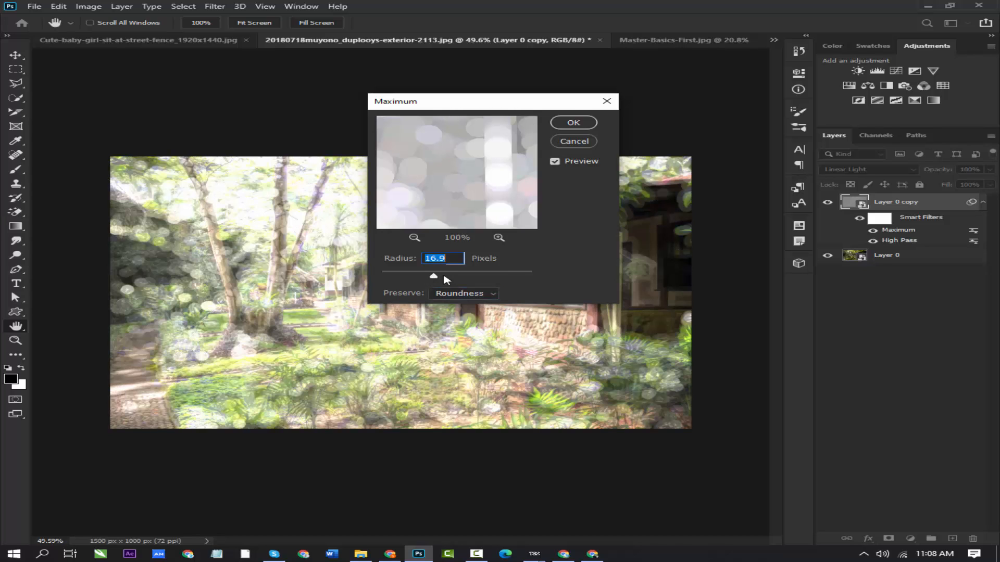
pyautogui.click(575, 124)
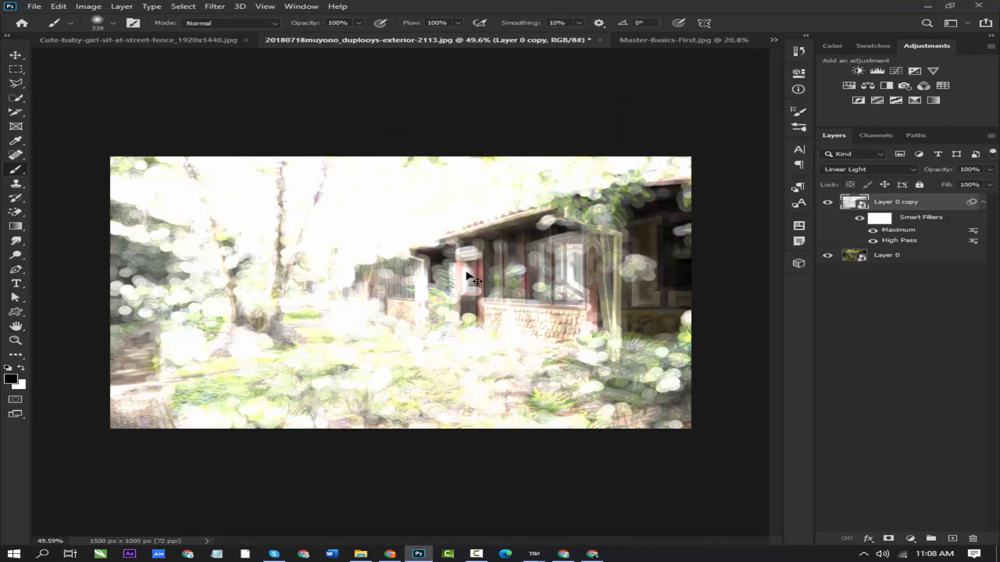
pyautogui.hotkey('ctrl', 'z')
# - Apply the Minimum filter to Layer 0 copy with a 0.8 pixel radius preserving Roundness, and hide the layer for comparison
pyautogui.click(208, 7)
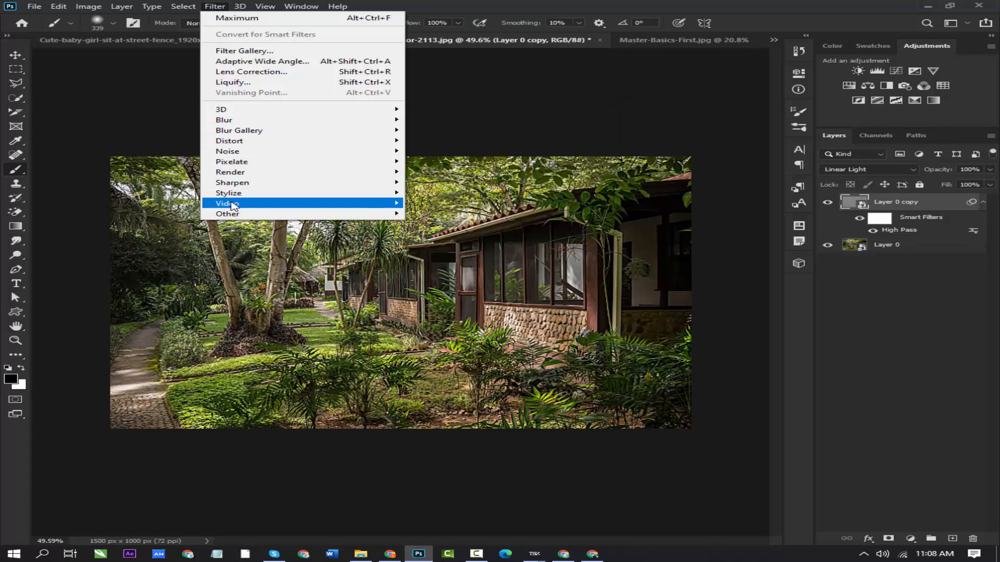
pyautogui.moveTo(241, 215)
pyautogui.click(440, 255)
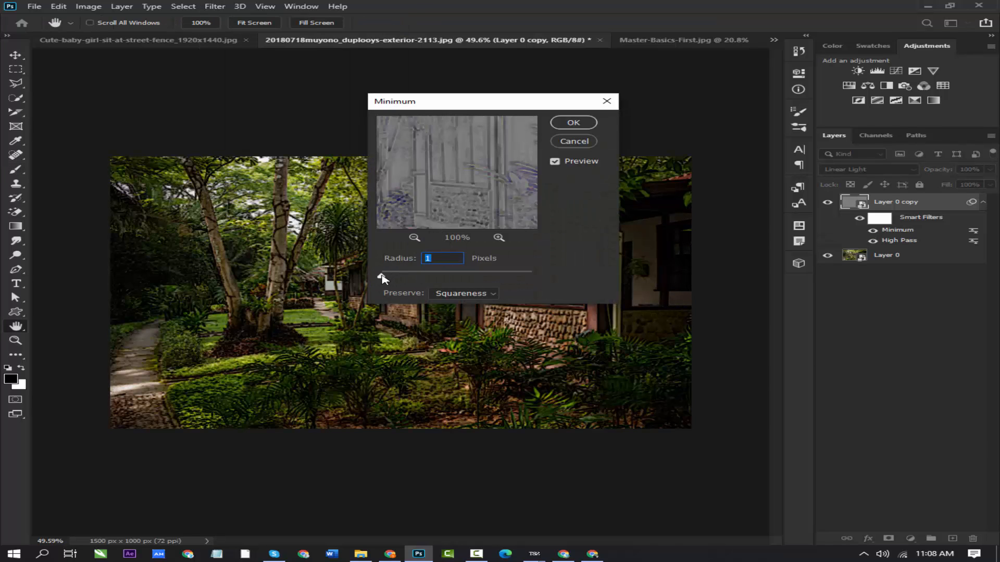
pyautogui.moveTo(382, 279); pyautogui.dragTo(388, 279)
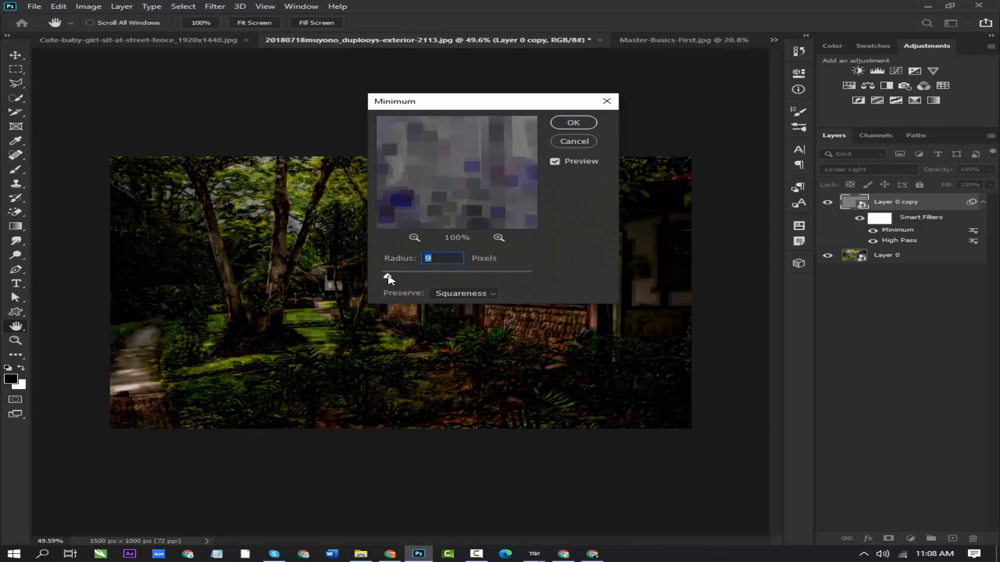
pyautogui.click(475, 302)
pyautogui.click(458, 314)
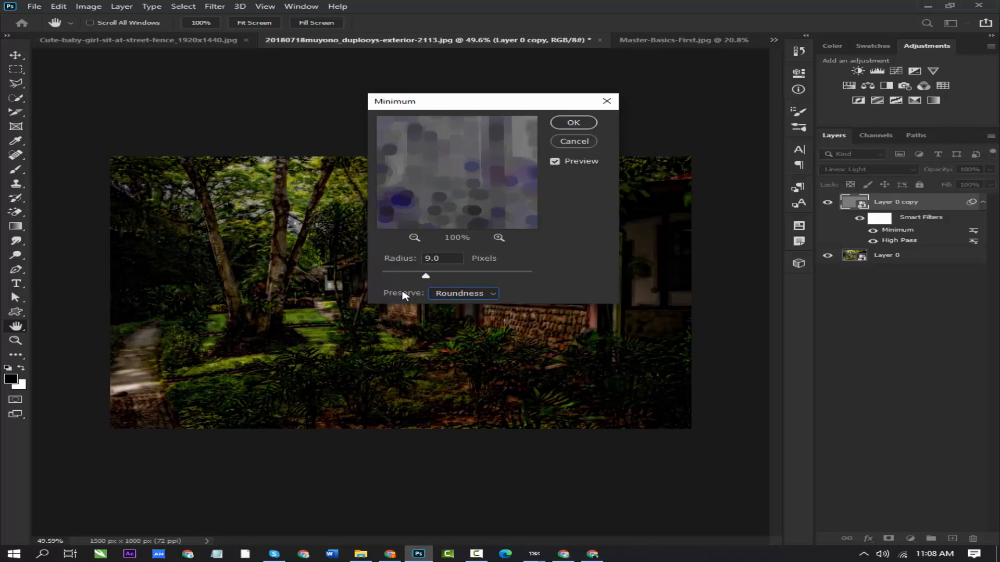
pyautogui.moveTo(425, 278); pyautogui.dragTo(389, 283)
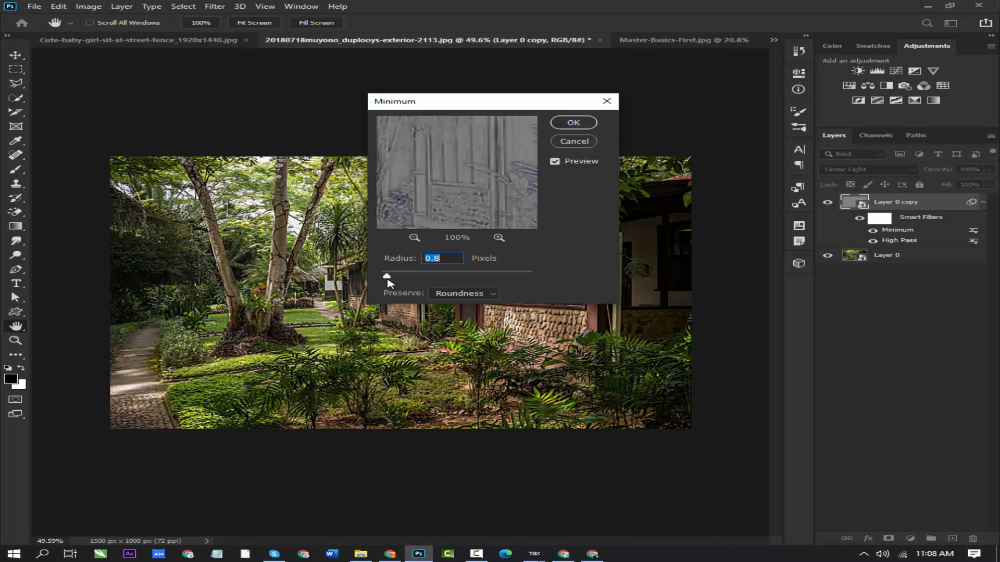
pyautogui.click(573, 123)
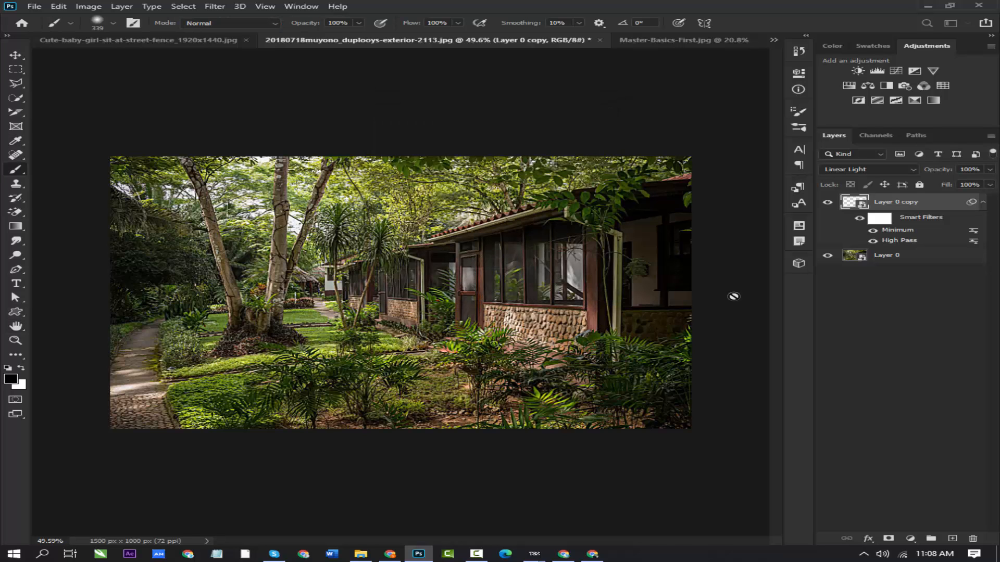
pyautogui.click(829, 203)
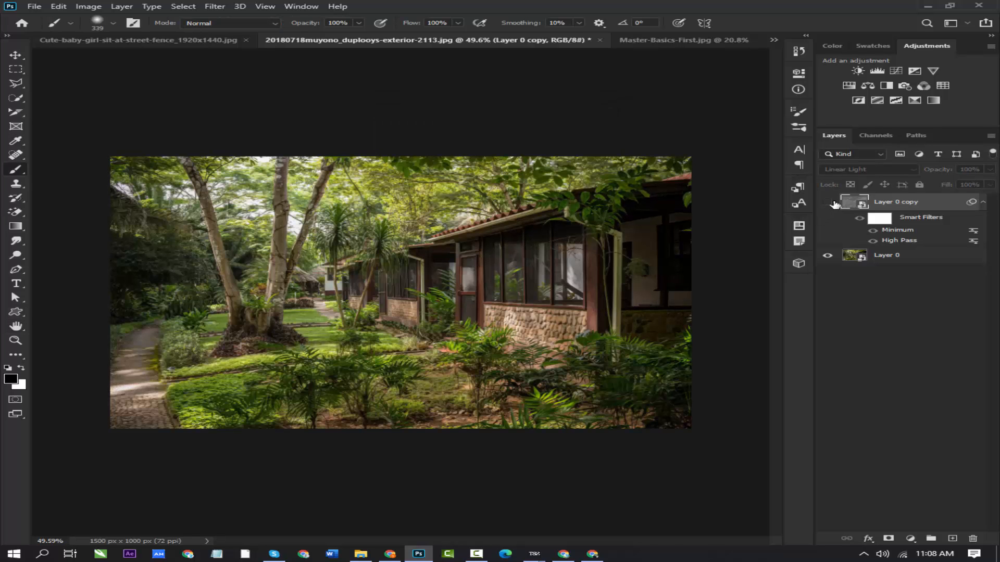
# - Show Layer 0 copy again and undo its Minimum filter
pyautogui.click(833, 204)
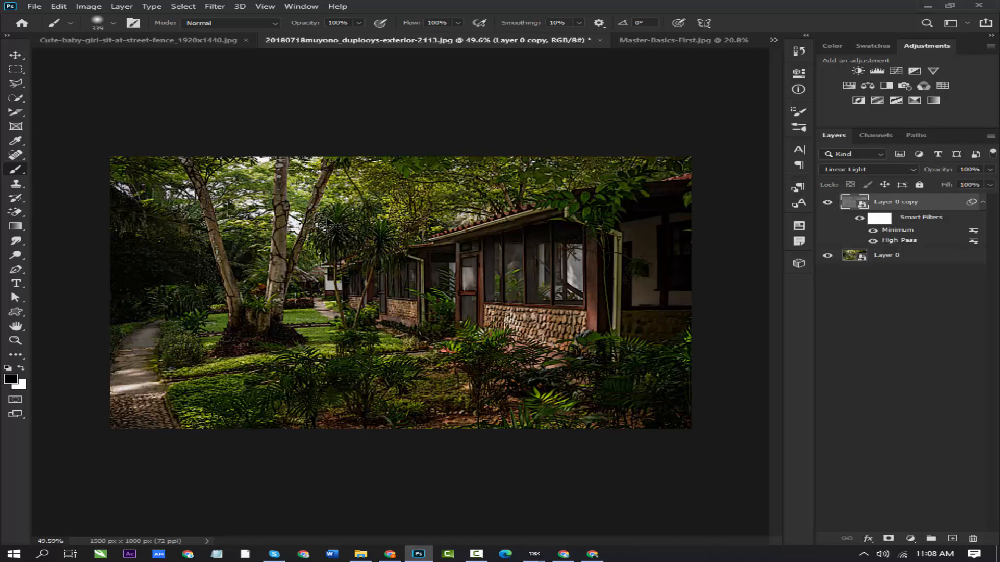
pyautogui.hotkey('ctrl', 'z')
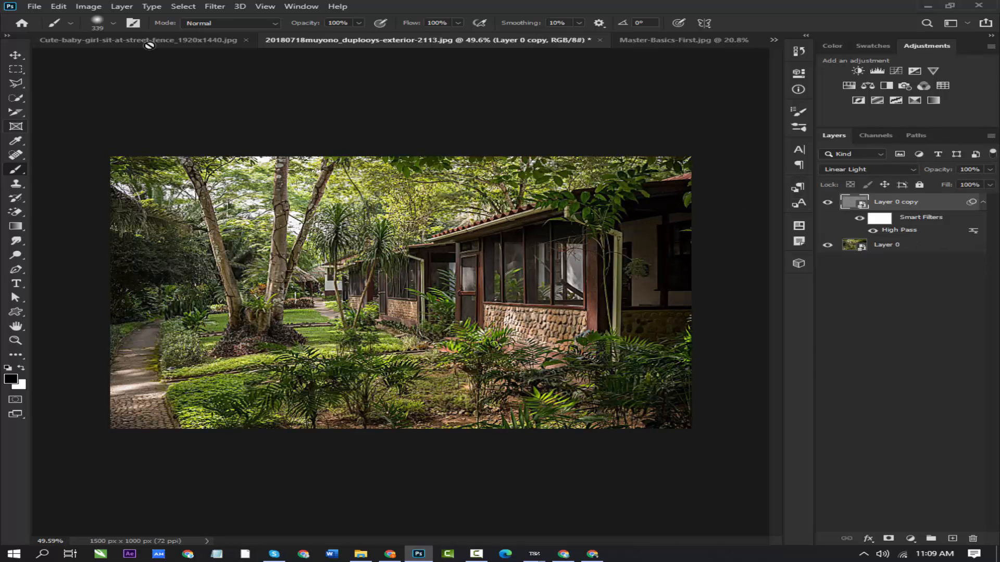
# - Try the Offset filter on Layer 0 copy with offsets of +335 pixels horizontally and +430 pixels vertically
pyautogui.click(228, 6)
pyautogui.moveTo(250, 215)
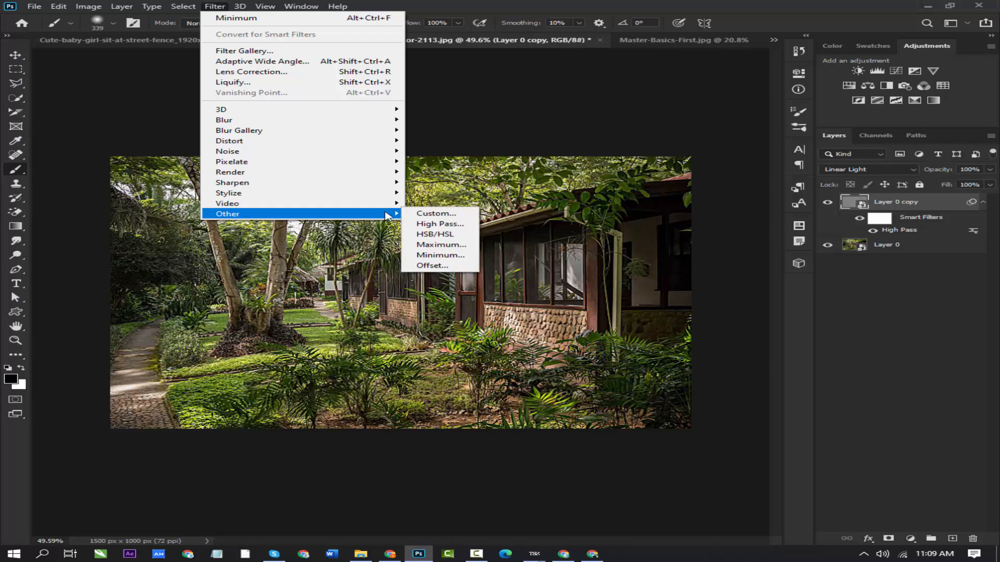
pyautogui.click(431, 267)
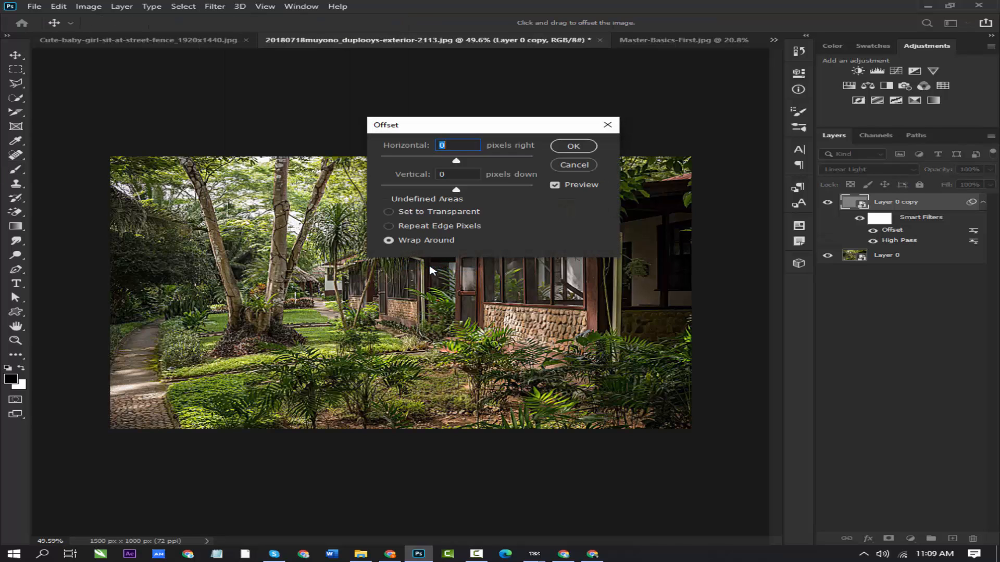
pyautogui.moveTo(457, 163); pyautogui.dragTo(475, 163)
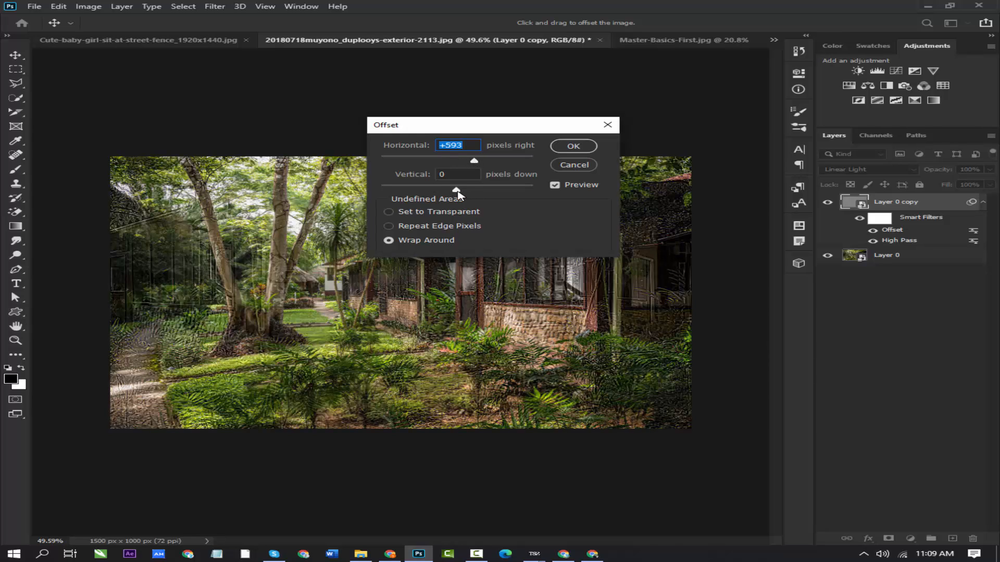
pyautogui.moveTo(458, 194)
pyautogui.mouseDown()
pyautogui.moveTo(443, 192)
pyautogui.moveTo(486, 192)
pyautogui.moveTo(468, 163)
pyautogui.moveTo(475, 192)
pyautogui.mouseUp()
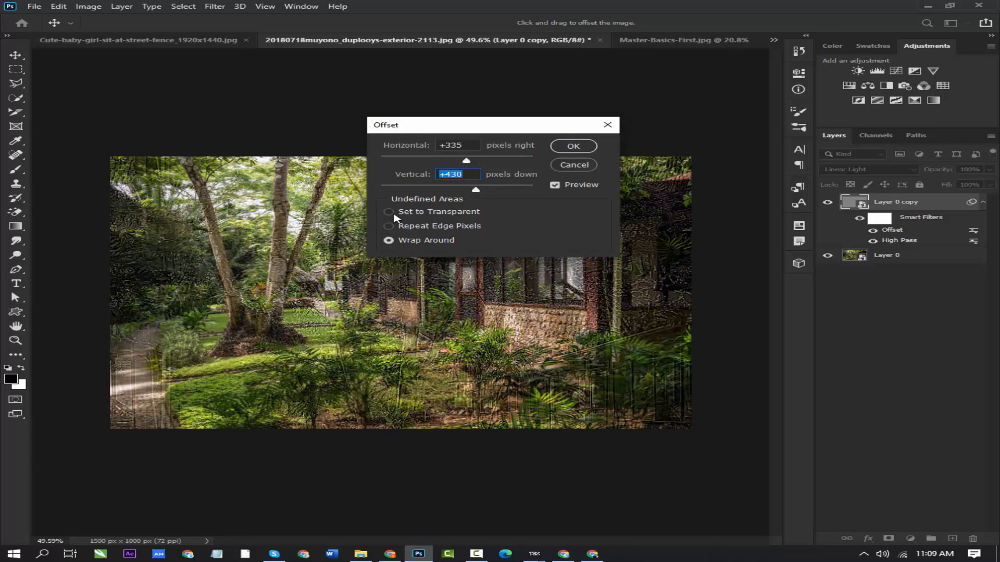
# - Preview Set to Transparent and Repeat Edge Pixels for the undefined areas, apply the Offset with Wrap Around, and undo it
pyautogui.click(389, 212)
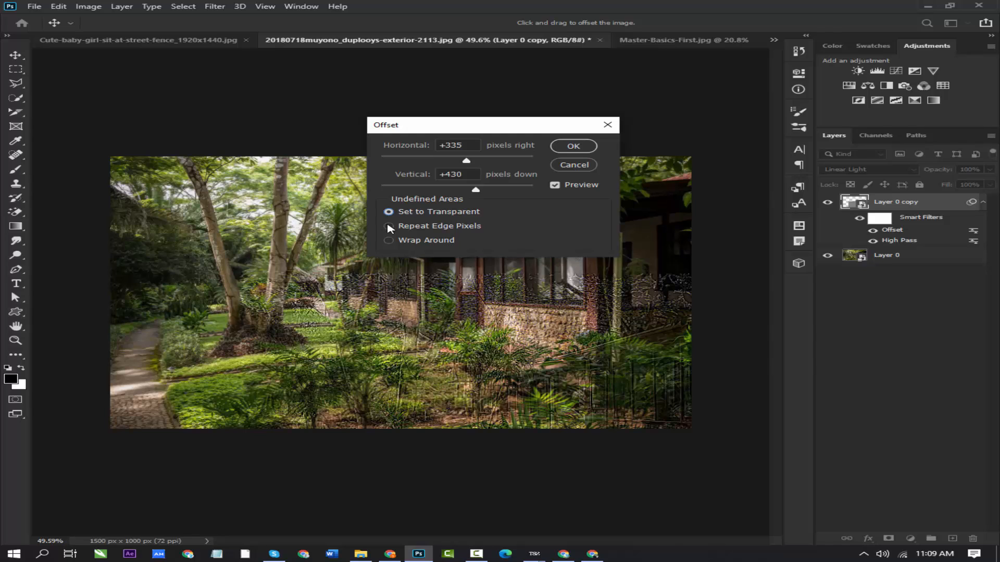
pyautogui.click(389, 226)
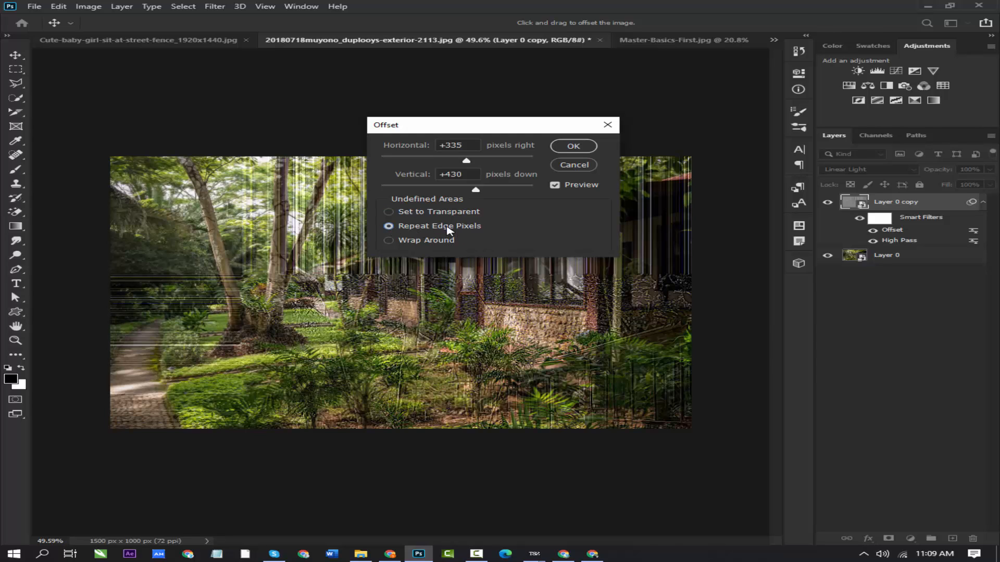
pyautogui.click(391, 242)
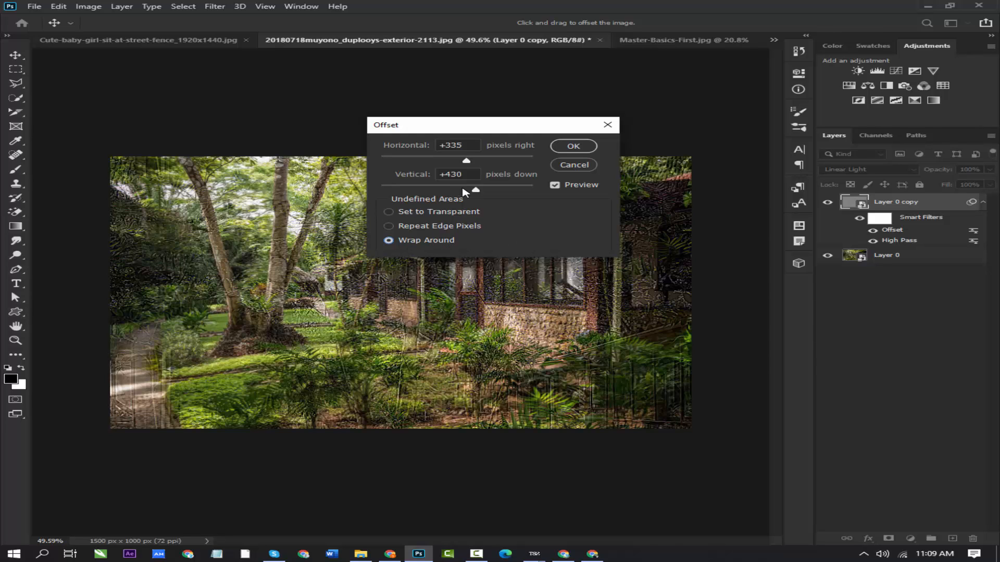
pyautogui.moveTo(476, 193); pyautogui.dragTo(473, 191)
pyautogui.click(559, 148)
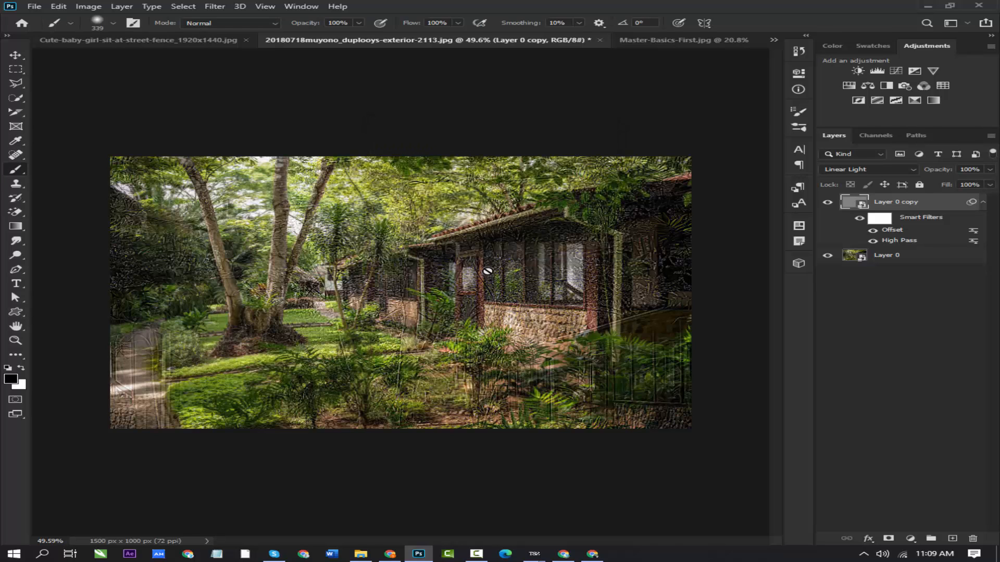
pyautogui.hotkey('ctrl', 'z')
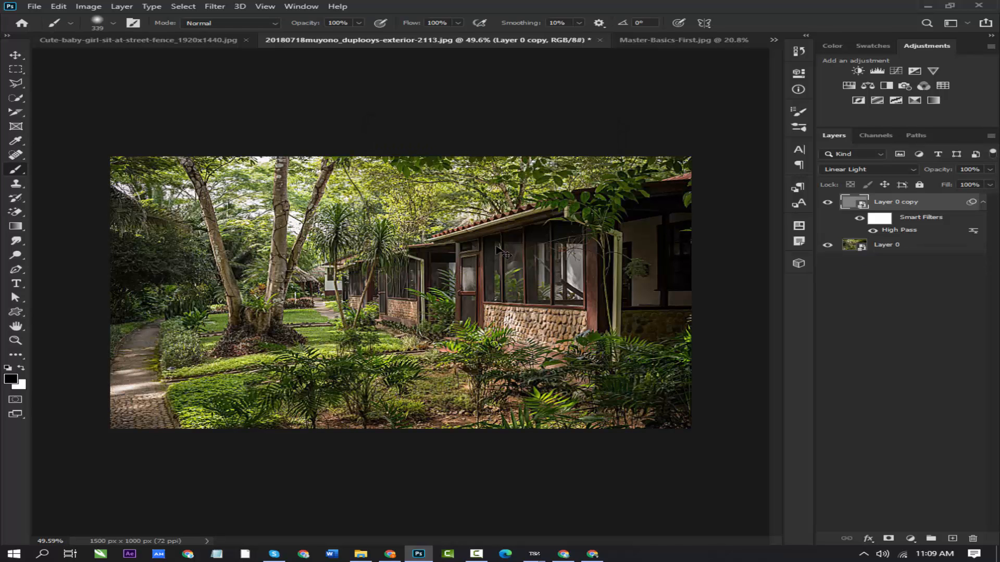